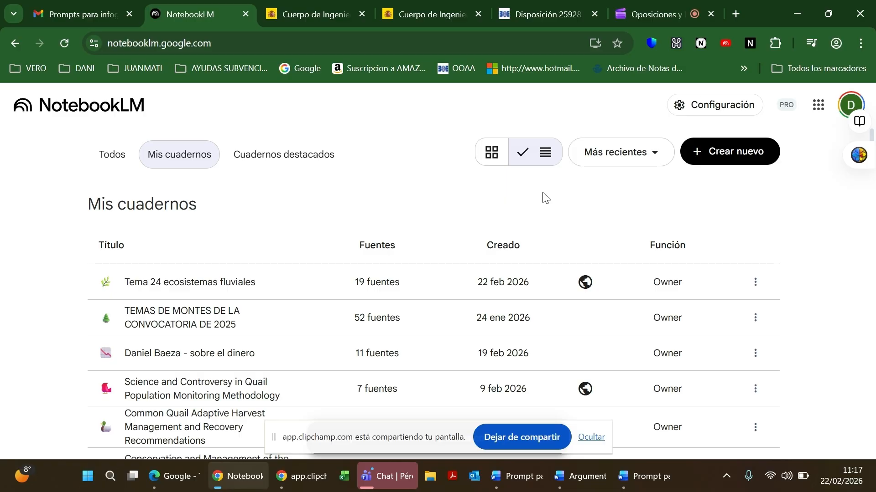
Create a new notebook and open its dialog for adding sources.
left_click(730, 147)
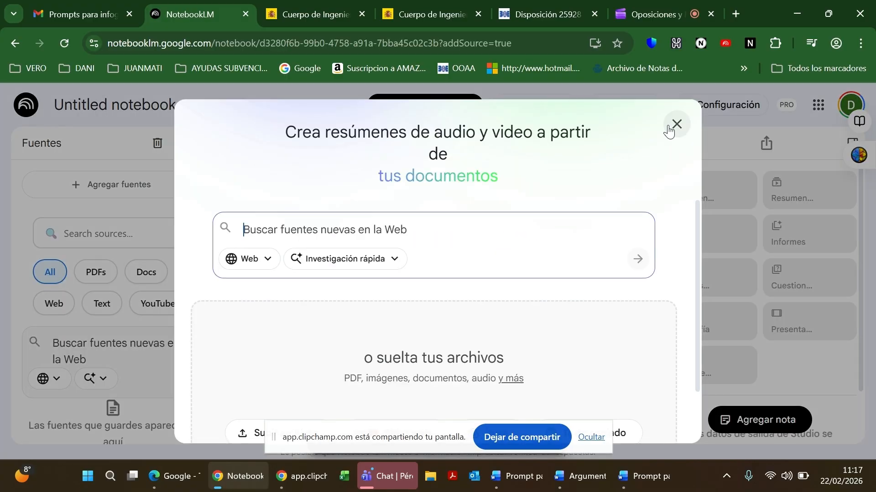
left_click(675, 126)
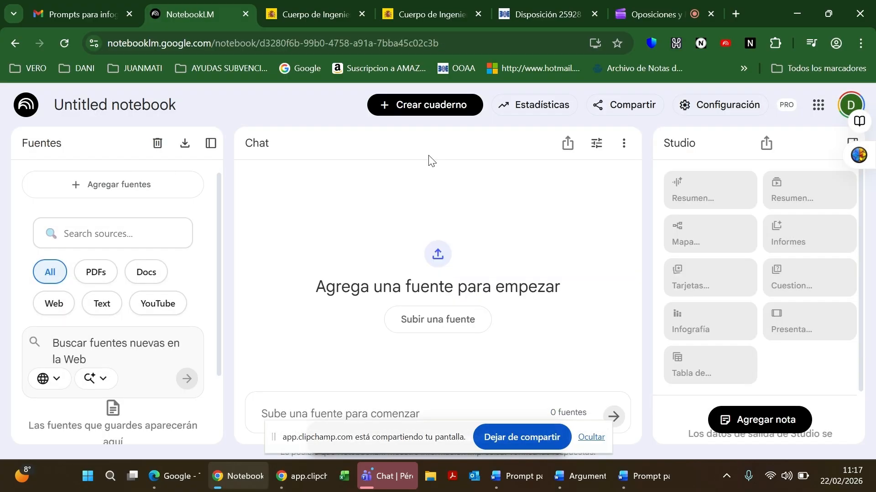
scroll(180, 227, "down", 2)
scroll(180, 227, "up", 2)
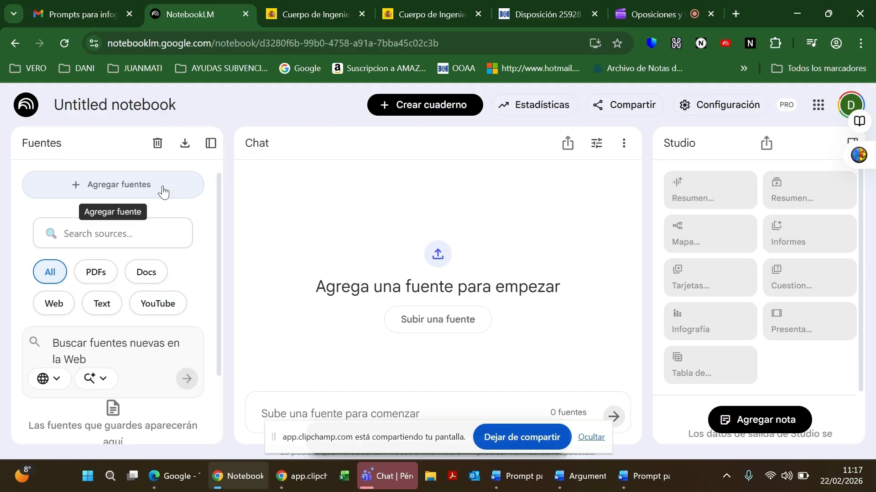
left_click(163, 189)
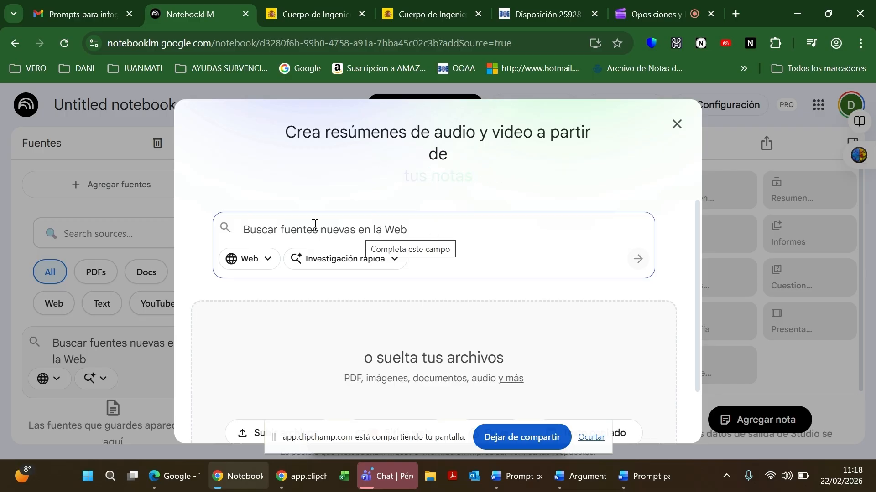
Copy the highlighted topic 24 text on Spanish river ecosystems from the BOE PDF and paste it as the notebook's web source query.
left_click(541, 15)
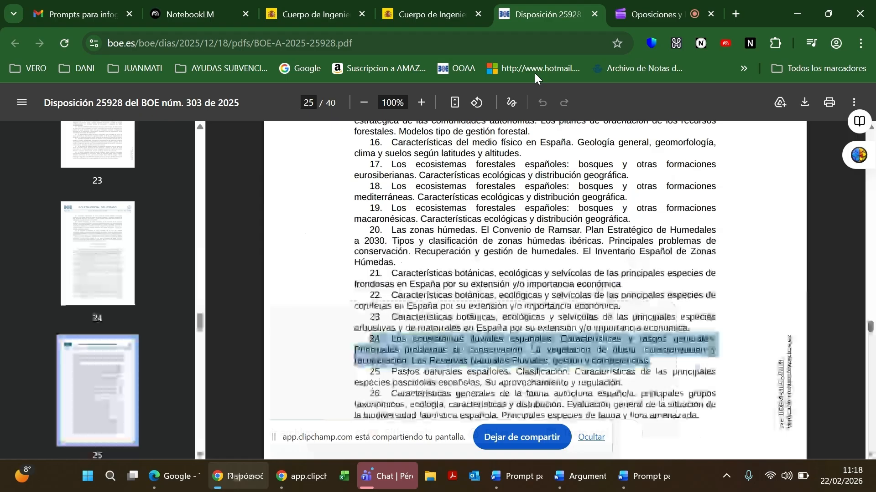
right_click(443, 341)
left_click(496, 152)
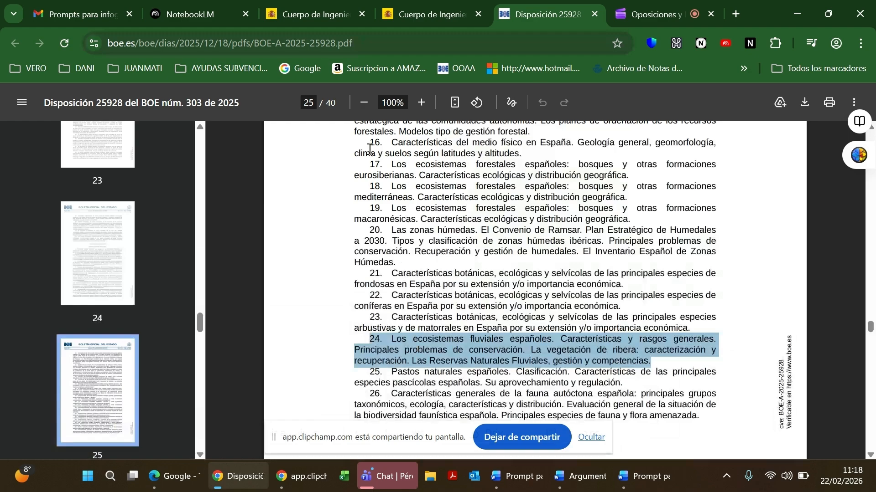
left_click(203, 6)
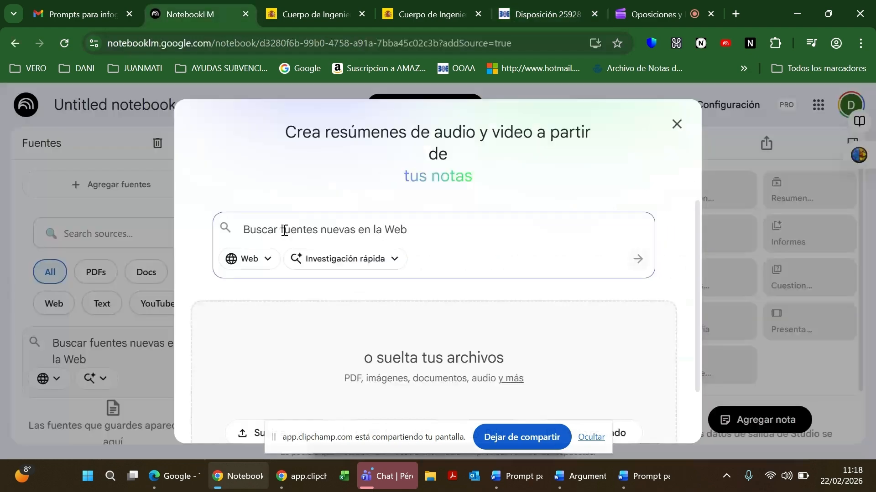
type("24.  Los ecosistemas fluviales españoles. Características y rasgos generales. Principales problemas de conservación. La vegetación de ribera: caracterización y recuperación. Las Reservas Naturales Fluviales, gestión y competencias.")
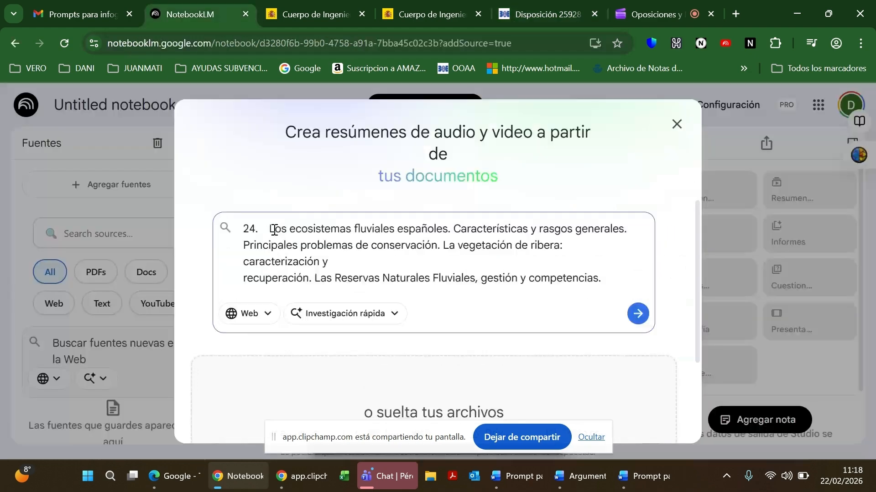
Remove the leading "24." and the line break before "recuperación" from the query, and run the web search with Investigación rápida.
left_click(274, 230)
key("BackSpace")
key("BackSpace")
key("BackSpace")
key("BackSpace")
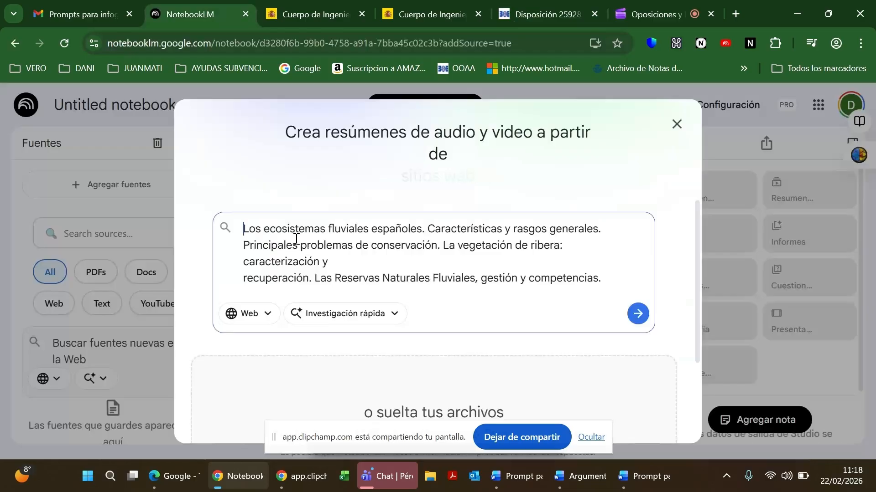
left_click(351, 269)
key("Delete")
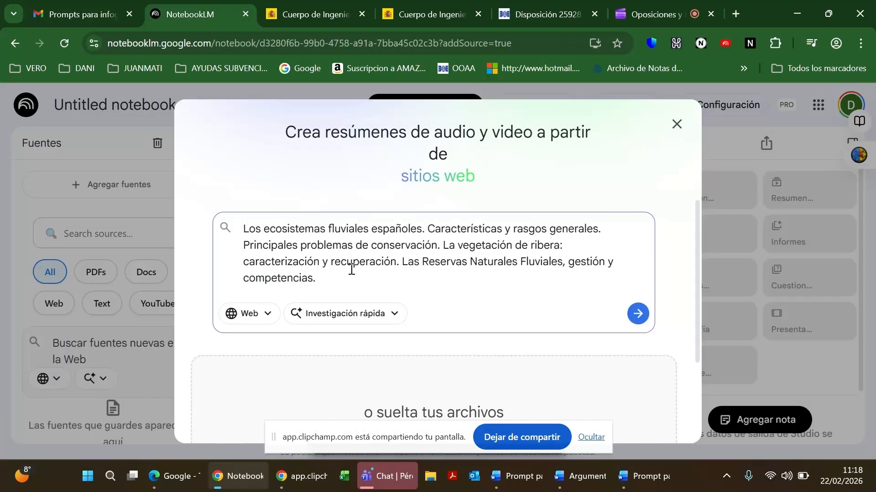
left_click(498, 286)
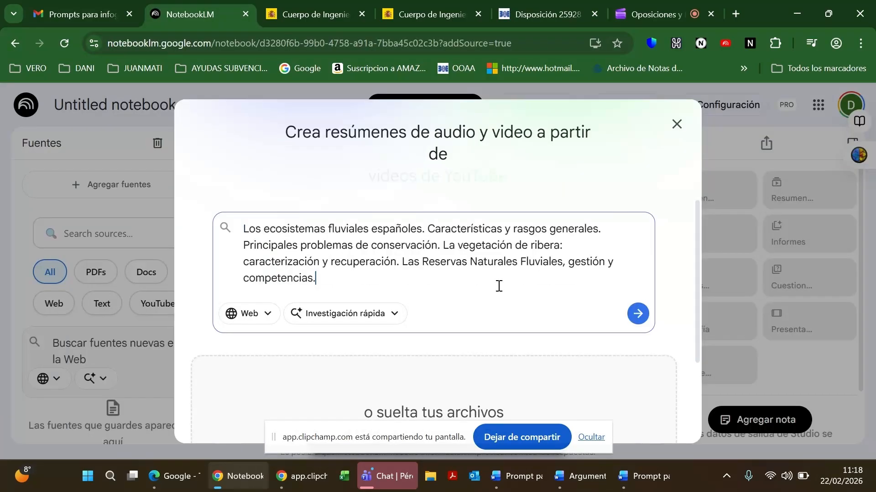
left_click(638, 314)
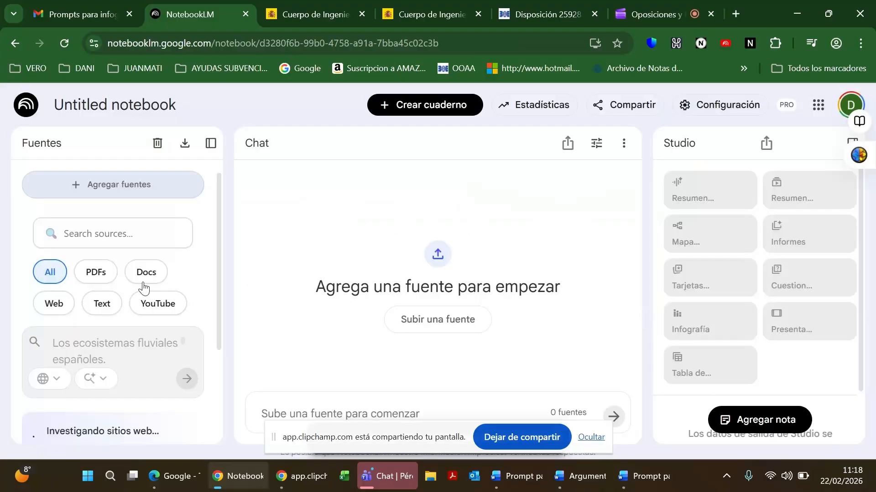
Import all the sources found by the web research into the untitled notebook.
scroll(147, 329, "down", 2)
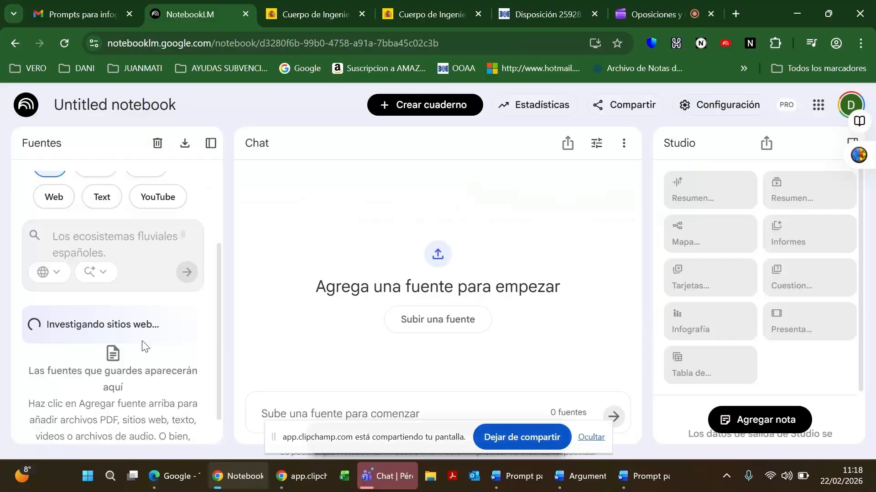
scroll(144, 343, "down", 1)
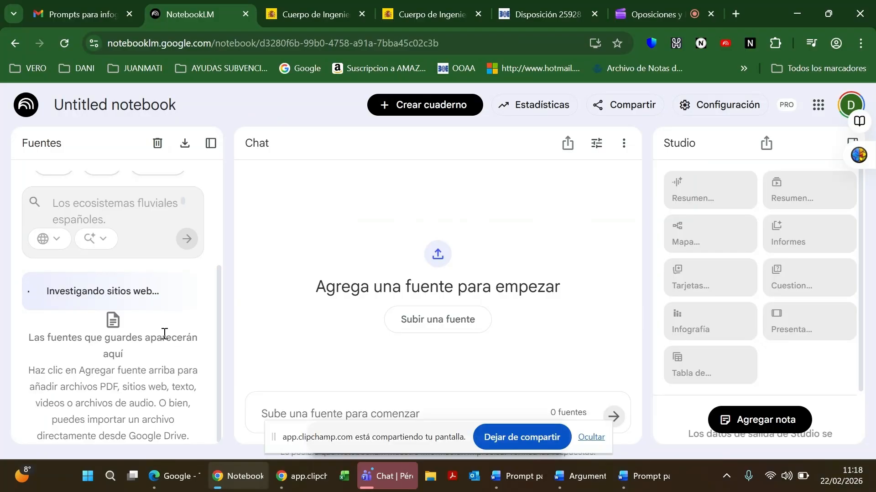
scroll(164, 335, "down", 3)
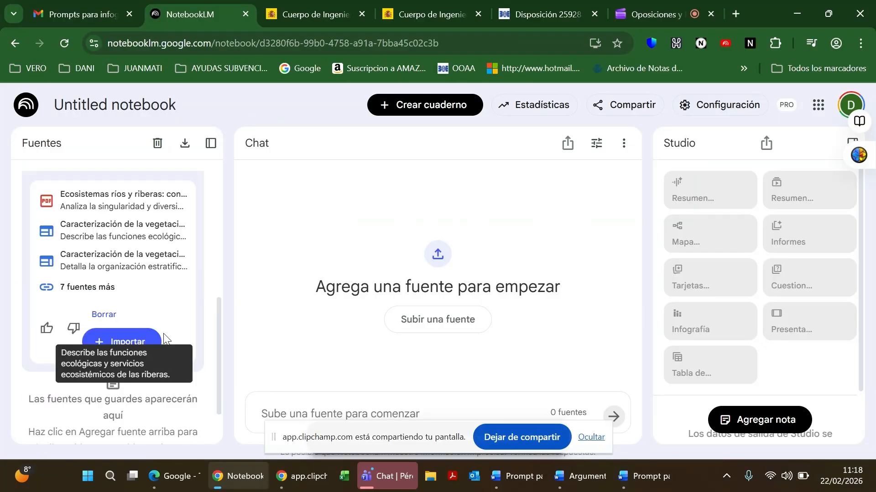
left_click(128, 344)
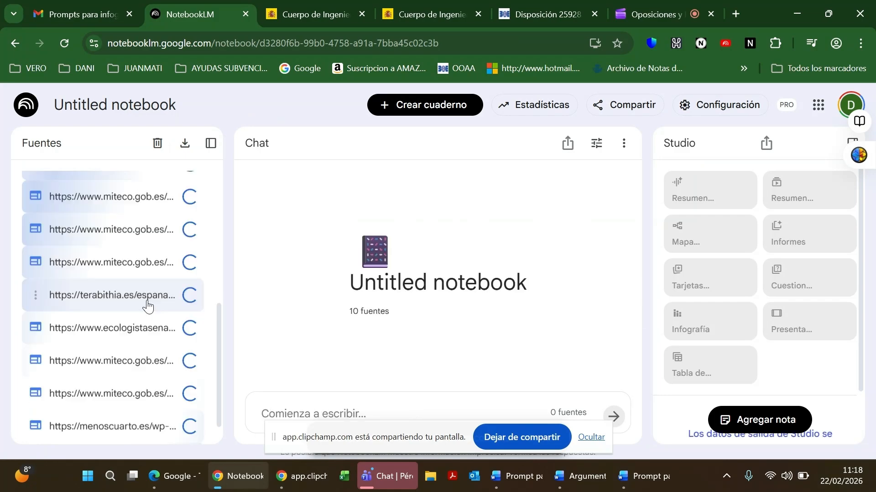
scroll(137, 303, "up", 4)
scroll(121, 298, "down", 4)
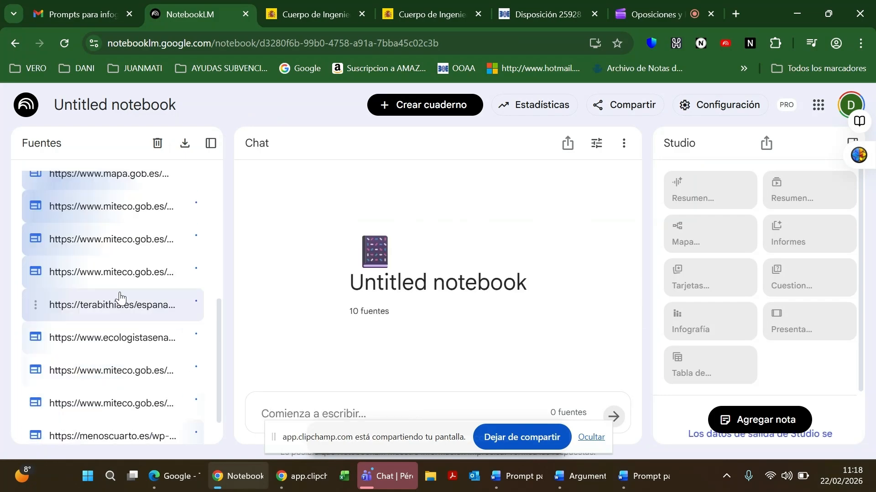
scroll(121, 297, "down", 1)
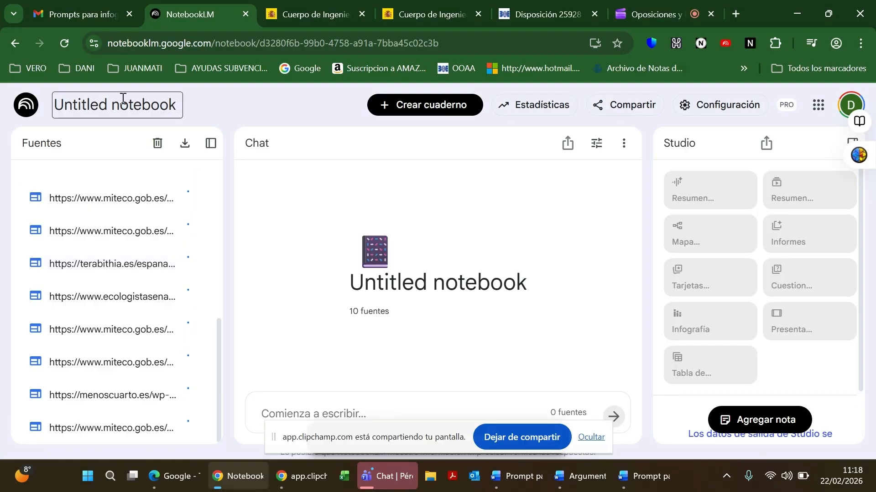
Open the existing notebook "Tema 24 ecosistemas fluviales" and look through its full list of sources.
left_click(23, 115)
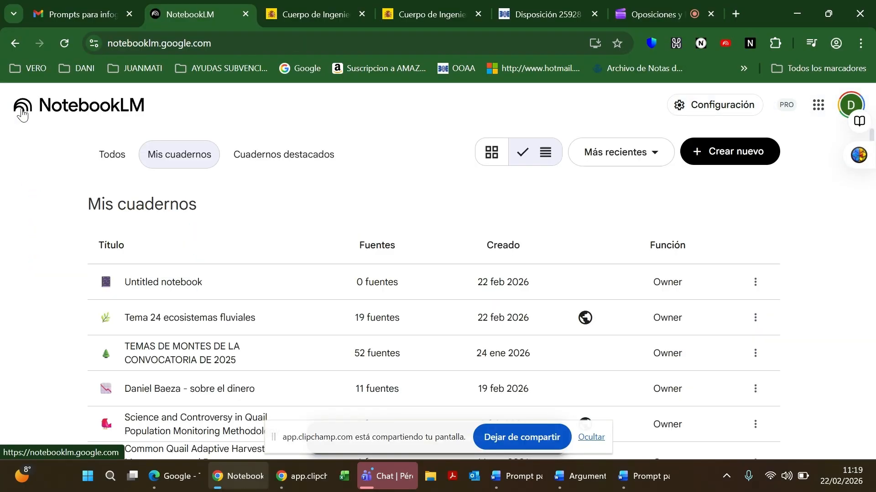
left_click(192, 325)
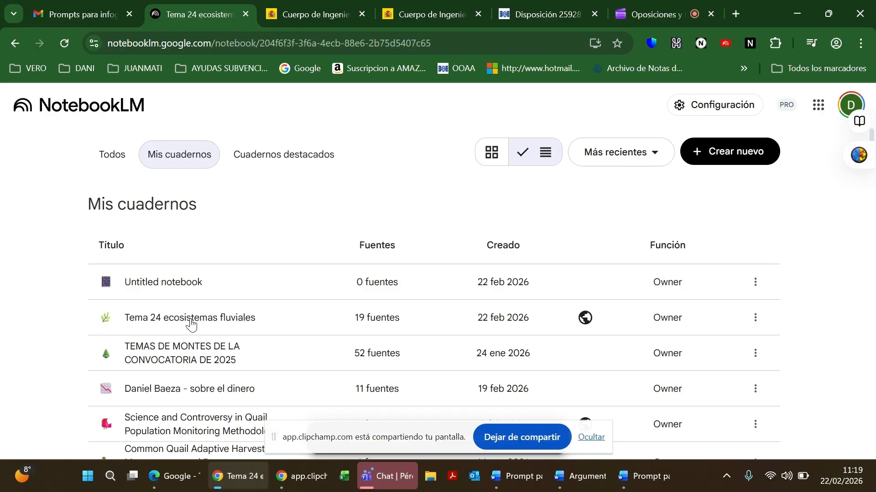
scroll(146, 288, "down", 10)
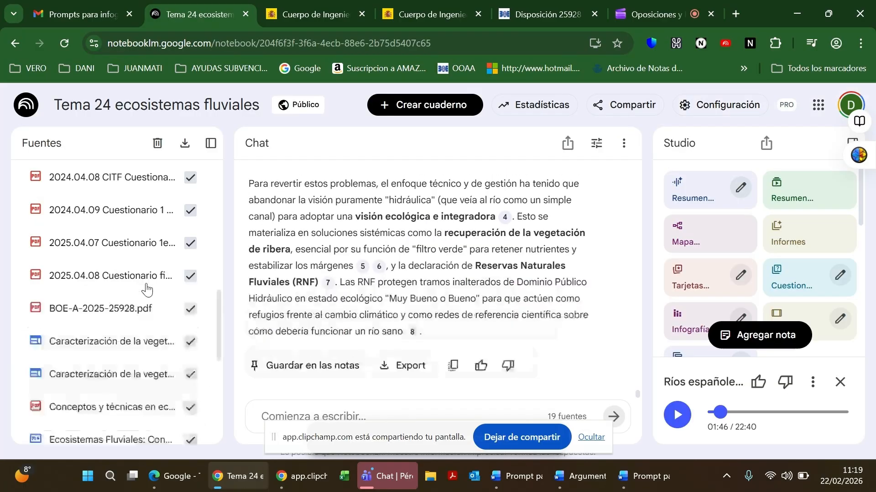
scroll(146, 288, "down", 5)
scroll(146, 288, "up", 3)
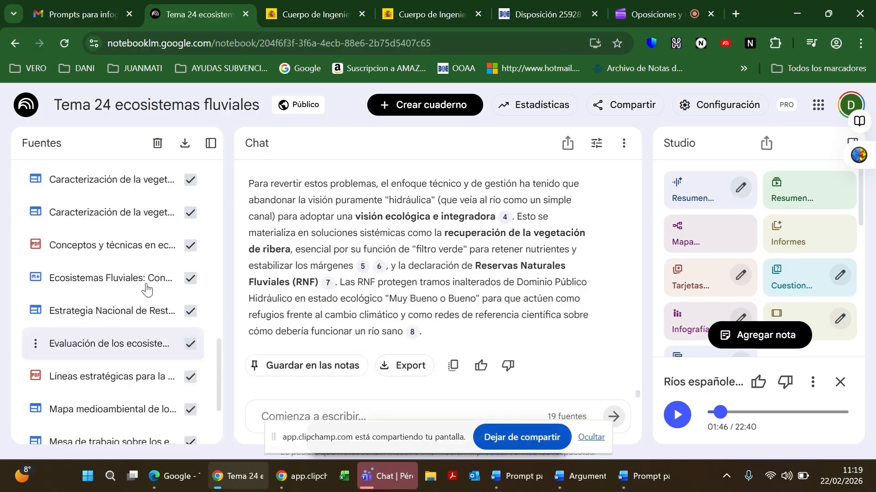
scroll(146, 288, "up", 3)
scroll(146, 288, "up", 8)
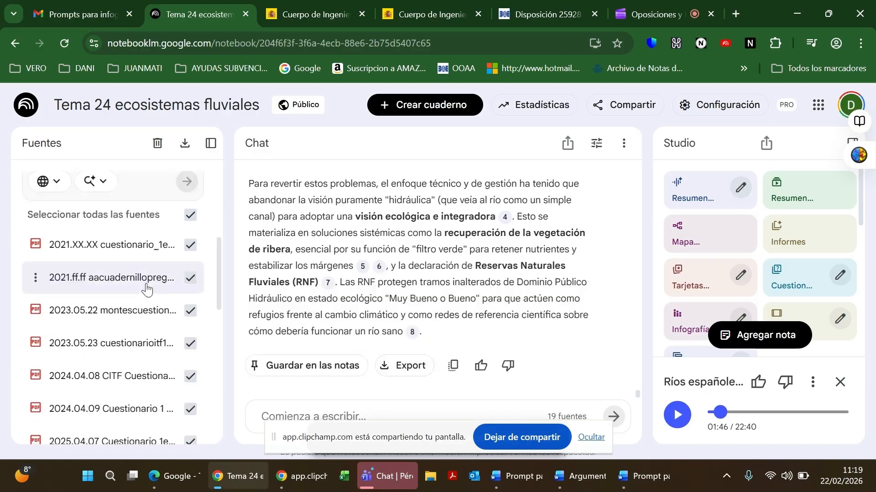
scroll(146, 288, "down", 1)
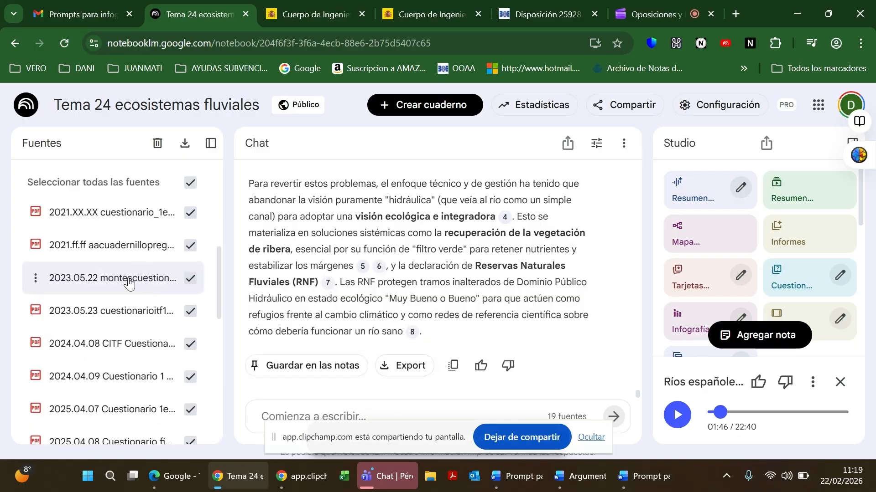
scroll(121, 365, "down", 4)
scroll(120, 365, "up", 4)
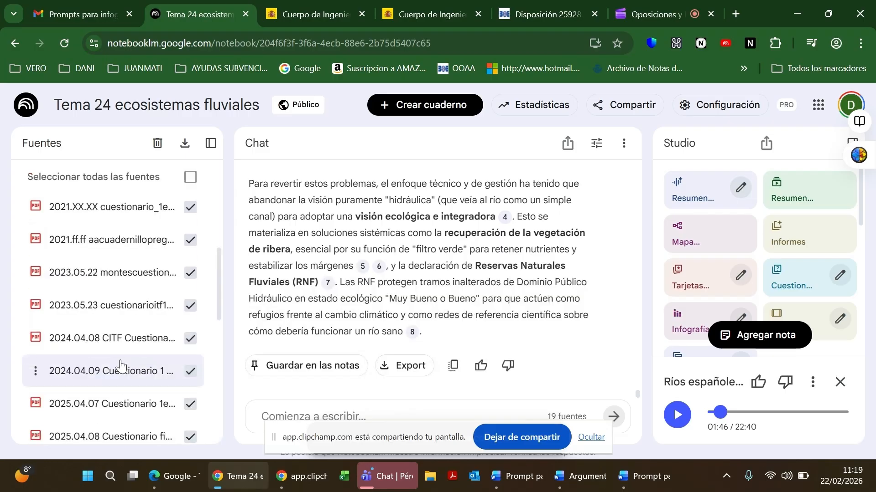
scroll(120, 365, "down", 1)
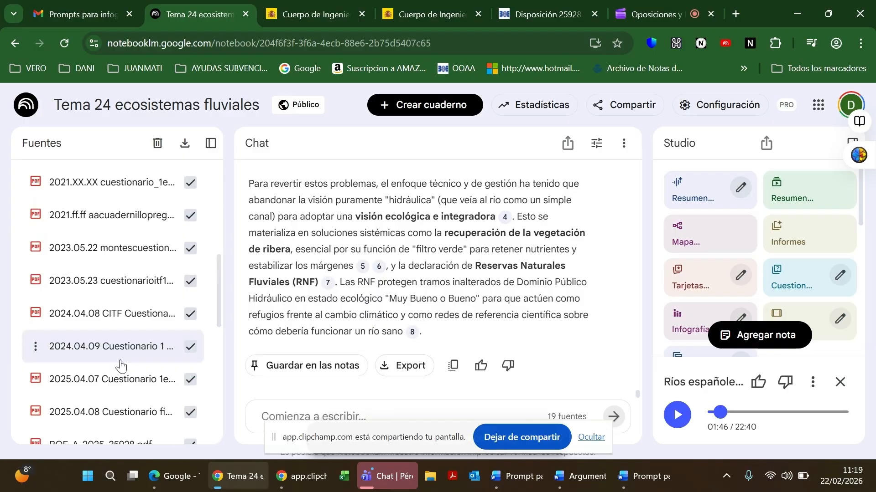
scroll(121, 365, "down", 2)
scroll(121, 365, "down", 10)
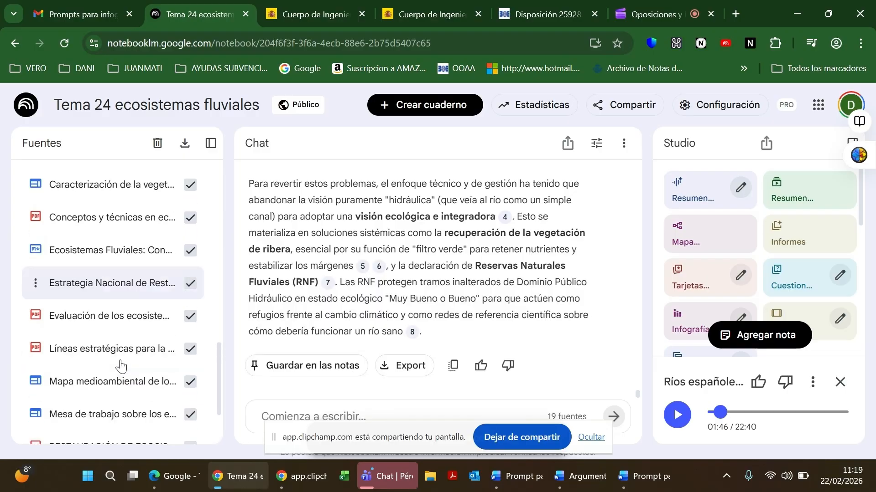
scroll(121, 365, "down", 3)
scroll(120, 365, "up", 7)
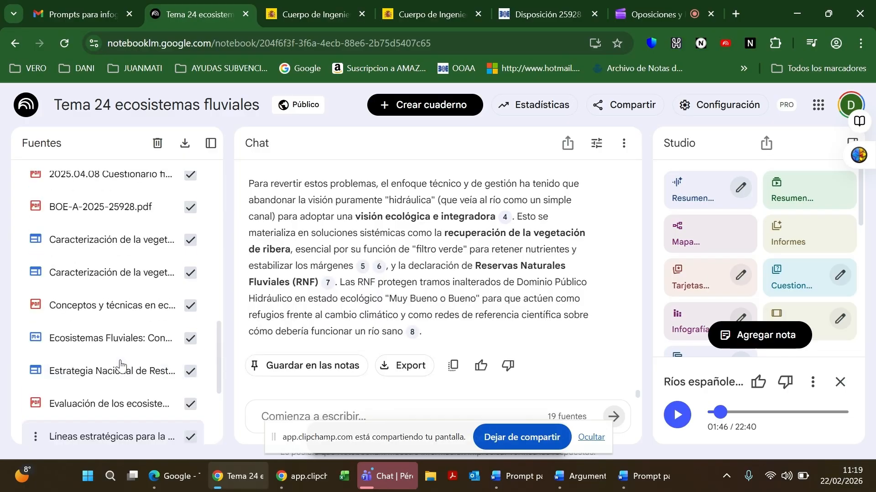
scroll(120, 365, "up", 2)
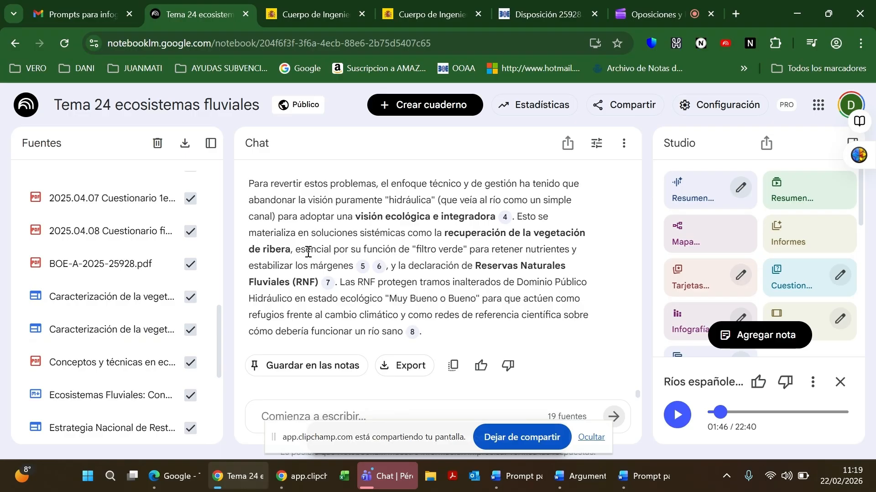
Read the notebook's summary at the start of the chat and the first prompt requesting an outline for the oral exam.
scroll(308, 252, "up", 5)
scroll(309, 252, "up", 5)
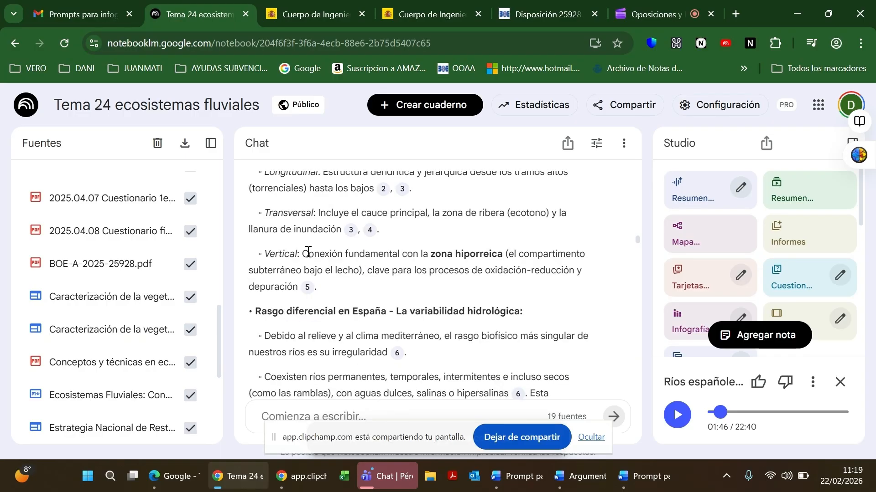
scroll(308, 252, "up", 10)
scroll(309, 253, "down", 1)
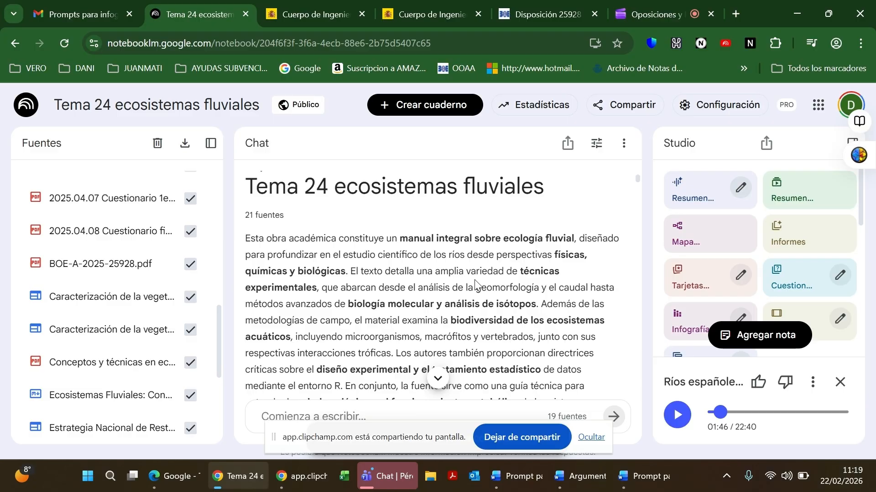
scroll(475, 286, "down", 2)
scroll(499, 304, "up", 1)
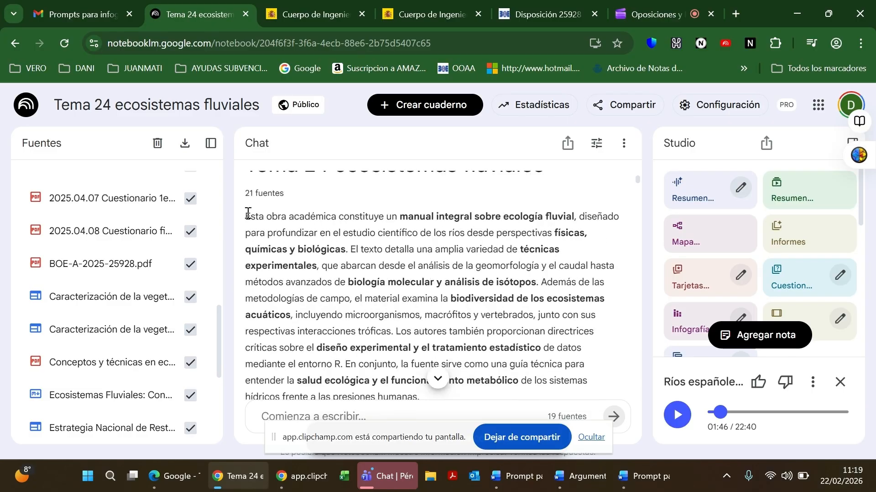
left_click_drag(247, 214, 440, 293)
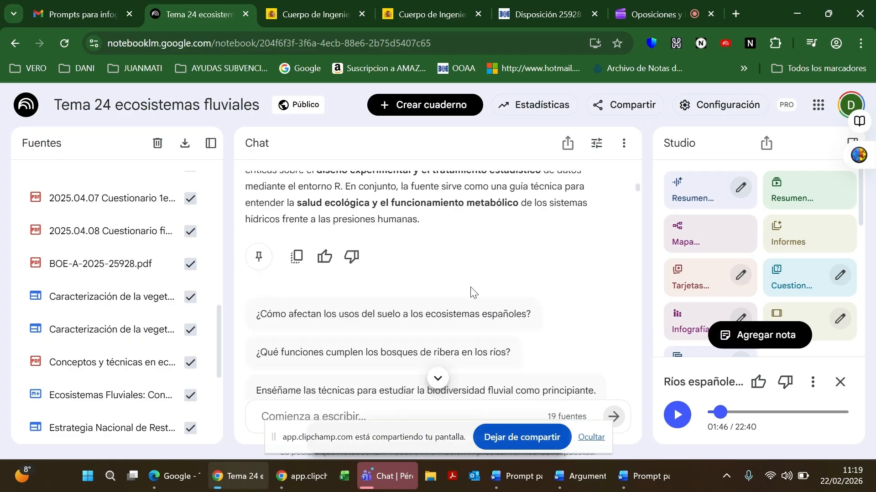
scroll(471, 292, "down", 5)
scroll(471, 292, "up", 2)
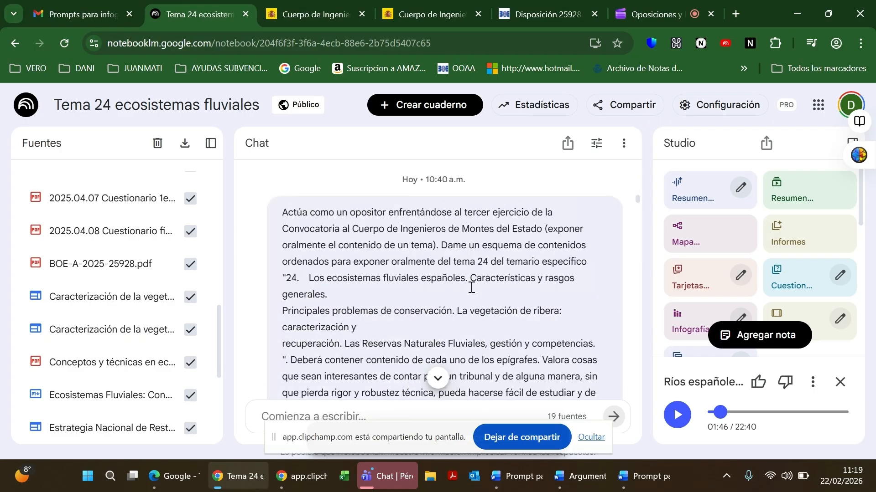
scroll(471, 288, "down", 1)
scroll(471, 287, "down", 1)
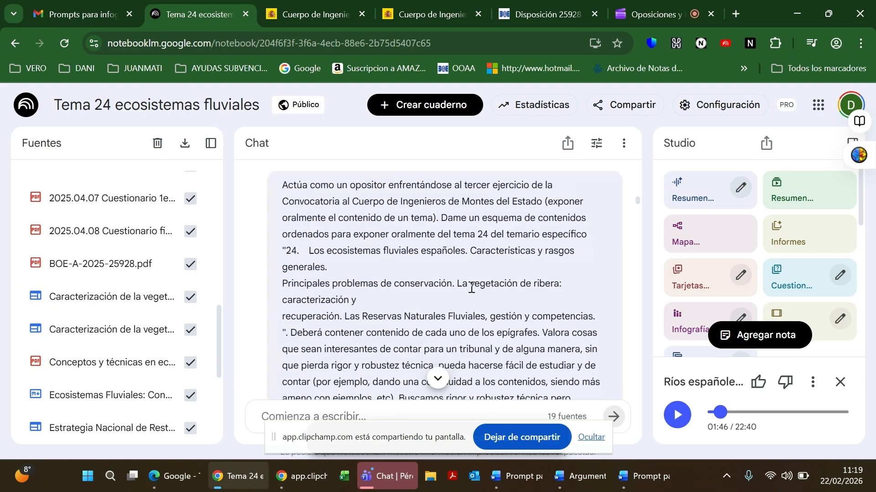
Read the part of the first prompt that sets the opositor role and quotes the full heading of topic 24.
scroll(471, 288, "down", 1)
scroll(471, 288, "up", 1)
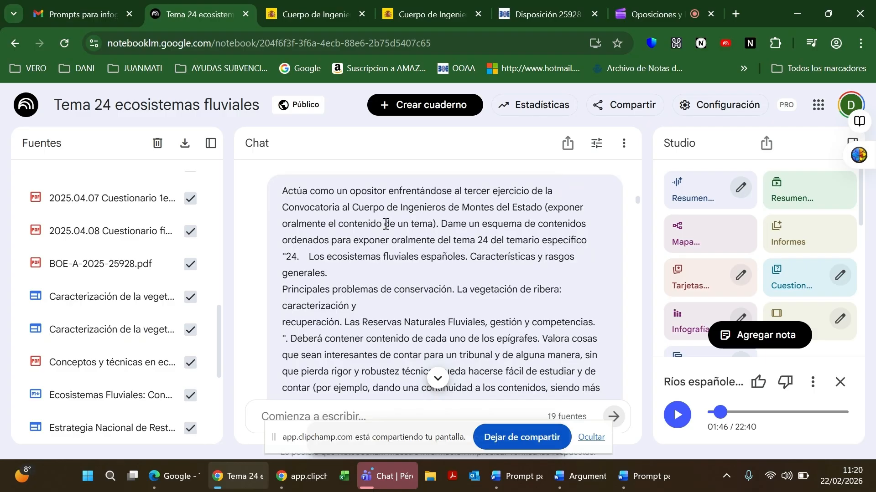
scroll(441, 235, "down", 1)
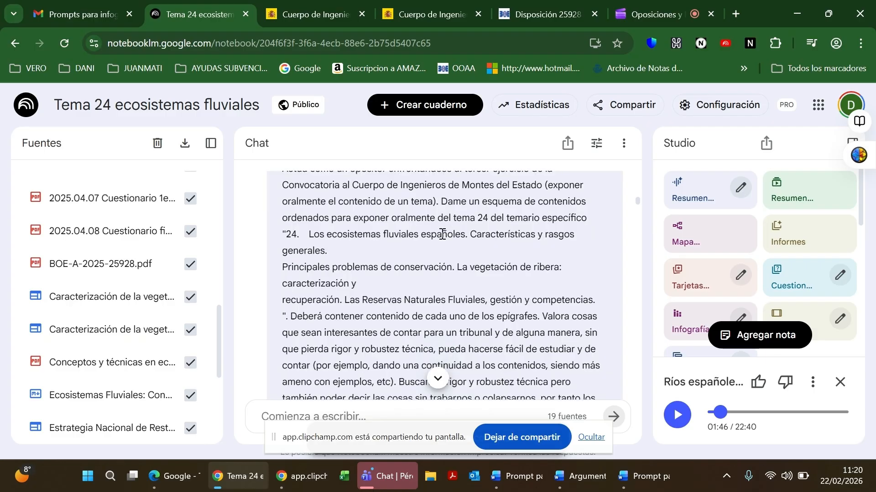
scroll(441, 235, "down", 1)
scroll(442, 234, "down", 1)
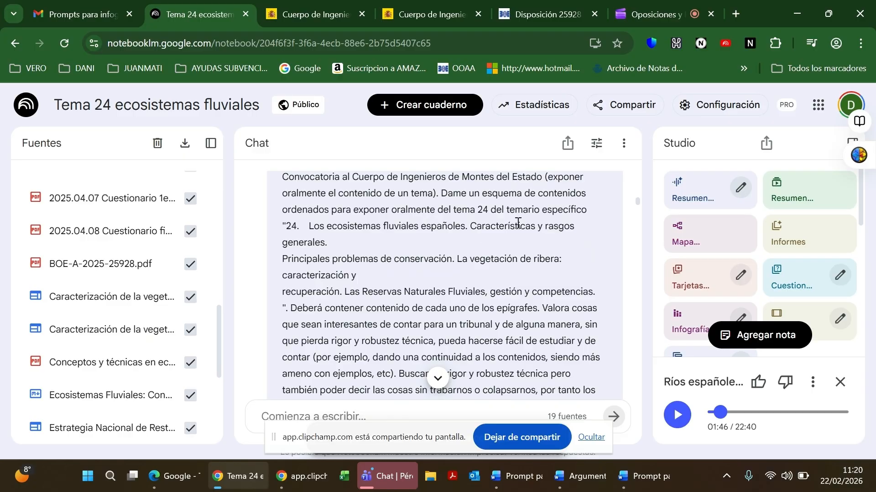
scroll(483, 248, "down", 1)
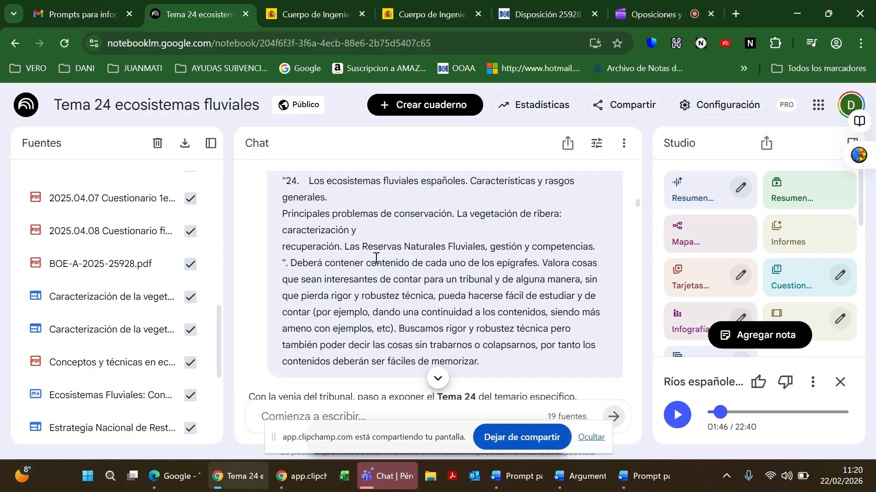
scroll(375, 258, "down", 1)
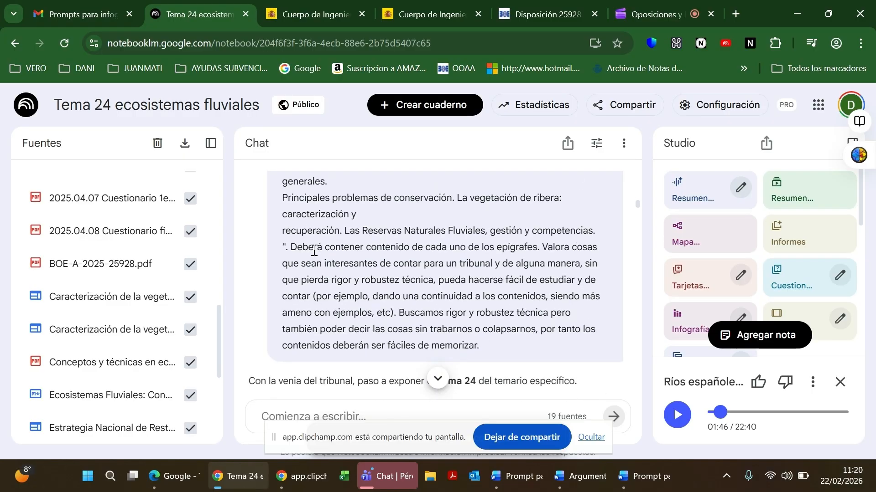
Highlight the prompt's requirement to cover each of the epígrafes, and read its remaining instructions on technical rigor, examples and easy memorization.
left_click_drag(296, 248, 502, 248)
scroll(455, 276, "down", 1)
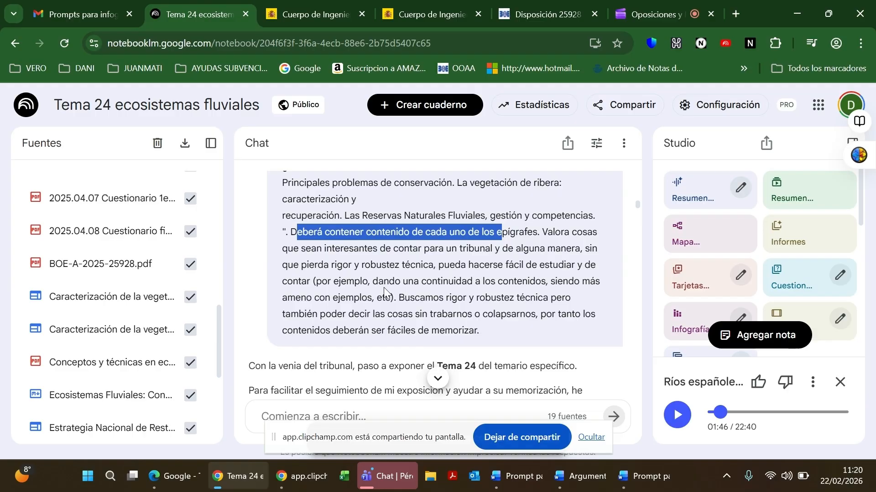
scroll(384, 287, "down", 1)
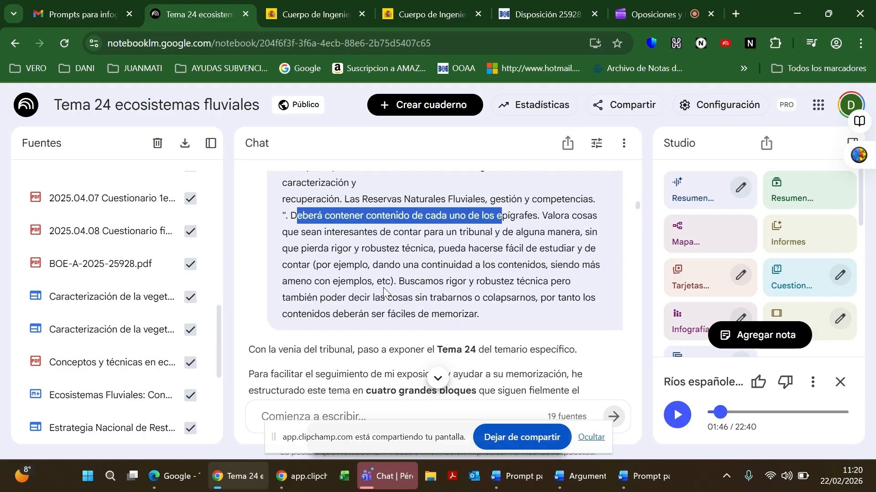
scroll(465, 281, "down", 1)
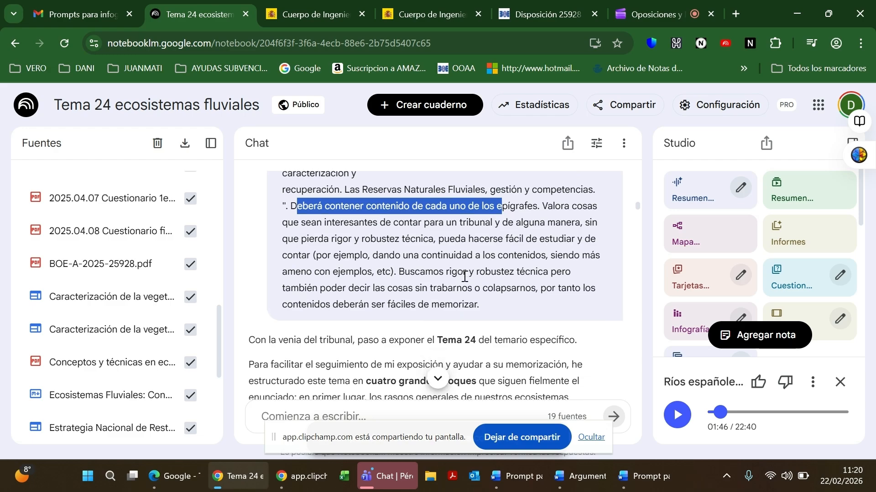
scroll(464, 277, "down", 1)
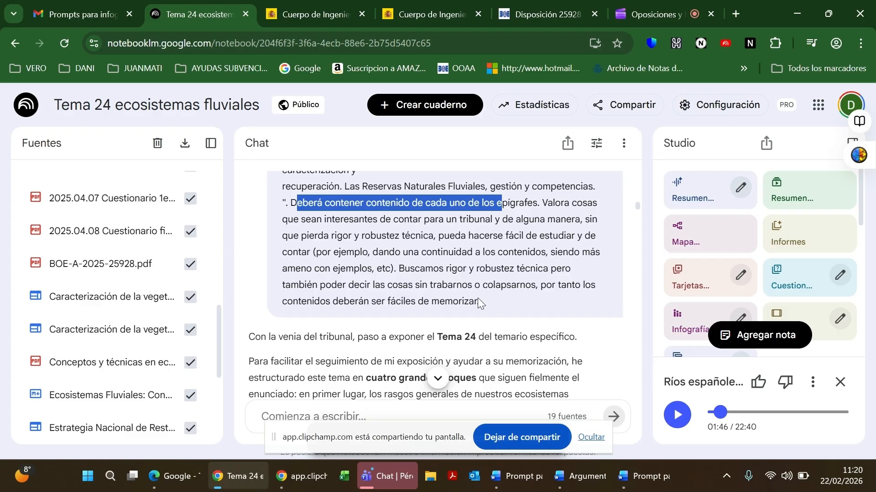
scroll(384, 296, "down", 1)
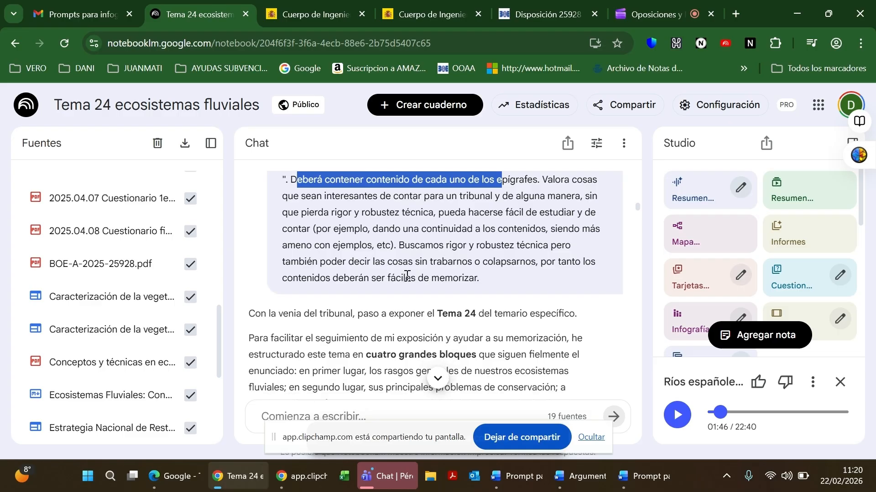
scroll(384, 298, "down", 1)
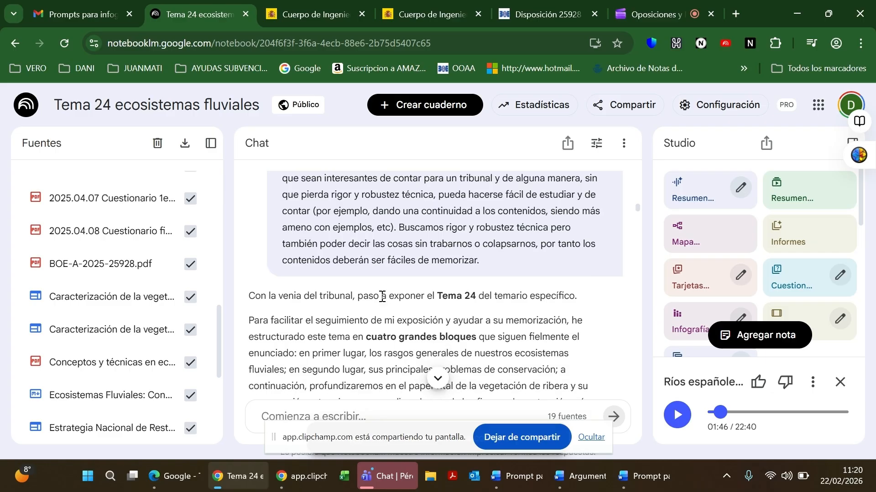
scroll(382, 297, "down", 1)
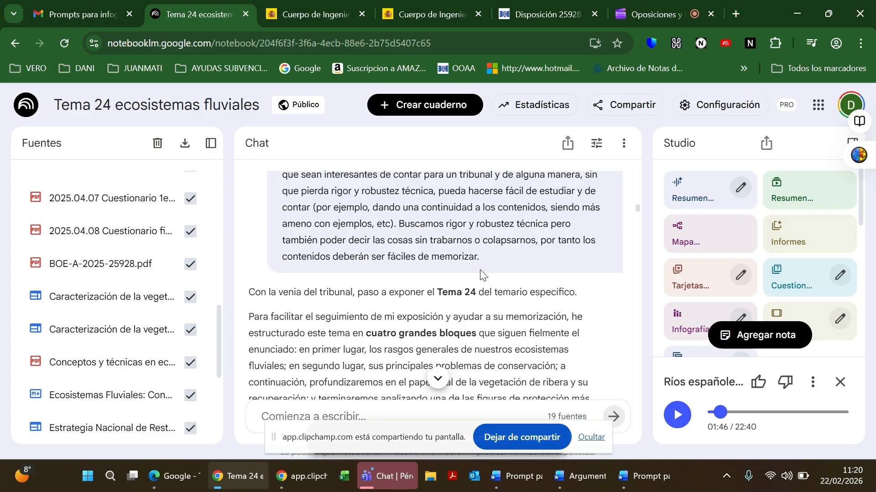
Read the opening of the chat's answer, covering the address to the tribunal, the proposed blocks and the INTRODUCCIÓN.
scroll(480, 273, "down", 1)
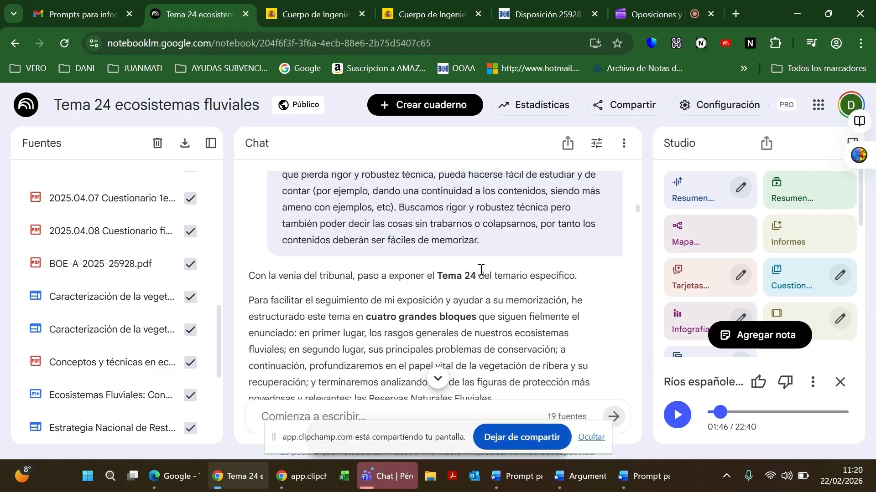
scroll(480, 270, "down", 1)
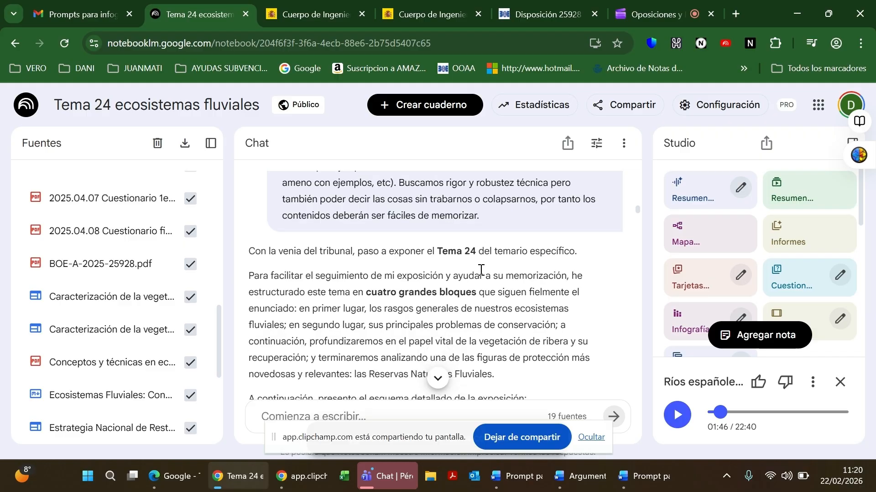
scroll(480, 269, "down", 1)
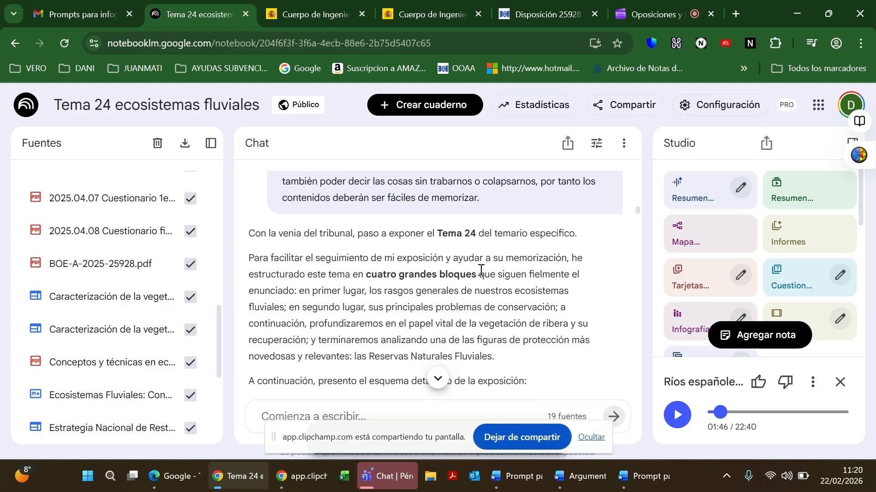
scroll(480, 270, "up", 1)
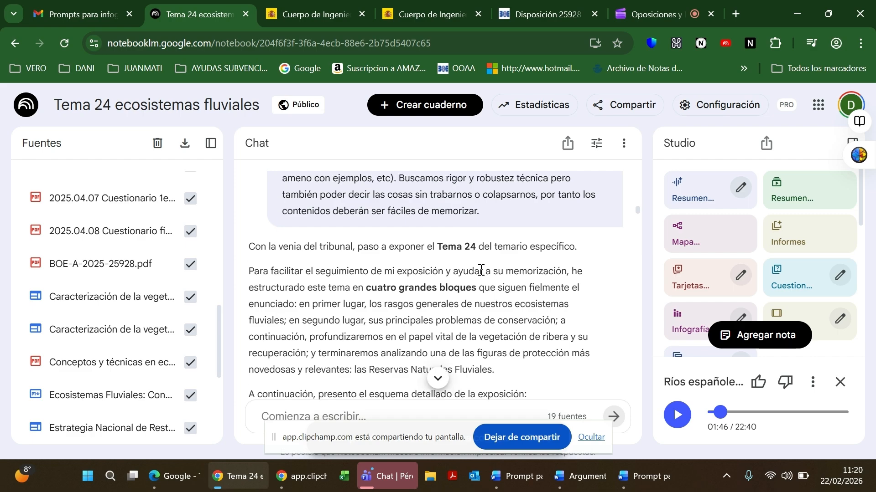
scroll(481, 271, "down", 1)
scroll(480, 271, "up", 1)
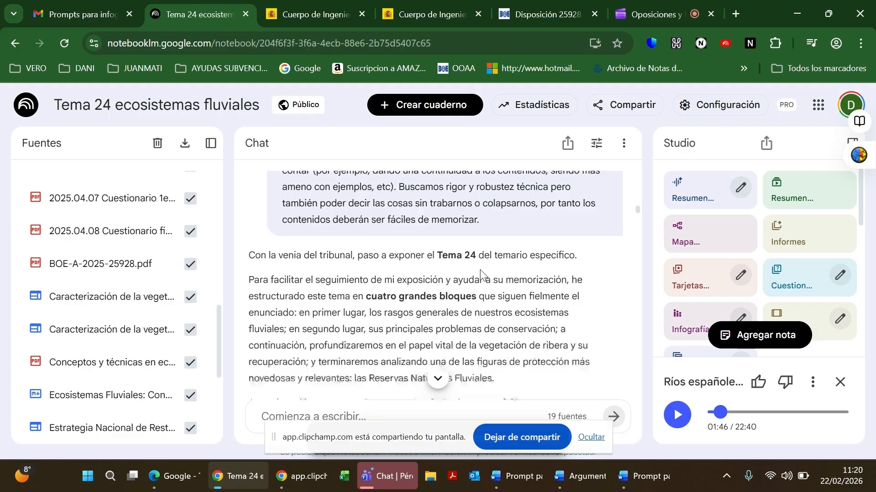
scroll(481, 270, "down", 3)
scroll(481, 270, "up", 1)
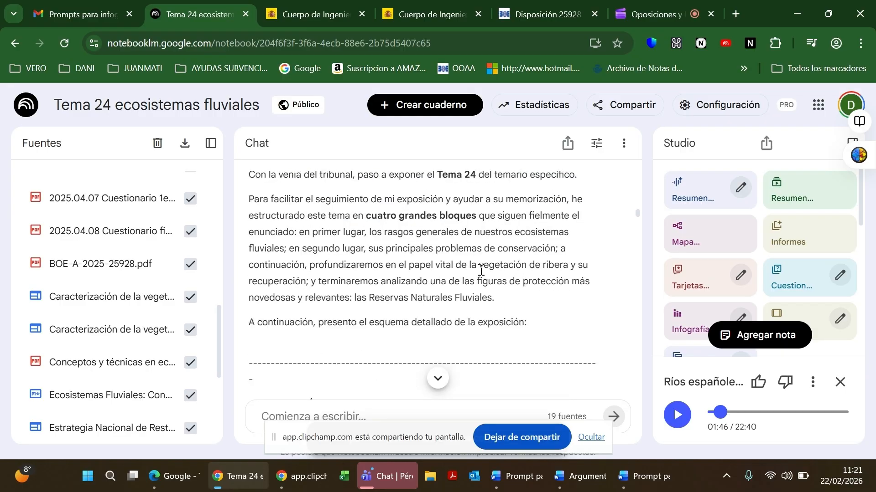
scroll(481, 270, "down", 3)
scroll(481, 274, "down", 2)
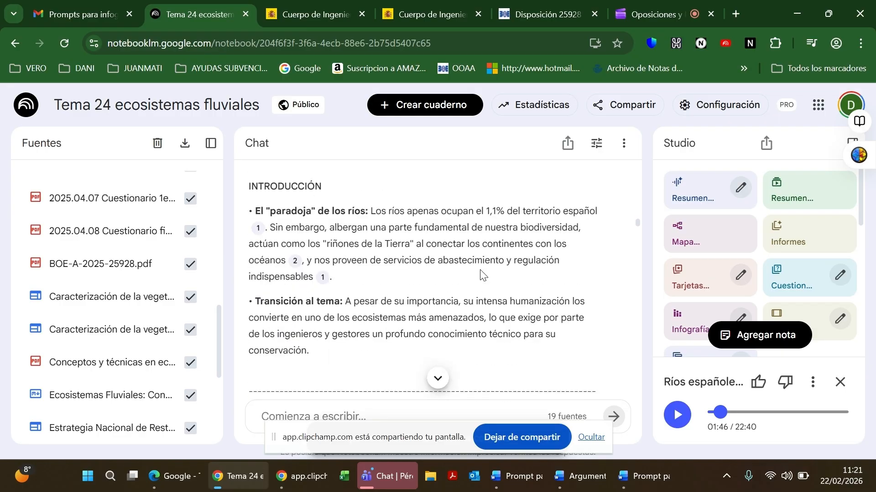
scroll(481, 271, "up", 1)
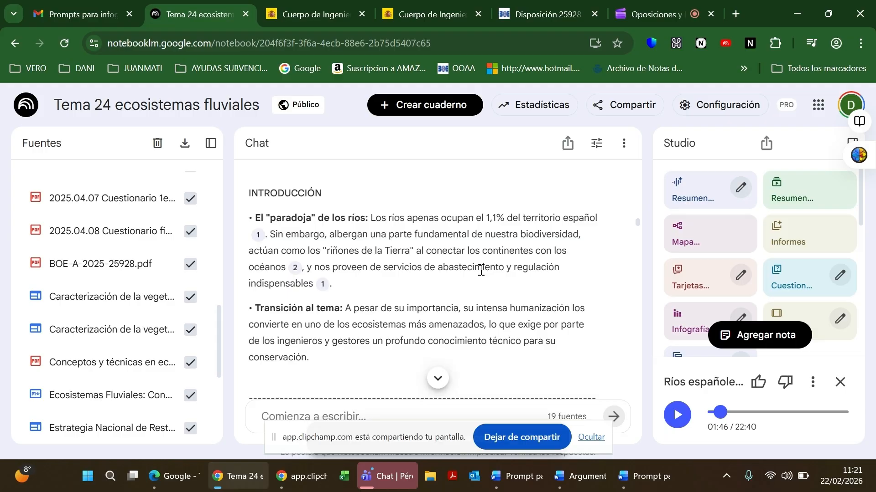
Review section 1 of the outline on the characteristics and general features of Spanish river ecosystems.
scroll(481, 270, "down", 2)
scroll(481, 271, "down", 4)
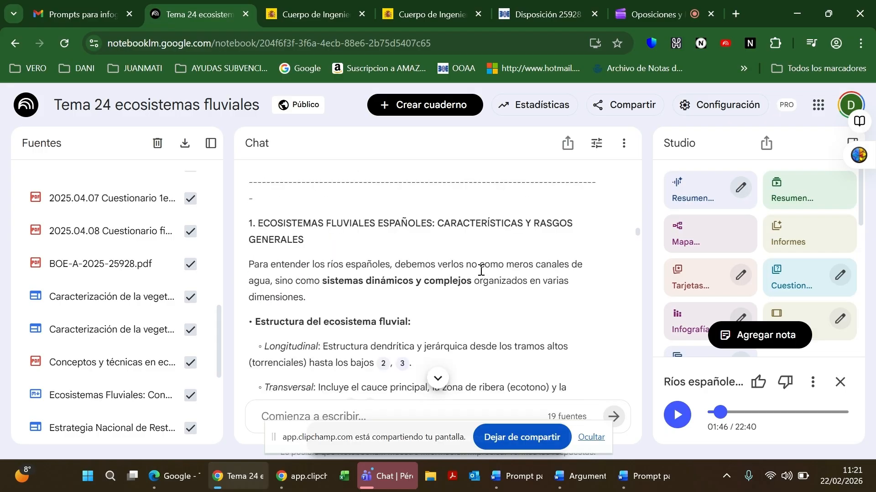
scroll(481, 270, "down", 1)
scroll(481, 274, "down", 1)
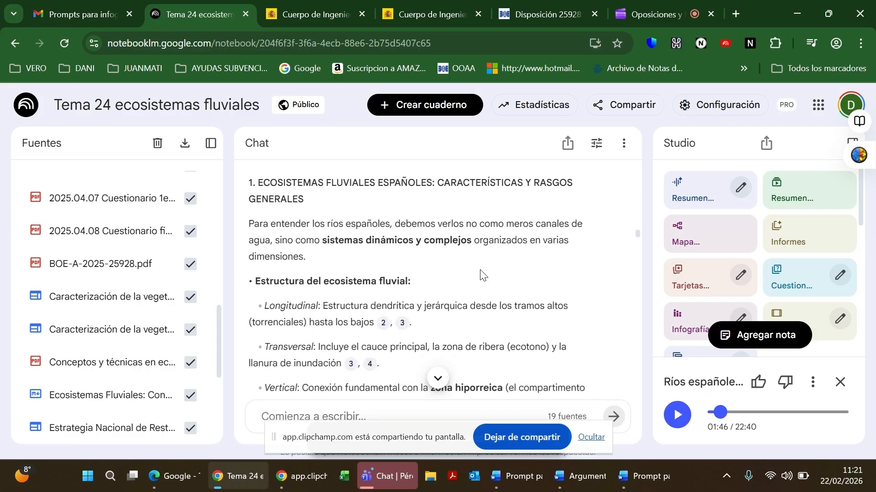
scroll(481, 270, "down", 1)
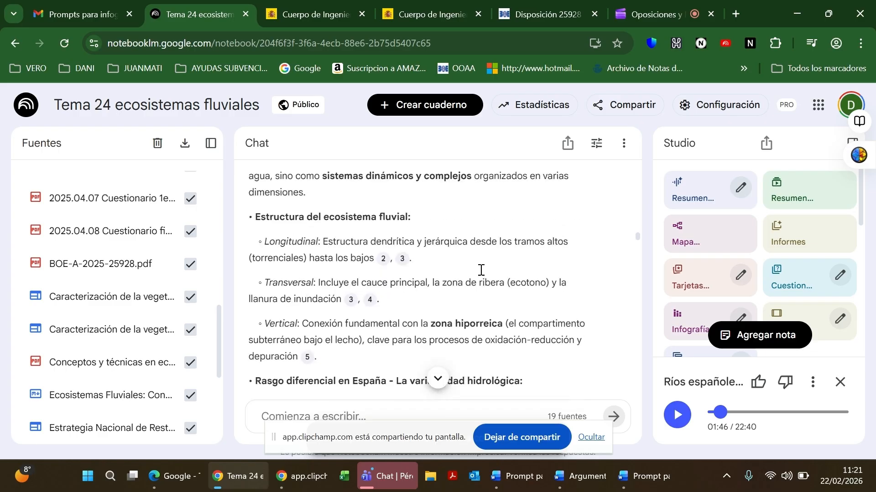
scroll(481, 271, "down", 1)
scroll(481, 271, "down", 1)
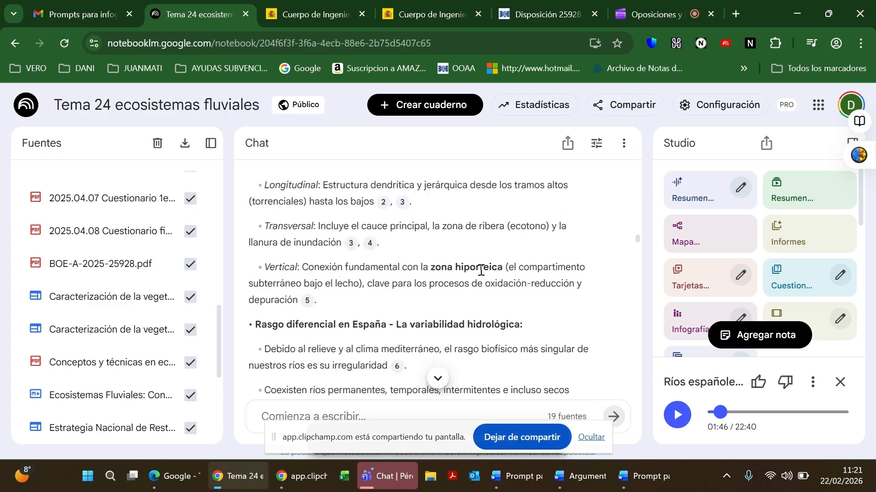
scroll(481, 270, "up", 1)
scroll(481, 270, "down", 1)
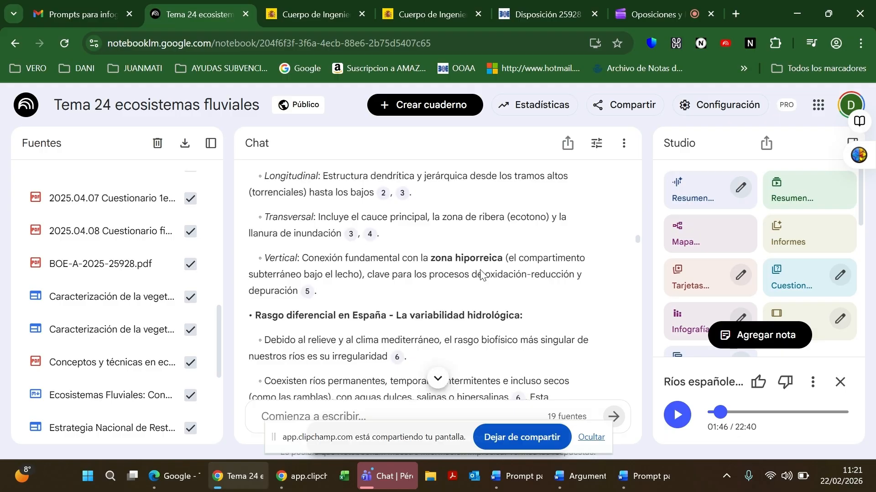
scroll(481, 271, "down", 1)
scroll(481, 270, "down", 1)
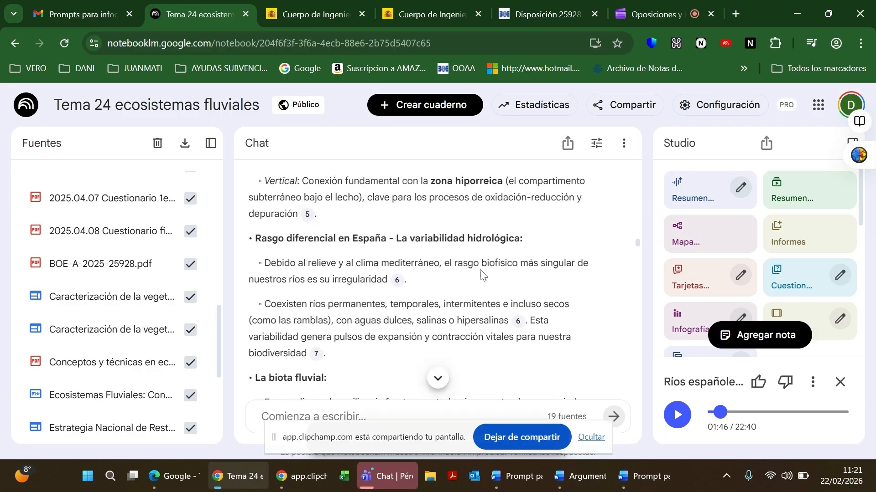
scroll(481, 275, "down", 1)
scroll(481, 274, "down", 1)
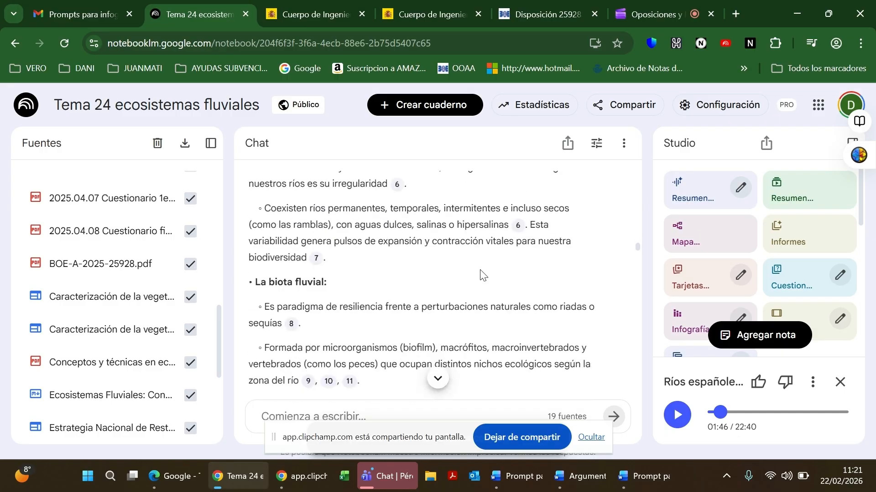
Review section 2 of the outline, PRINCIPALES PROBLEMAS DE CONSERVACIÓN, through to the climate change point.
scroll(481, 273, "down", 2)
scroll(481, 270, "down", 1)
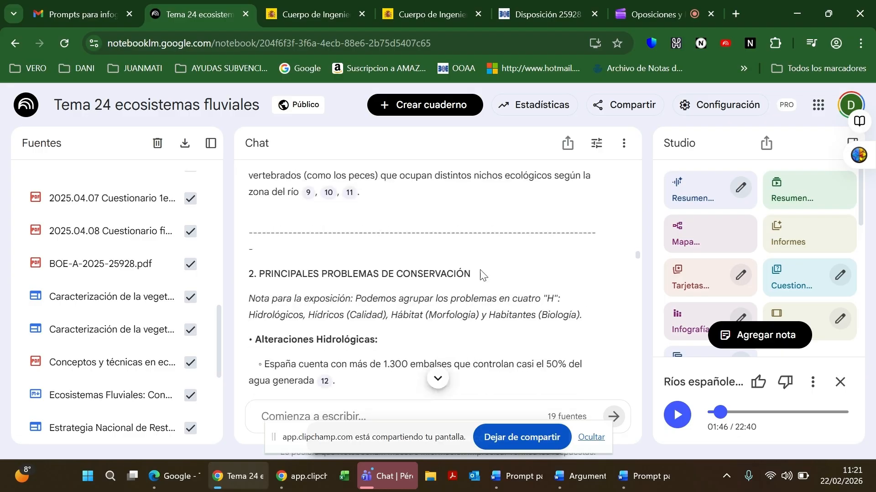
scroll(481, 274, "down", 1)
scroll(481, 273, "down", 1)
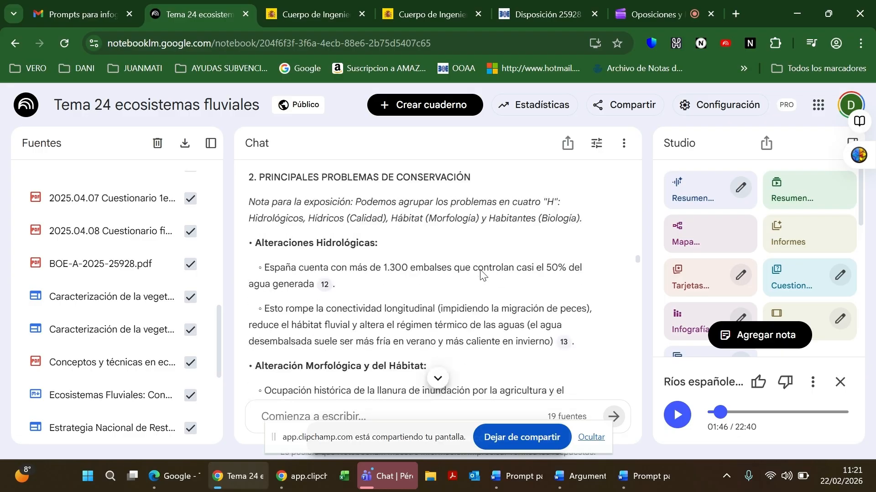
scroll(481, 273, "down", 1)
scroll(481, 271, "down", 1)
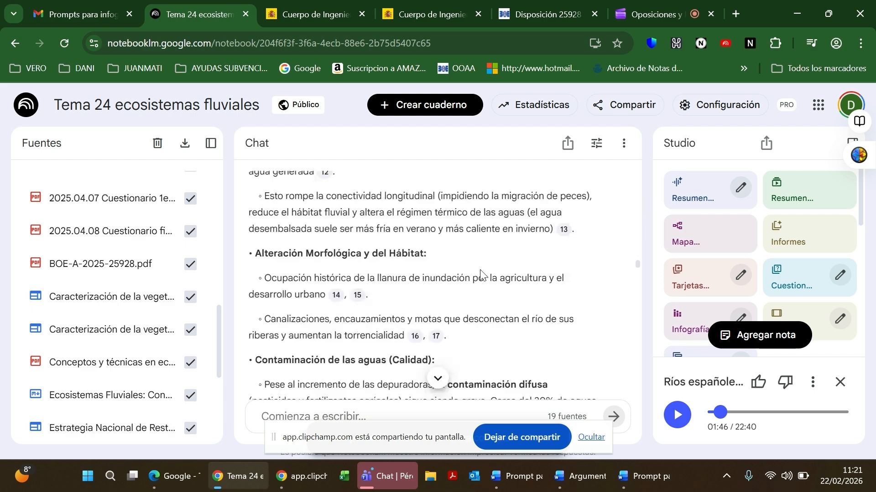
scroll(481, 272, "down", 2)
scroll(481, 272, "down", 1)
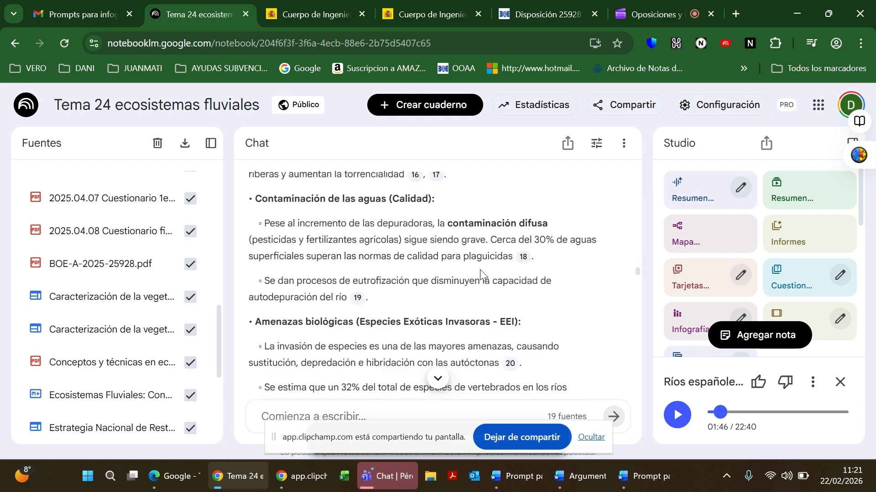
scroll(481, 273, "down", 2)
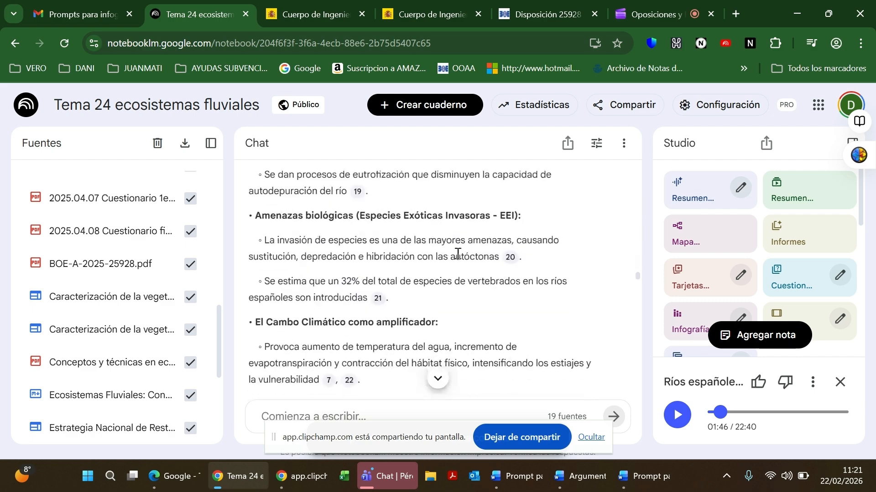
scroll(457, 254, "down", 1)
scroll(450, 255, "down", 1)
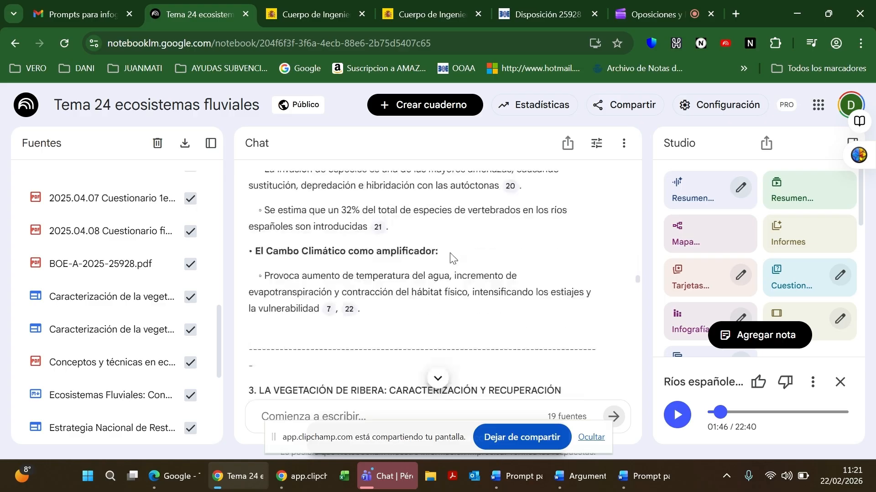
Review section 3A of the outline, the Caracterización of riparian vegetation, from its azonal nature to its ecosystem functions.
scroll(451, 258, "down", 1)
scroll(451, 258, "down", 1)
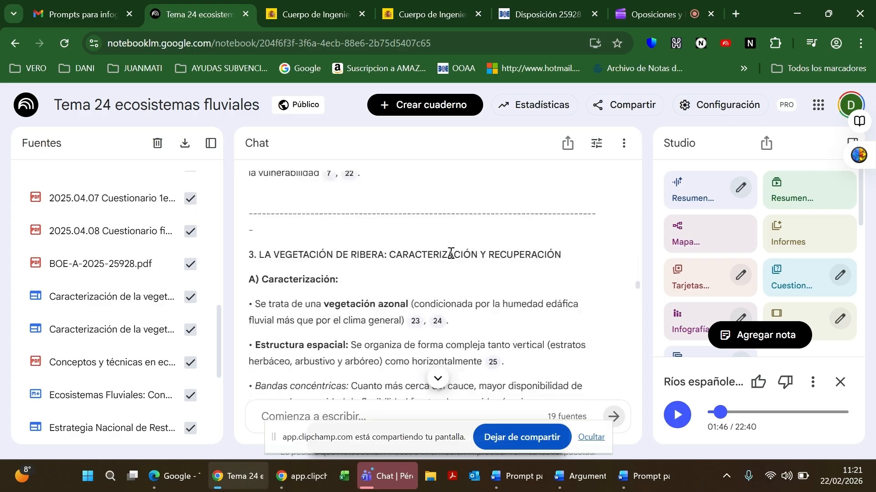
scroll(451, 255, "down", 1)
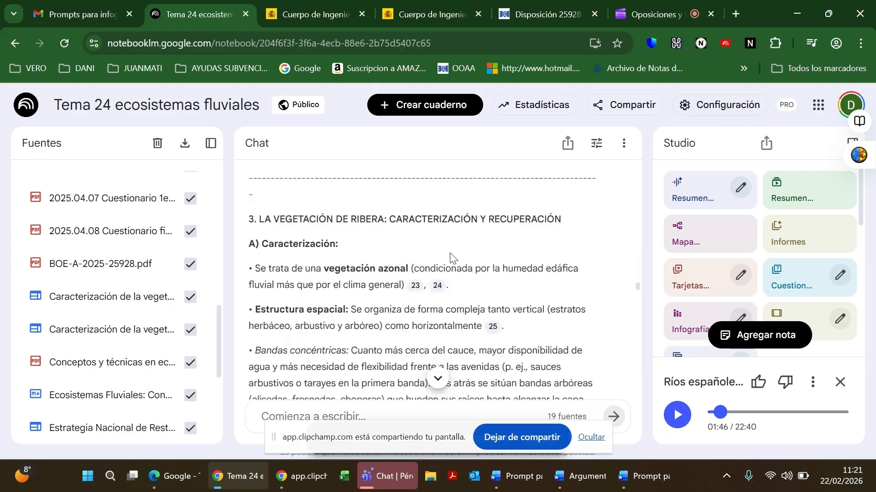
scroll(451, 255, "down", 1)
scroll(450, 253, "down", 1)
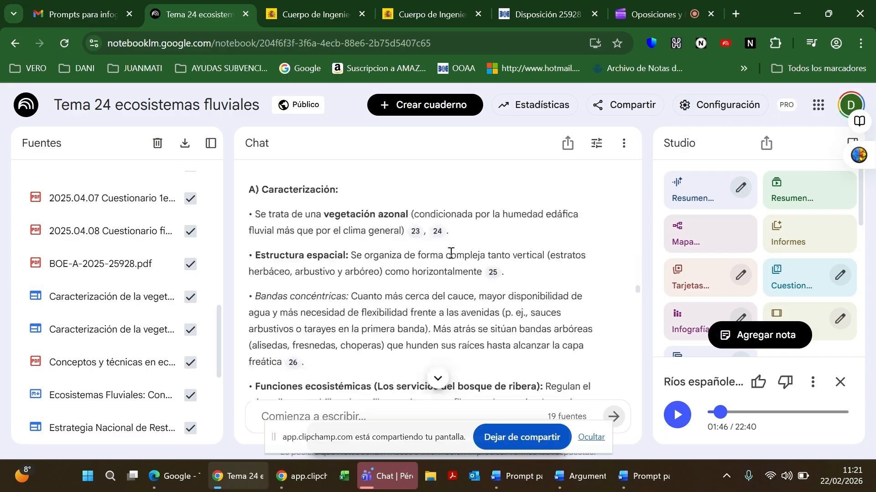
scroll(451, 254, "down", 1)
scroll(450, 253, "down", 1)
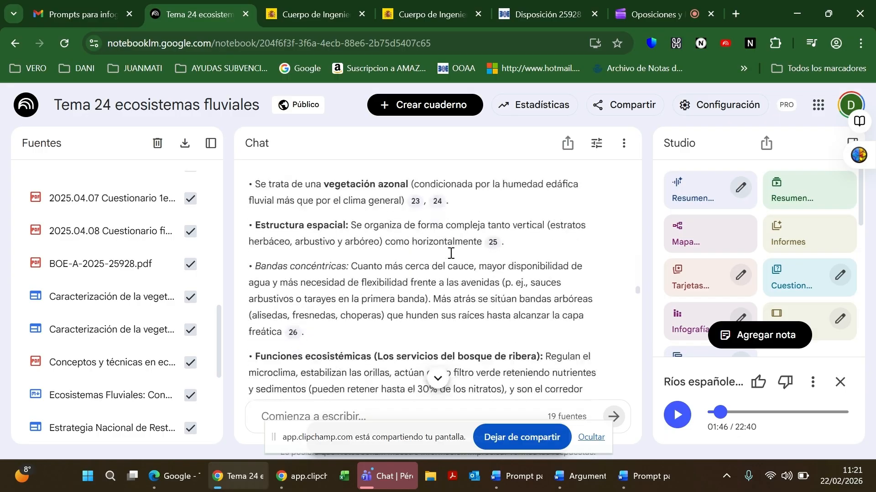
scroll(451, 253, "down", 1)
scroll(451, 253, "down", 1)
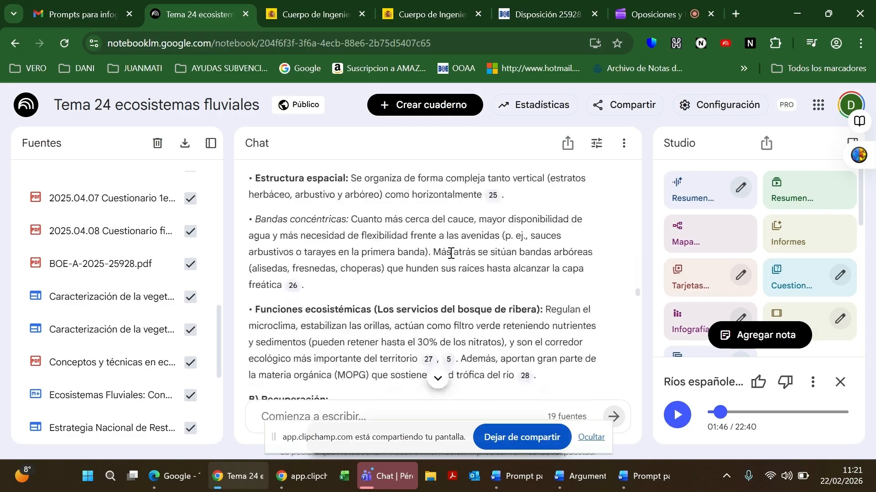
scroll(450, 254, "down", 1)
scroll(451, 254, "down", 1)
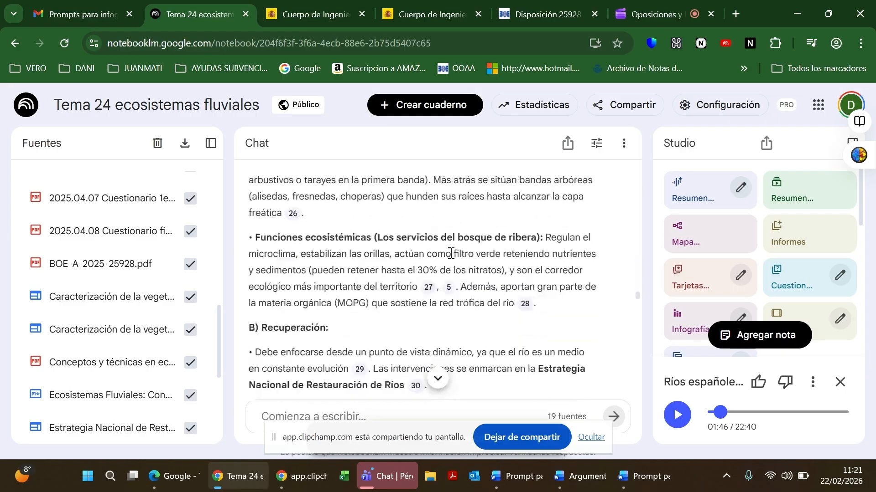
Review section 3B of the outline, Recuperación, including the key management actions by level of degradation.
scroll(451, 253, "down", 1)
scroll(459, 246, "down", 3)
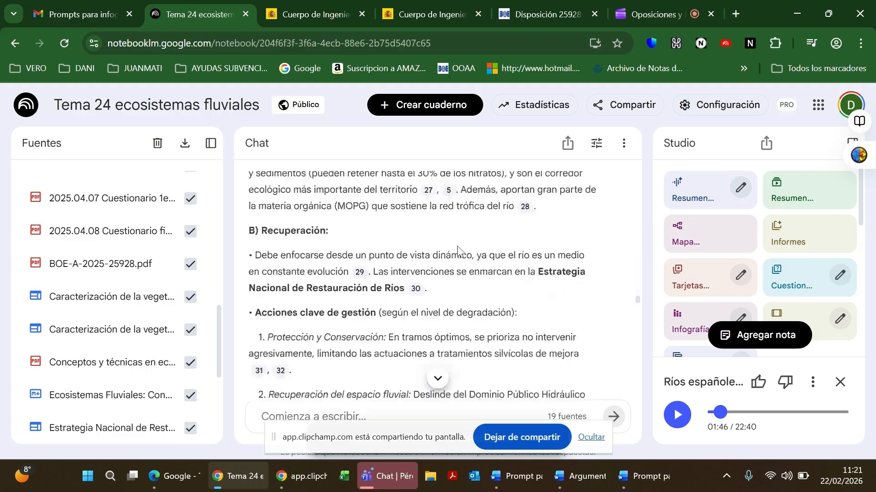
scroll(458, 248, "down", 1)
scroll(459, 248, "down", 2)
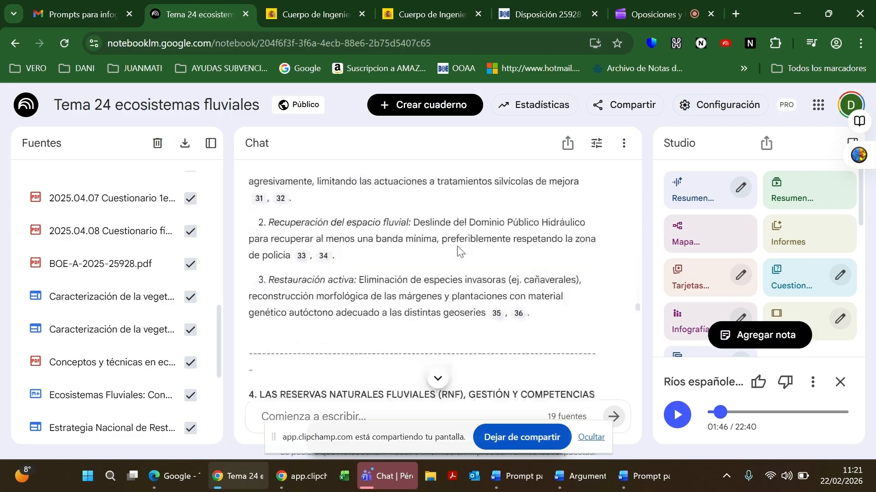
scroll(459, 251, "down", 1)
Review section 4 of the outline on Reservas Naturales Fluviales, covering definition, declaration requirements, competencias, management regime and strategic value.
scroll(458, 248, "down", 1)
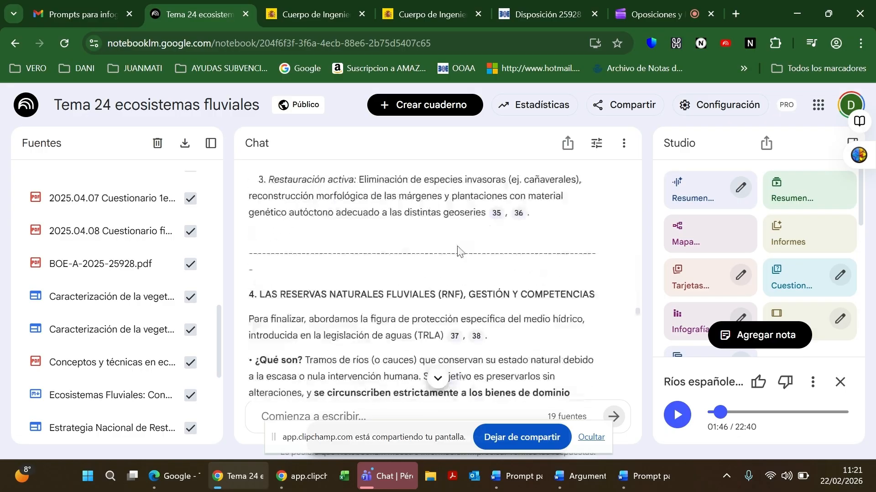
scroll(459, 248, "down", 1)
scroll(459, 246, "down", 1)
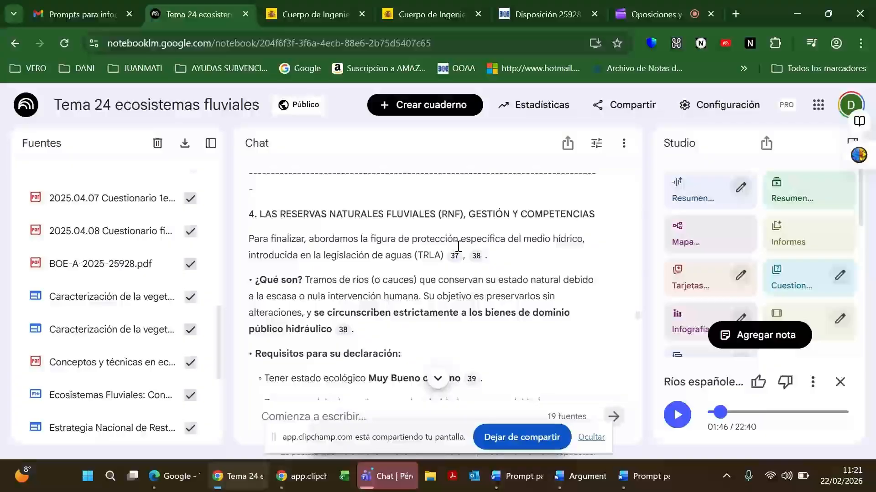
scroll(458, 247, "down", 1)
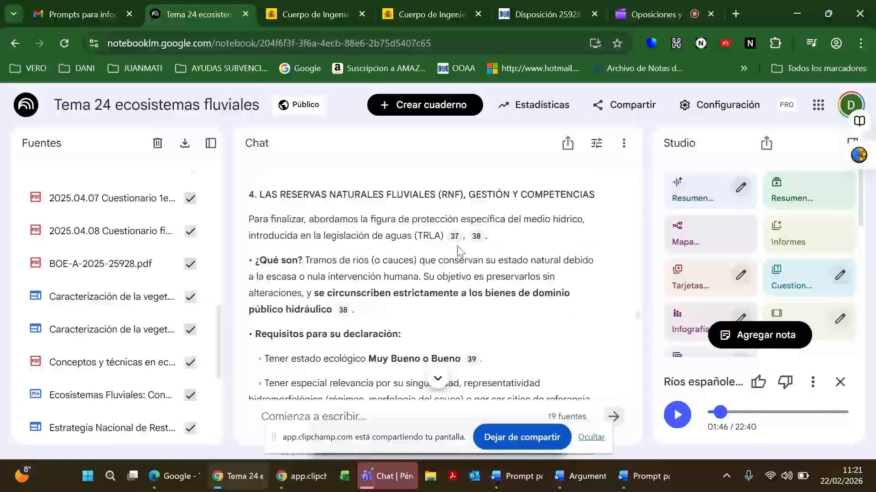
scroll(459, 251, "down", 2)
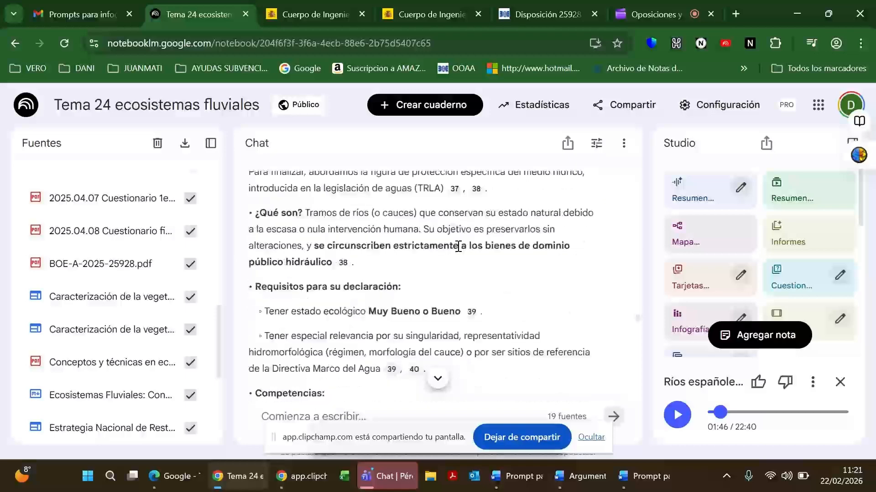
scroll(458, 247, "up", 1)
scroll(458, 247, "down", 3)
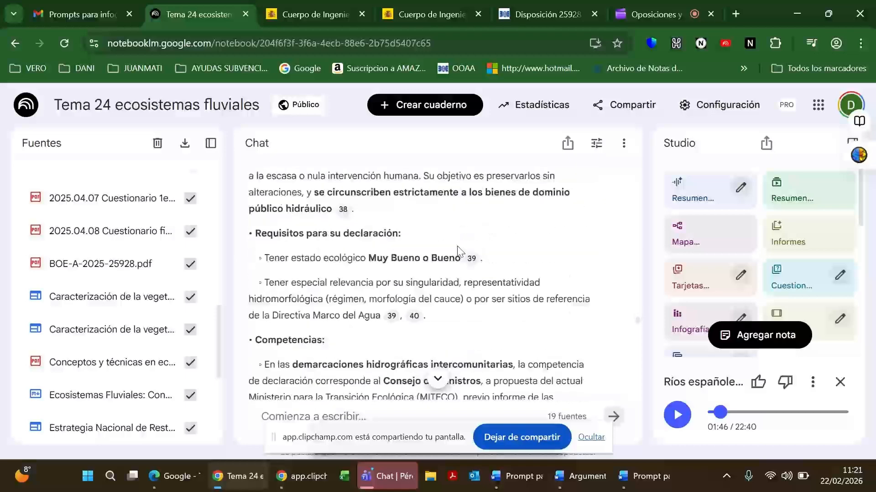
scroll(458, 248, "down", 3)
scroll(458, 247, "down", 3)
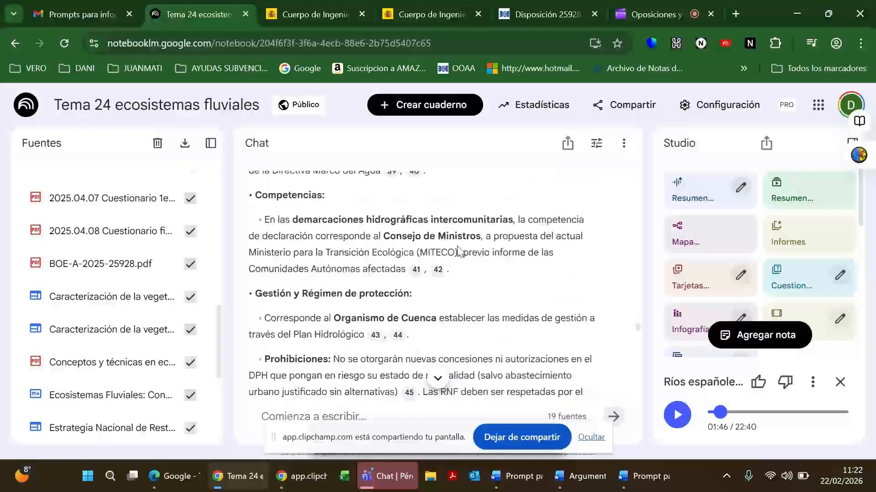
scroll(459, 248, "down", 3)
scroll(458, 246, "down", 3)
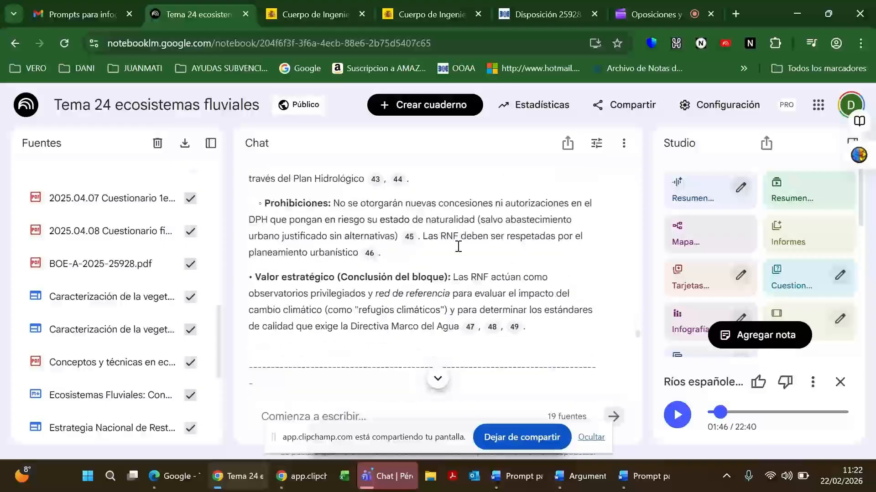
Read the CONCLUSIÓN PARA EL TRIBUNAL through to the end of the chat's answer and its save and export options.
scroll(459, 247, "down", 1)
scroll(459, 247, "down", 3)
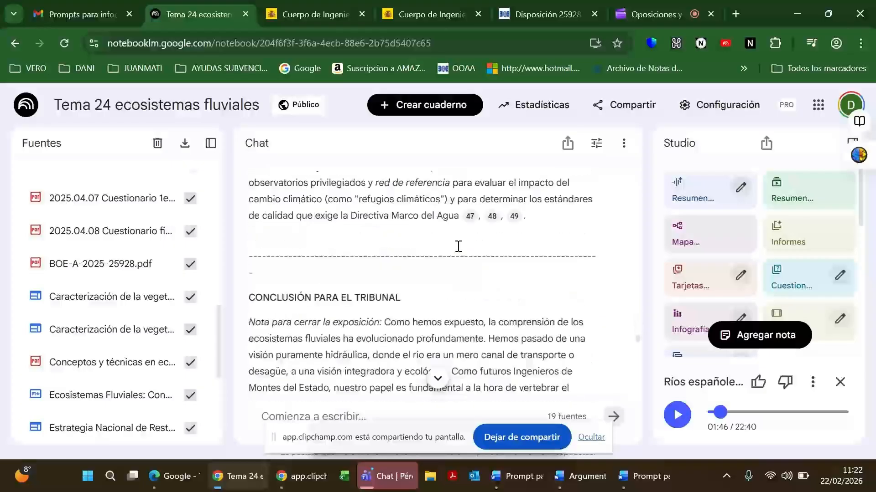
scroll(459, 247, "down", 3)
scroll(458, 247, "down", 1)
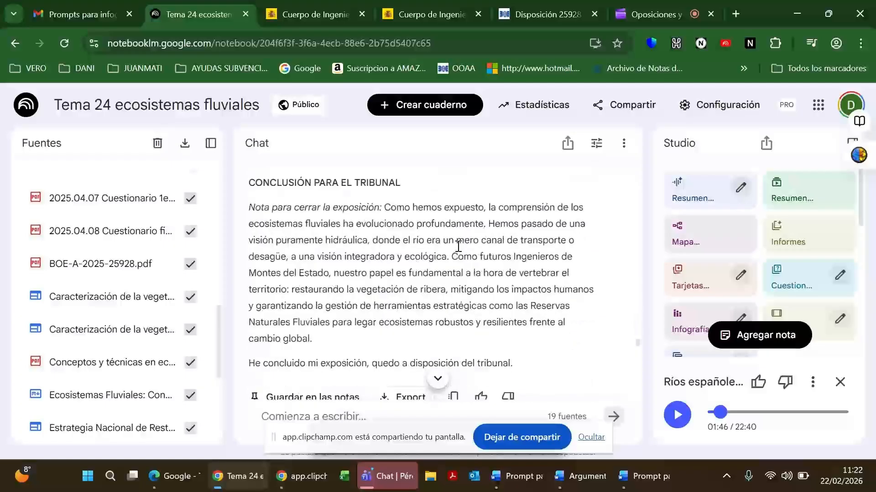
scroll(458, 246, "down", 1)
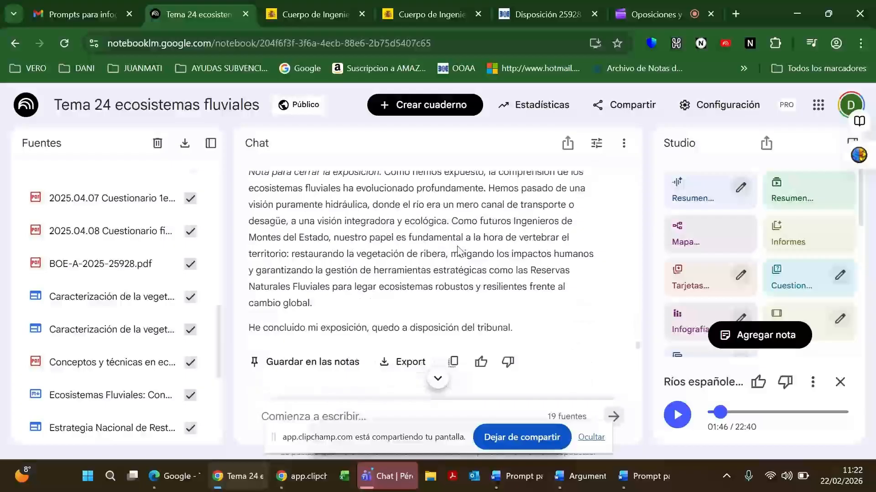
scroll(458, 250, "down", 2)
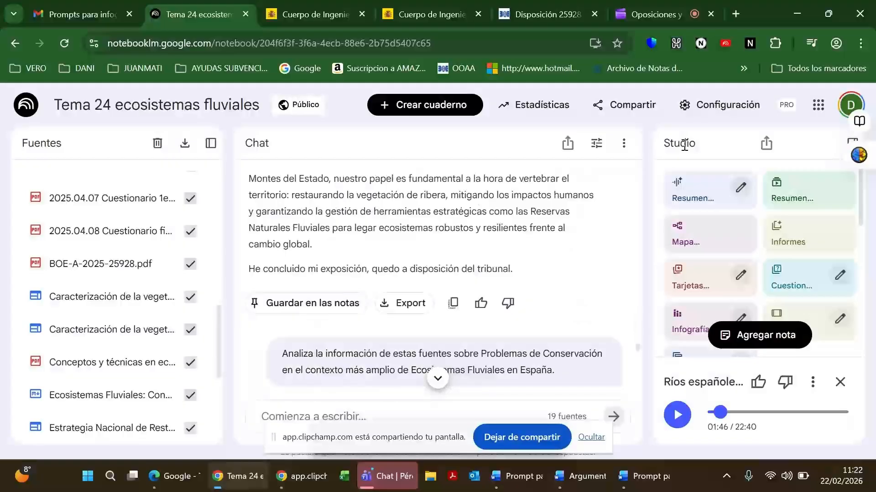
Widen the Studio area and open the saved note on Ecosistemas Fluviales at the end of its list.
scroll(714, 258, "down", 3)
scroll(713, 259, "down", 5)
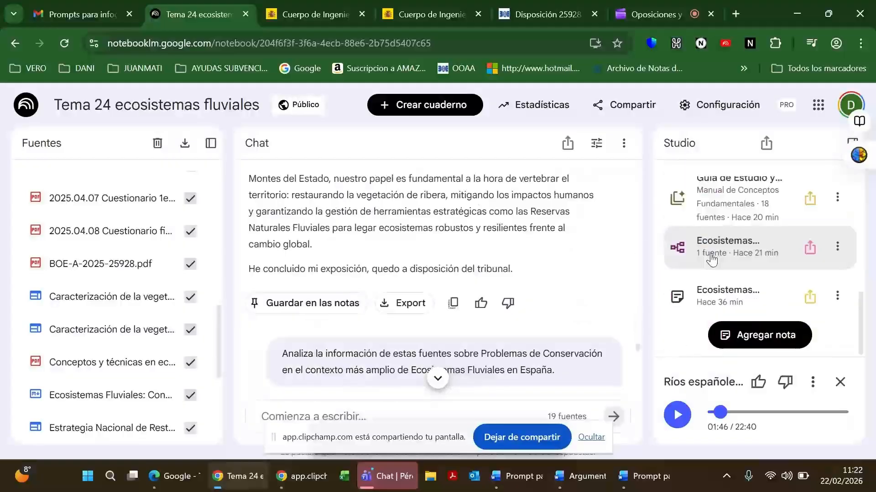
left_click_drag(643, 251, 570, 250)
left_click(665, 303)
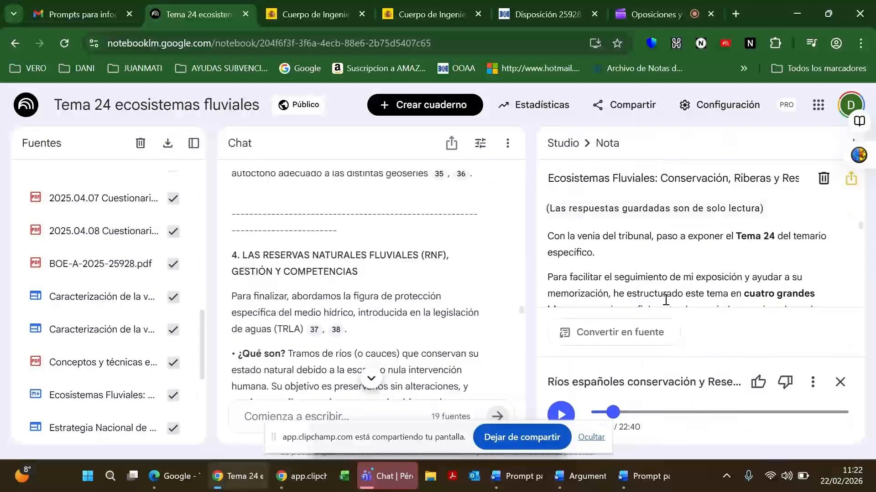
Read the saved note's opening through the INTRODUCCIÓN and return to the Studio overview.
scroll(666, 283, "down", 1)
scroll(666, 269, "down", 2)
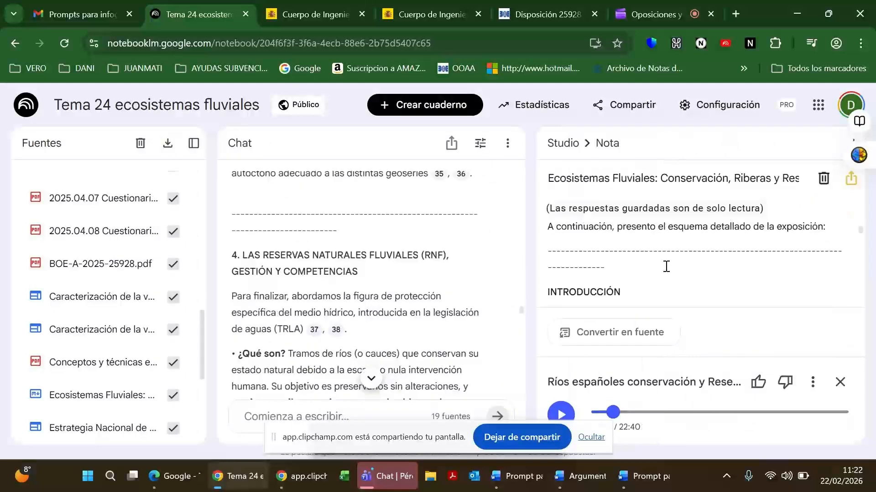
scroll(665, 267, "down", 2)
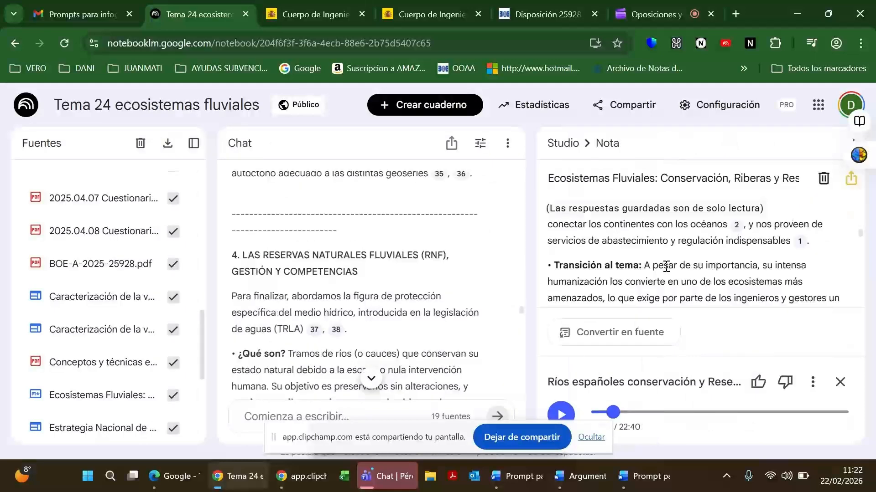
left_click(564, 144)
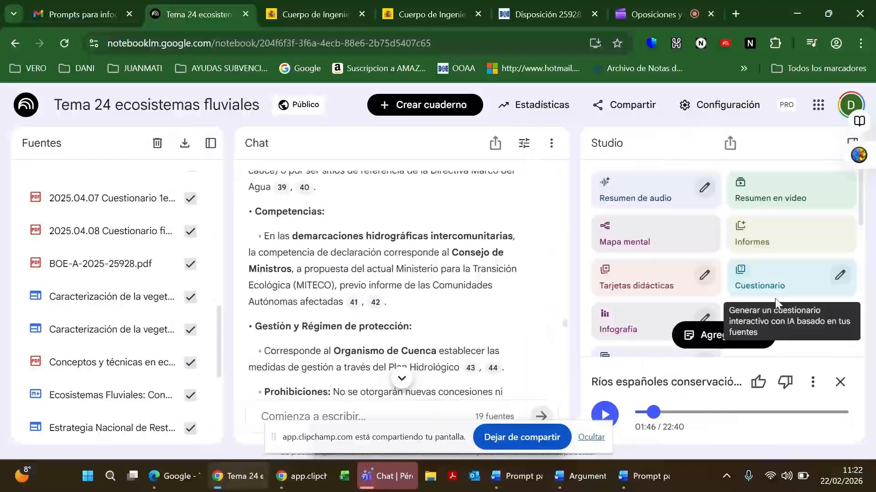
Show the saved Ecosistemas Fluviales note's conversion and export options, such as Convertir en fuente, and dismiss them.
scroll(642, 282, "down", 5)
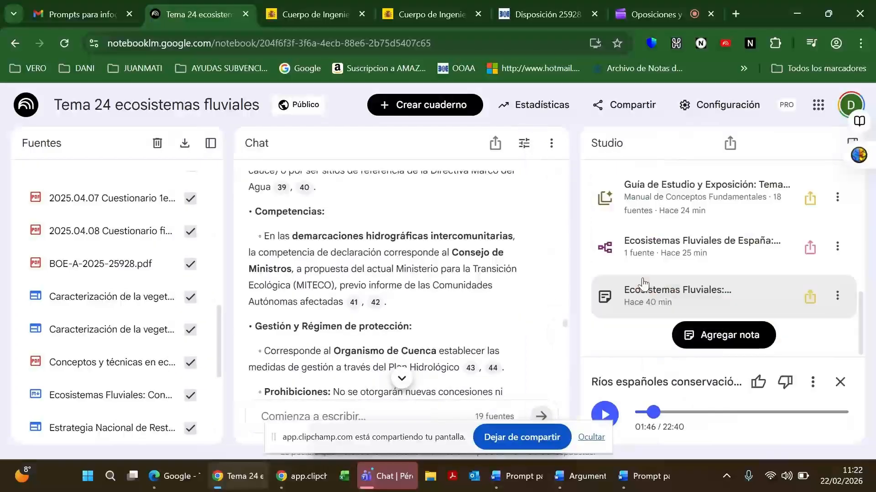
left_click(838, 297)
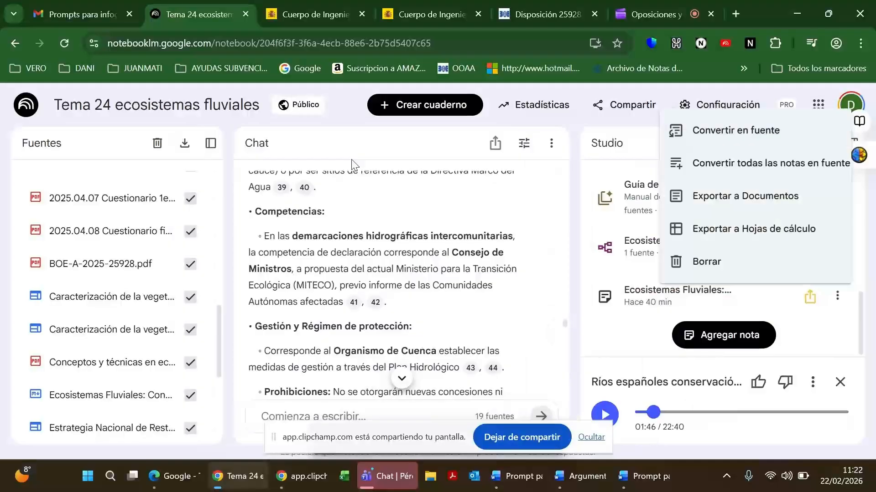
left_click(414, 100)
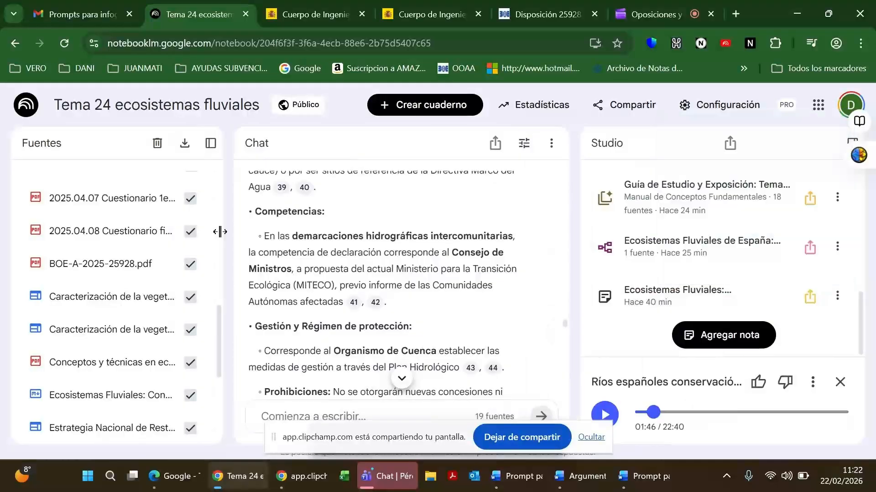
Locate the converted note "Ecosistemas Fluviales: Conservación, Riberas y Reservas Naturales en España" among the sources and widen the Fuentes area.
scroll(145, 261, "down", 2)
scroll(145, 262, "down", 1)
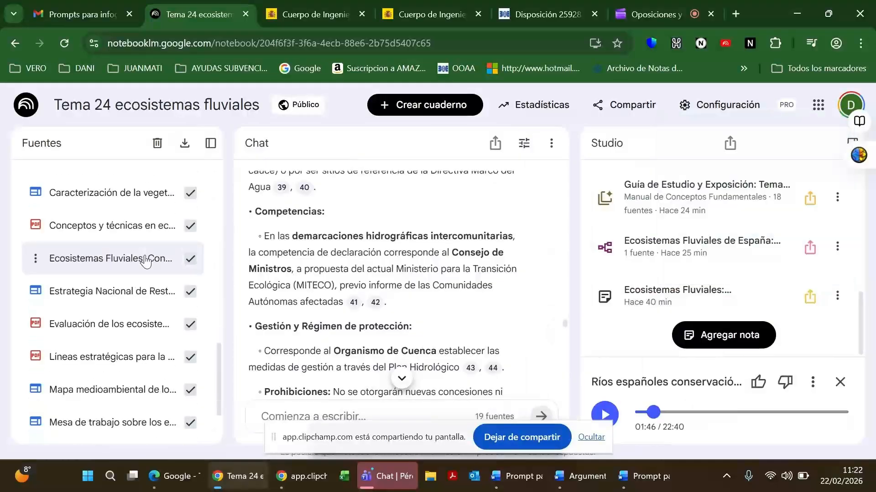
scroll(145, 261, "down", 2)
scroll(109, 269, "up", 1)
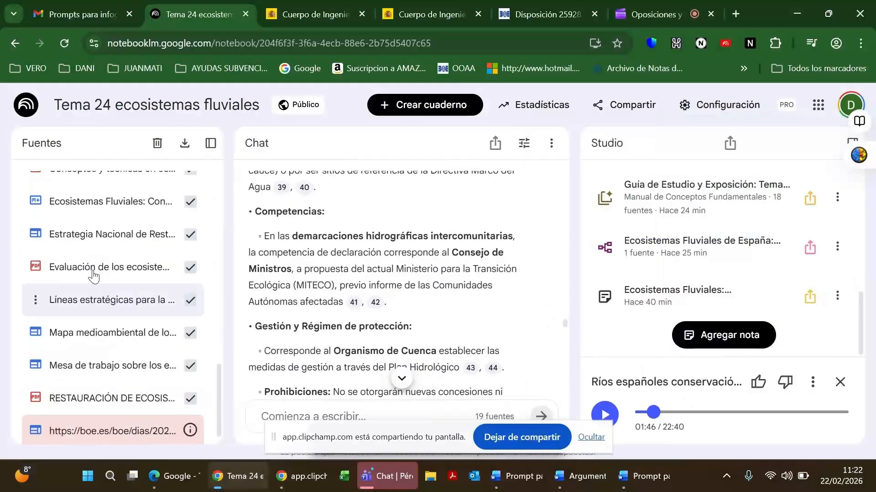
scroll(94, 275, "up", 2)
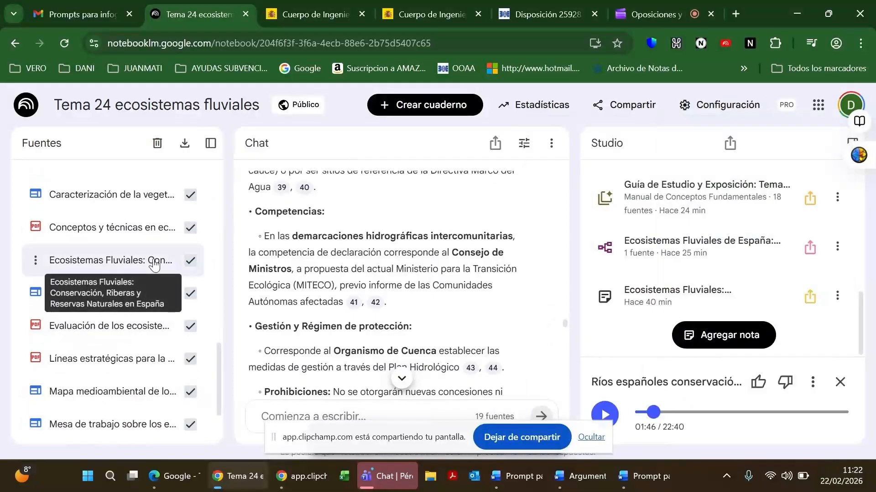
left_click_drag(225, 271, 264, 271)
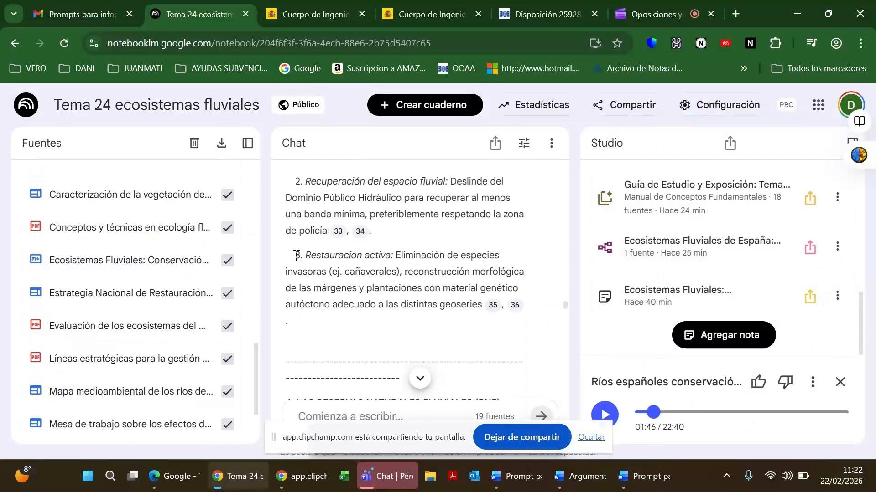
Look over the Studio generation tools and generated items, and review the list of sources back to its beginning.
scroll(656, 274, "up", 3)
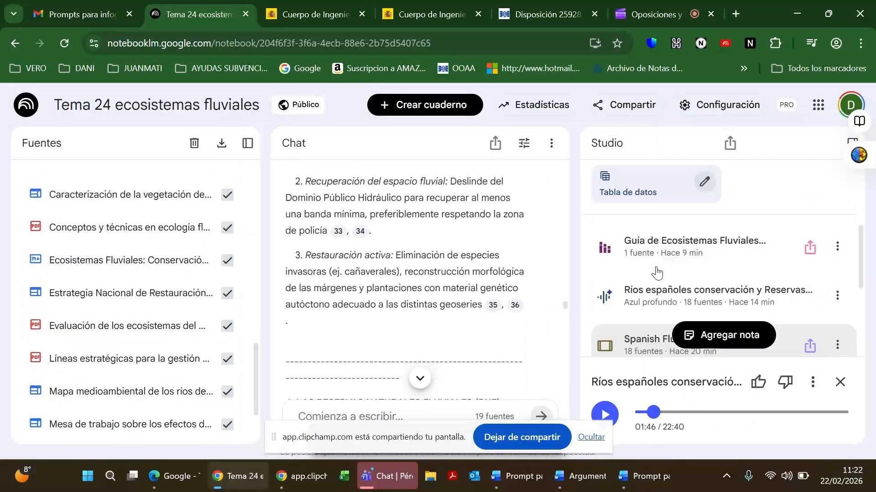
scroll(656, 273, "up", 2)
scroll(656, 273, "up", 2)
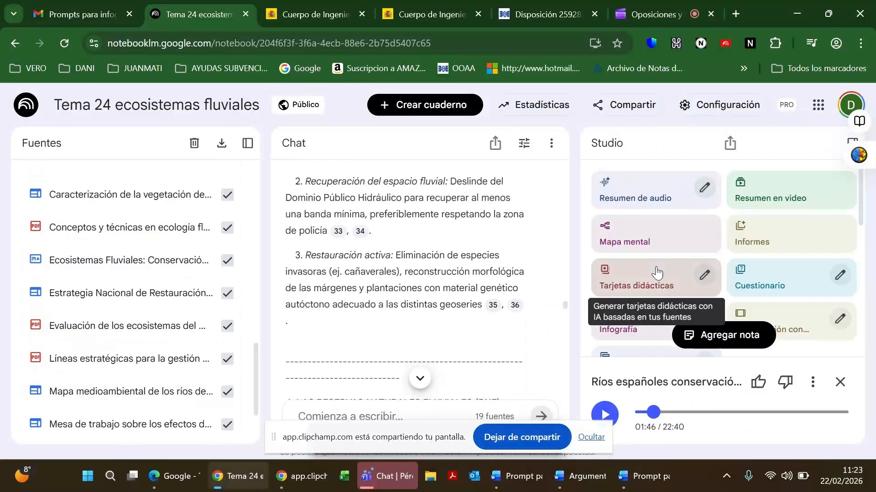
scroll(656, 273, "down", 5)
scroll(656, 272, "down", 3)
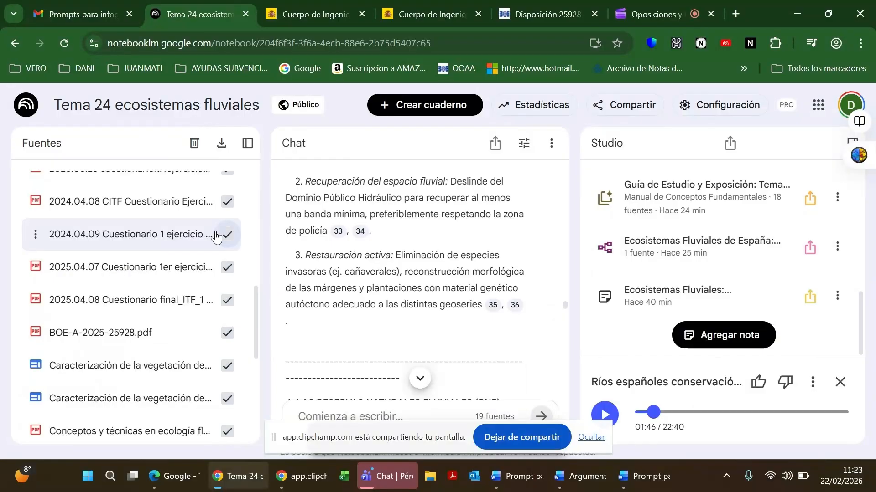
scroll(216, 237, "up", 5)
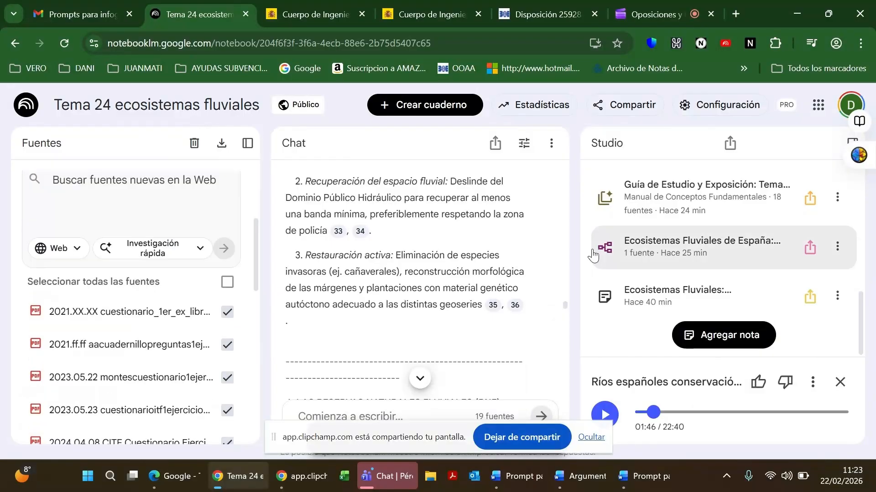
Deselect all sources and select only "Ecosistemas Fluviales: Conservación, Riberas y Reservas Naturales en España".
left_click(227, 283)
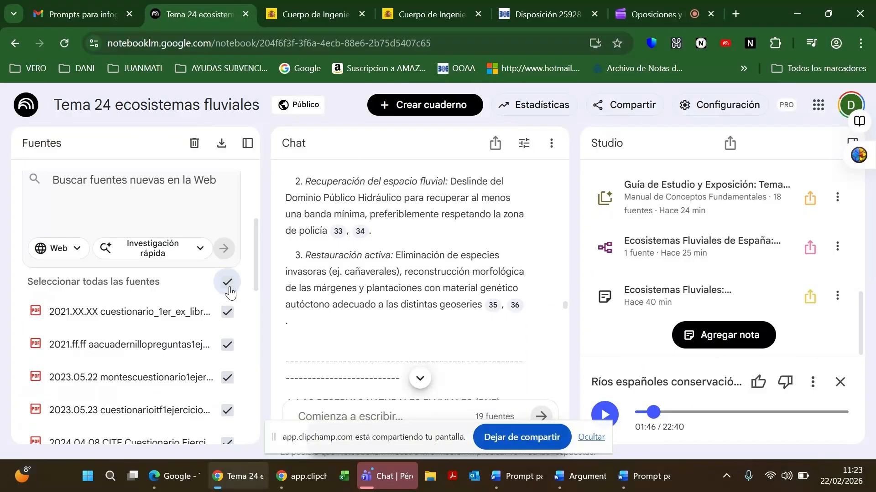
left_click(230, 292)
scroll(149, 315, "down", 3)
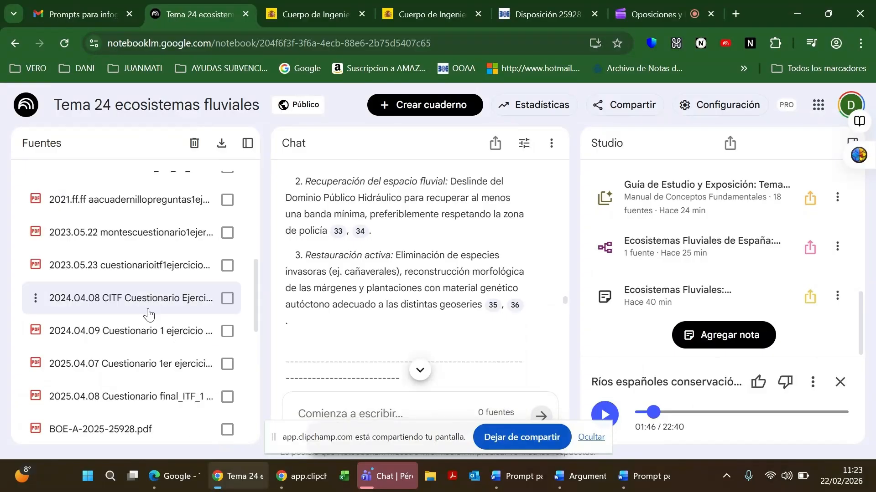
scroll(149, 315, "down", 4)
scroll(149, 313, "down", 2)
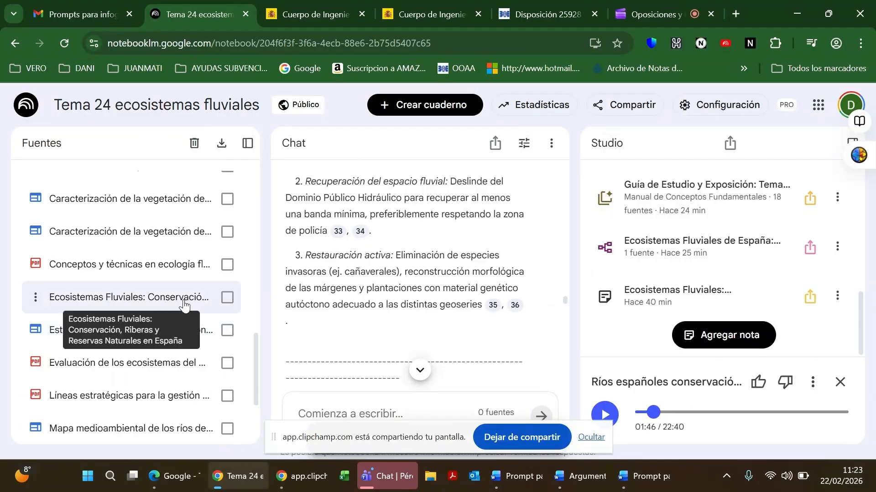
left_click(228, 299)
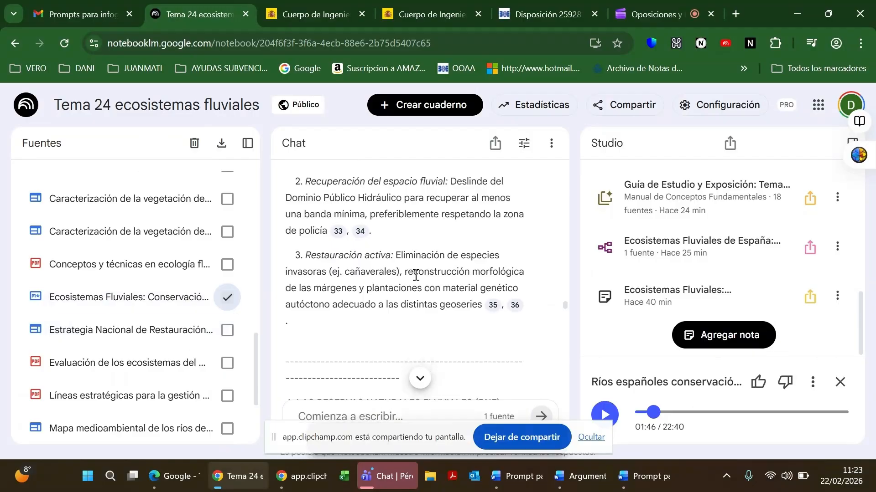
Open the generated mind map "Ecosistemas Fluviales de España: Dinámica, Conservación y Reservas Naturales" from the Studio items.
scroll(671, 251, "up", 8)
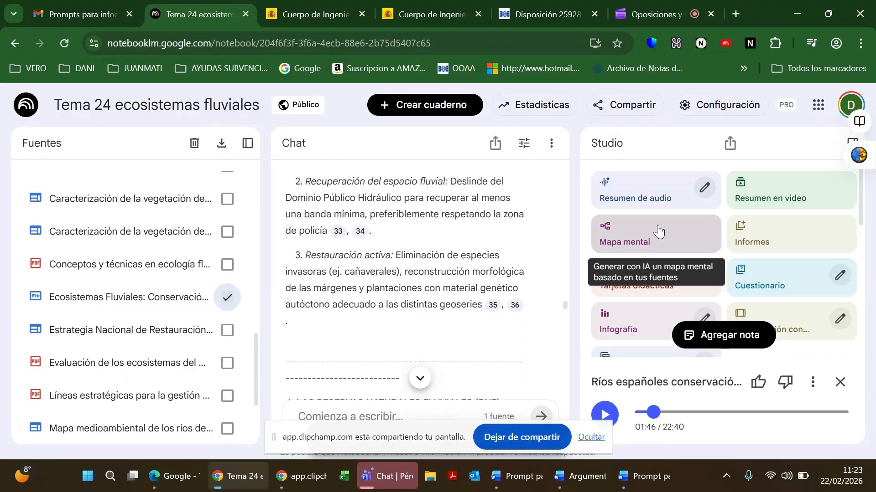
scroll(658, 232, "down", 6)
scroll(658, 232, "down", 1)
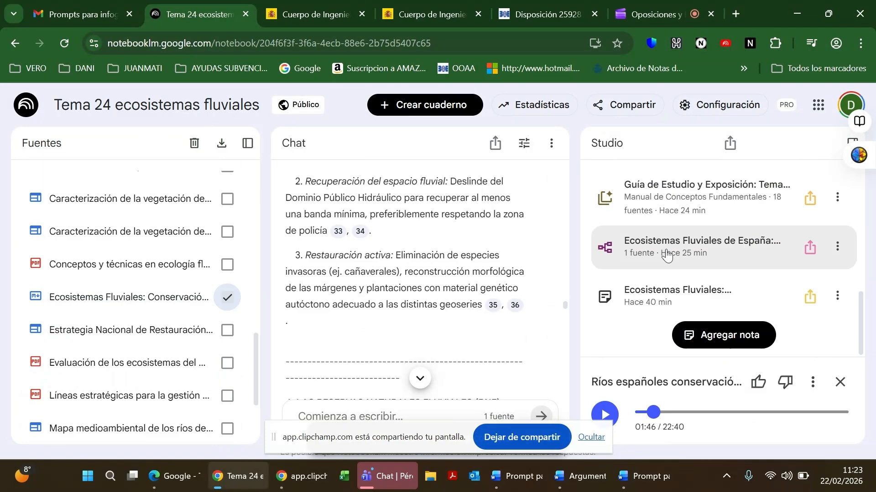
left_click(674, 245)
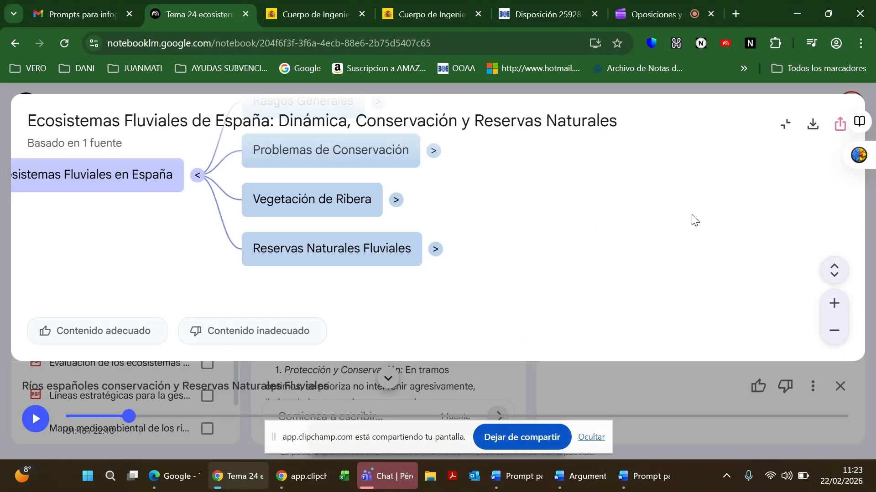
Resize and reposition the mind map to view the central topic and its four main branches.
scroll(616, 216, "up", 1)
scroll(441, 236, "down", 1)
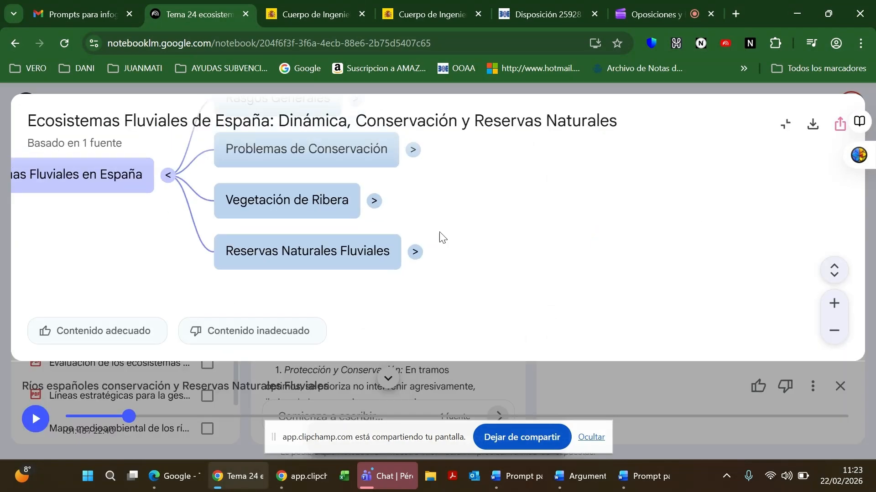
scroll(440, 236, "down", 1)
left_click(822, 327)
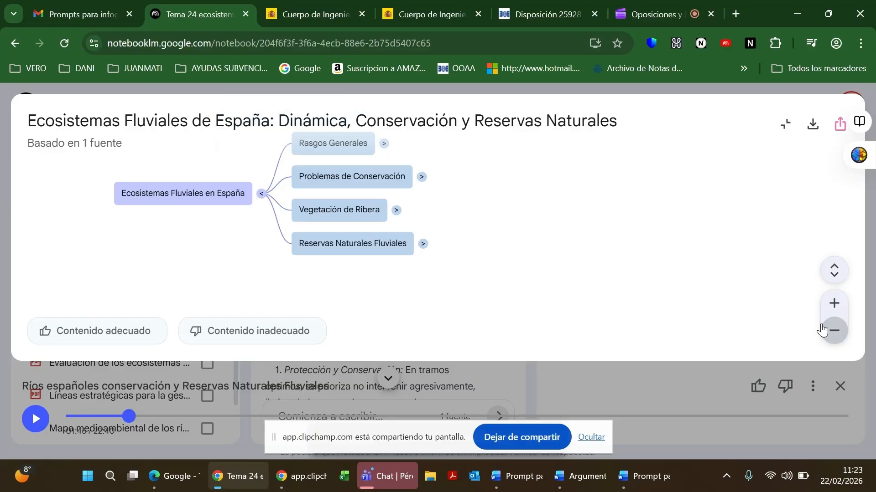
left_click(822, 329)
left_click_drag(575, 249, 609, 230)
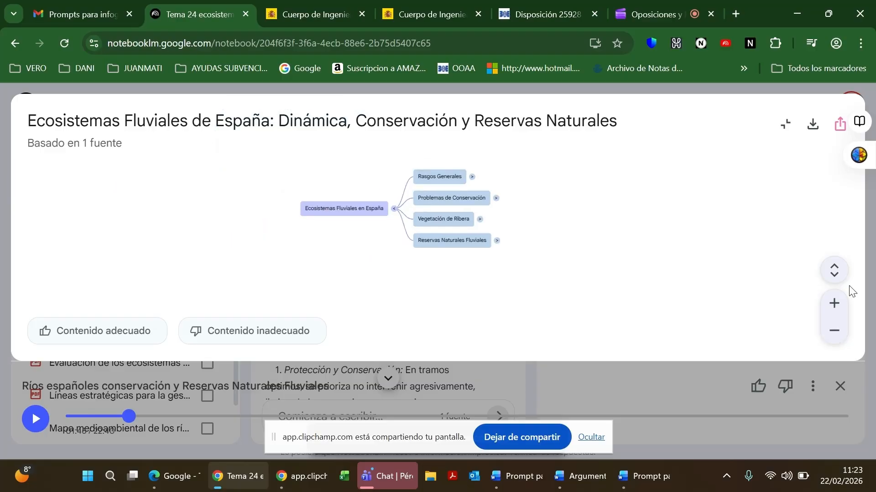
left_click_drag(725, 279, 672, 278)
left_click(834, 305)
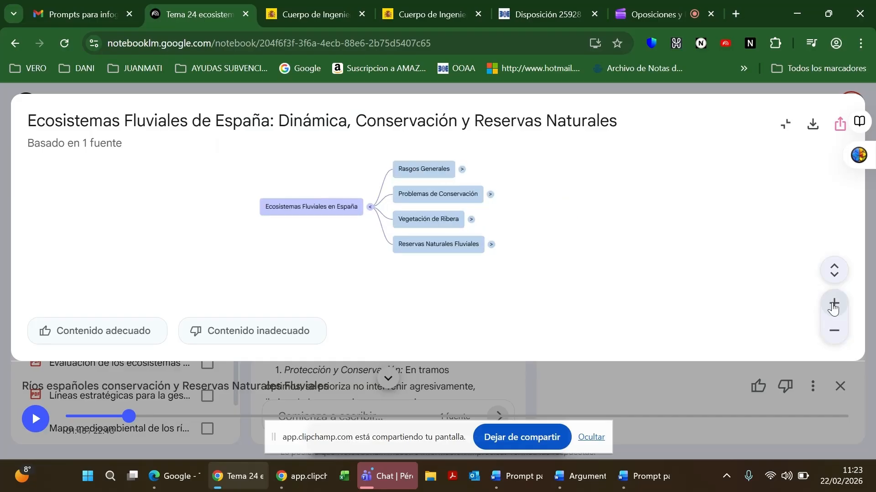
left_click(842, 306)
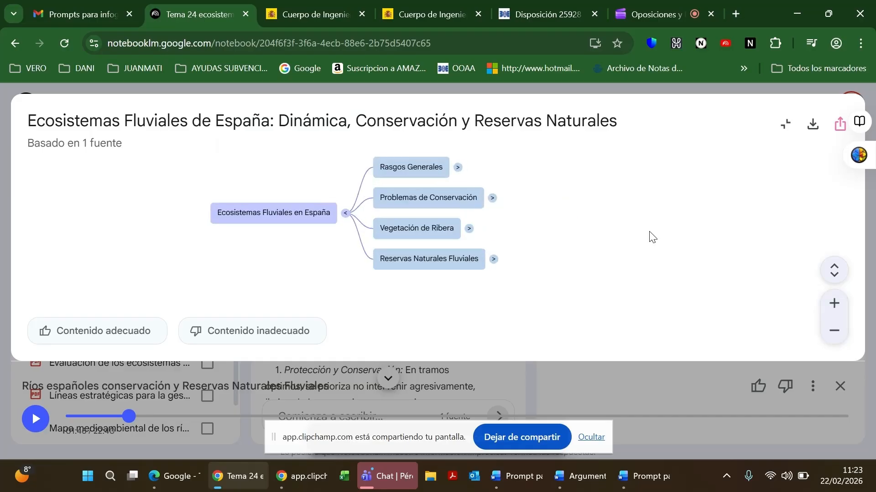
left_click_drag(650, 236, 588, 244)
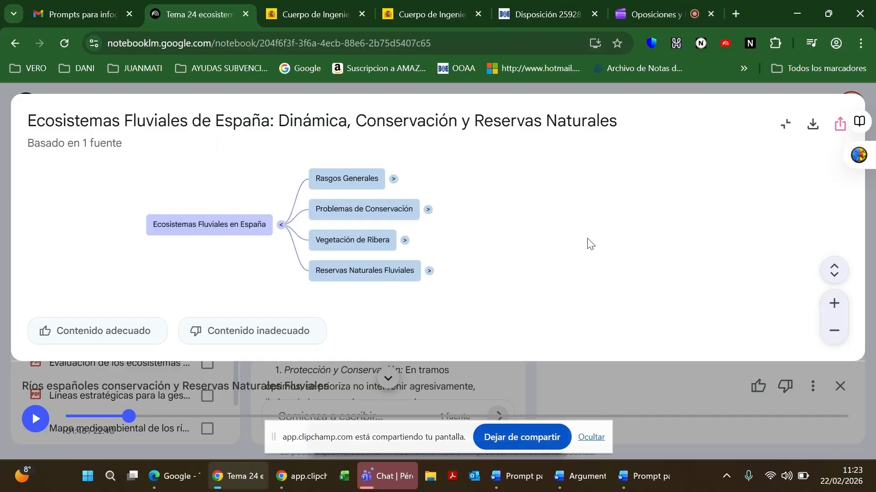
Expand the Rasgos Generales branch with its Sistemas Dinámicos, Variabilidad Hidrológica and Biota Fluvial sub-branches.
left_click(394, 180)
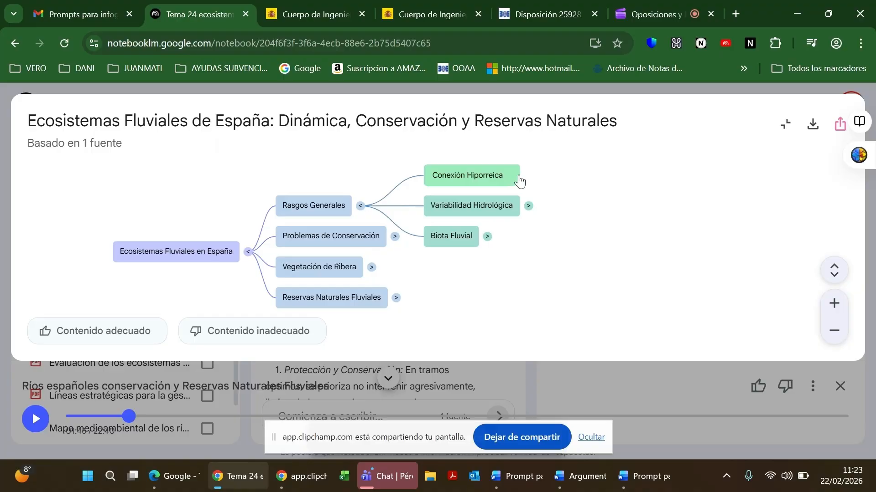
left_click(515, 174)
right_click(412, 150)
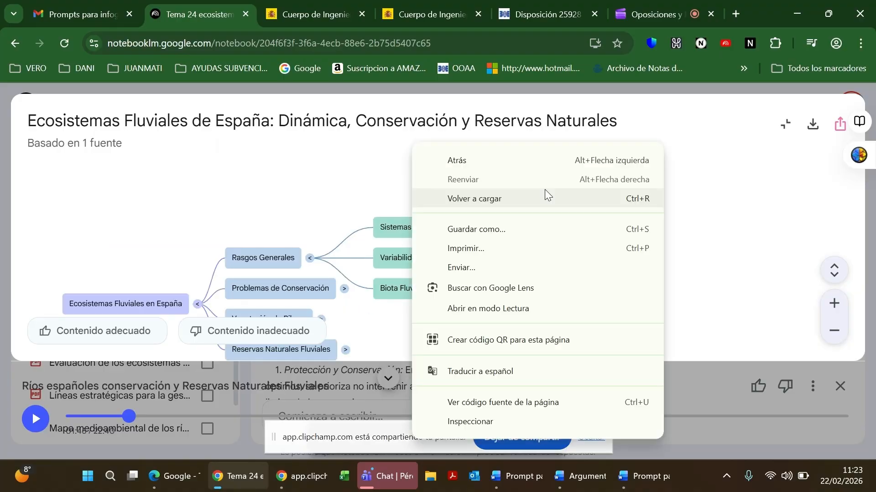
left_click(349, 200)
left_click_drag(348, 200, 431, 179)
scroll(432, 179, "up", 3)
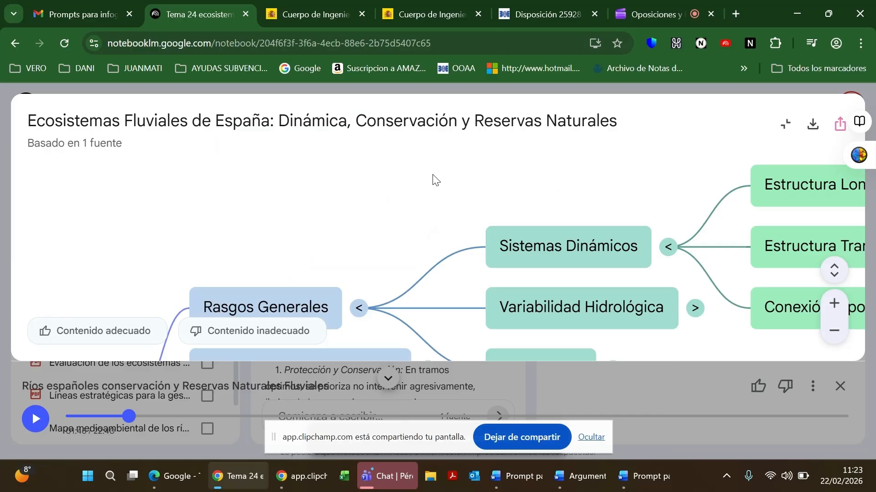
left_click(833, 331)
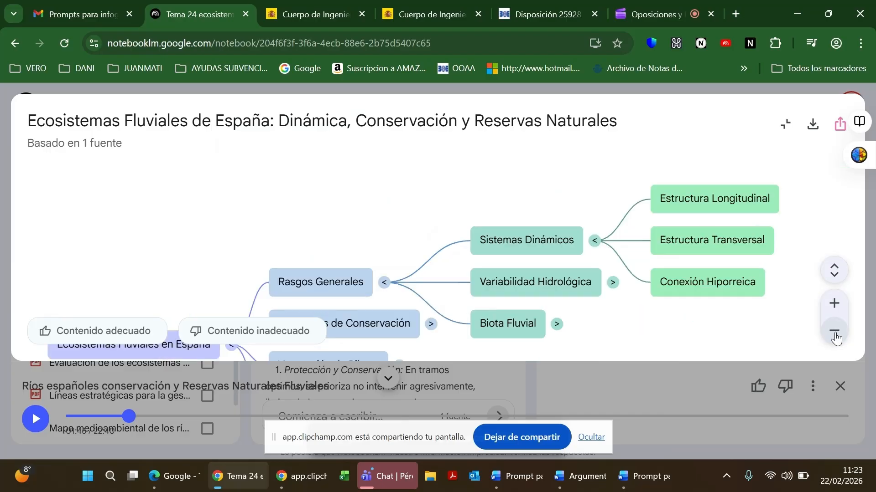
left_click_drag(679, 341, 594, 251)
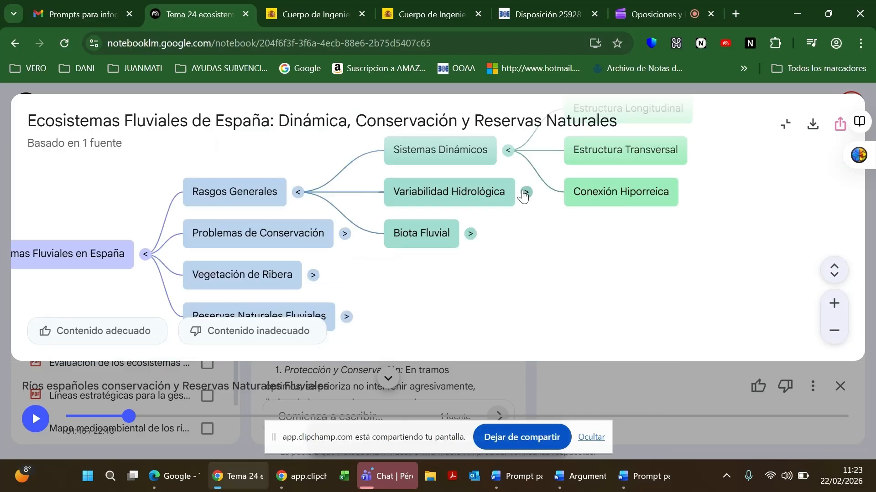
left_click(526, 193)
left_click(427, 271)
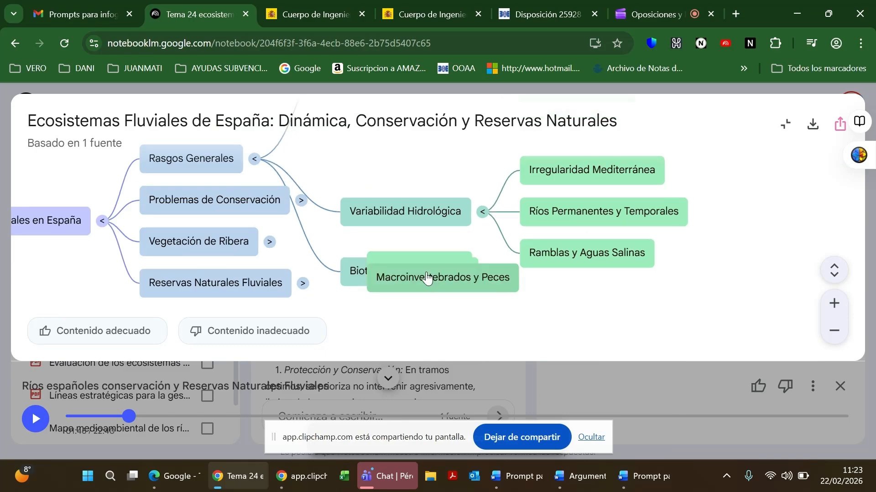
Expand Problemas de Conservación with its Alteraciones Hidrológicas, Alteración Morfológica, Contaminación and Amenazas Biológicas sub-branches.
left_click_drag(323, 174, 280, 378)
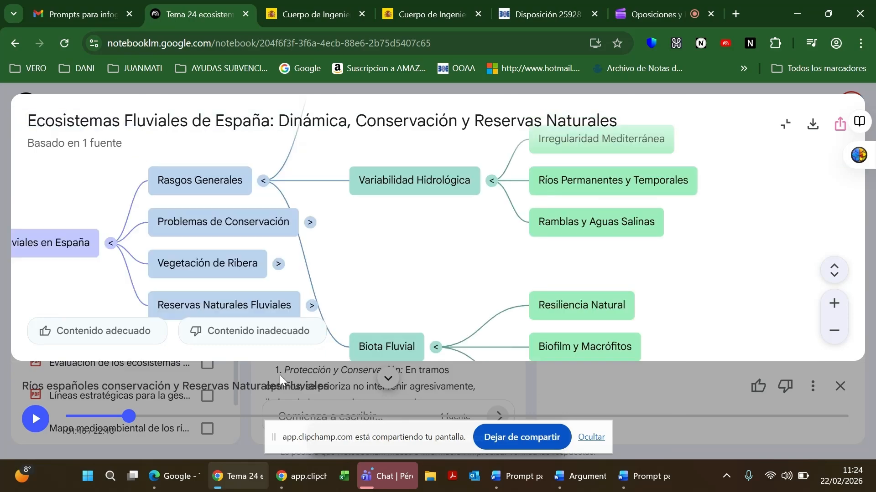
left_click(312, 224)
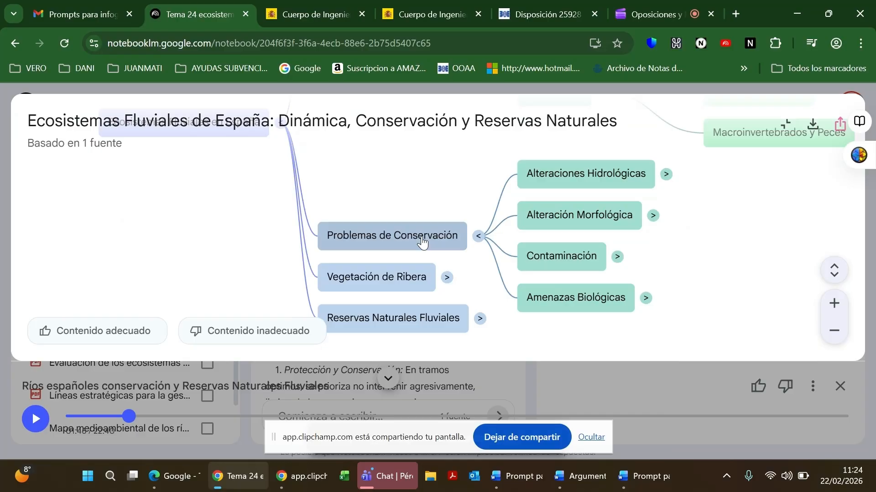
left_click(679, 165)
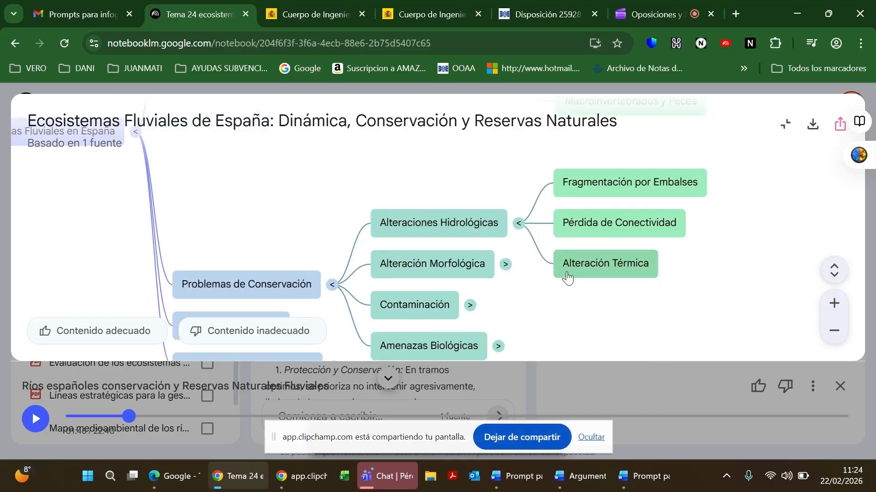
left_click(471, 271)
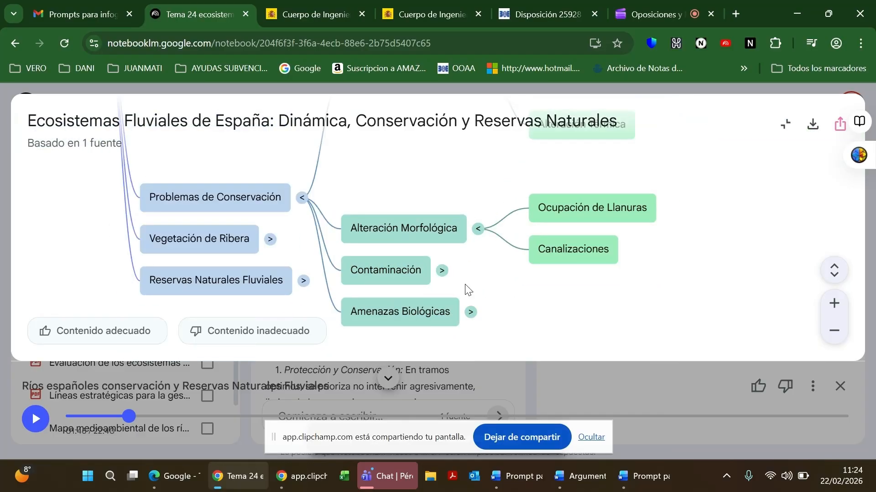
scroll(465, 285, "down", 2)
left_click(442, 199)
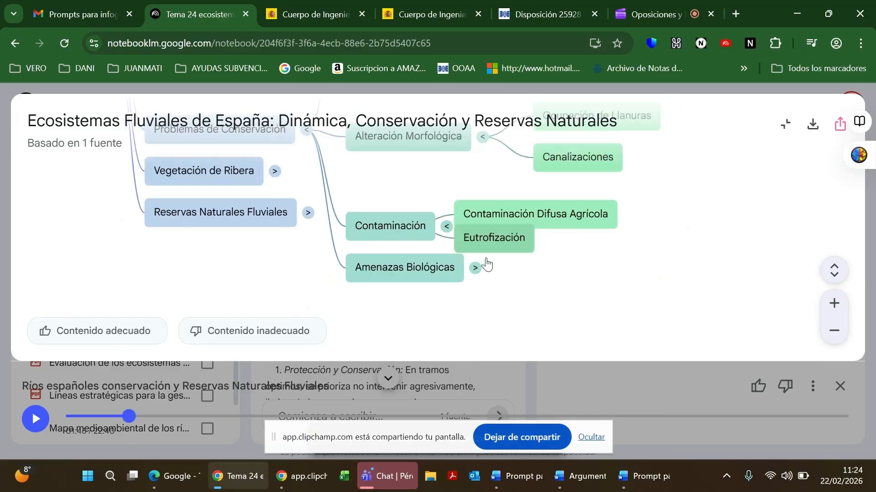
left_click(489, 269)
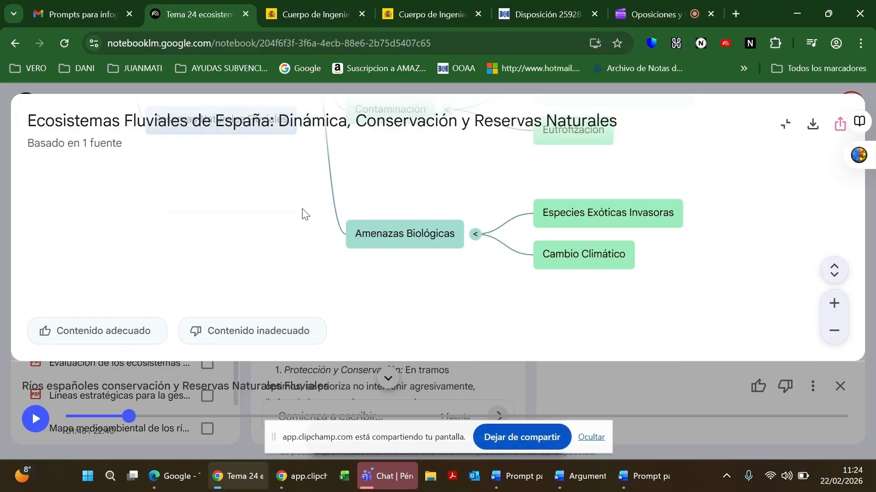
Expand the Vegetación de Ribera branch with its Caracterización and Recuperación sub-branches.
left_click_drag(302, 215, 277, 318)
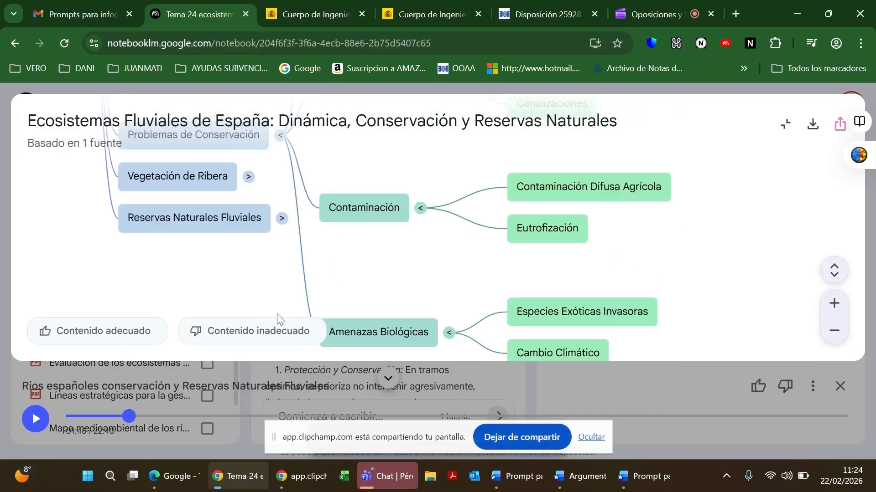
left_click(249, 178)
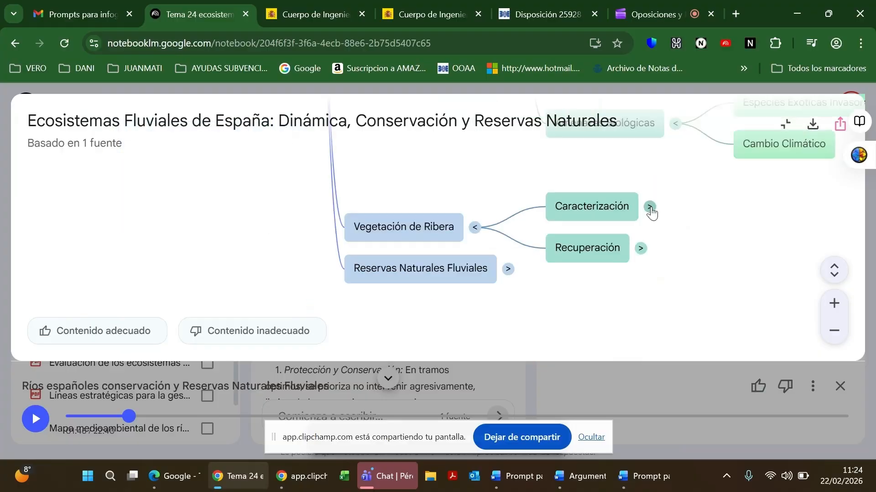
left_click(649, 209)
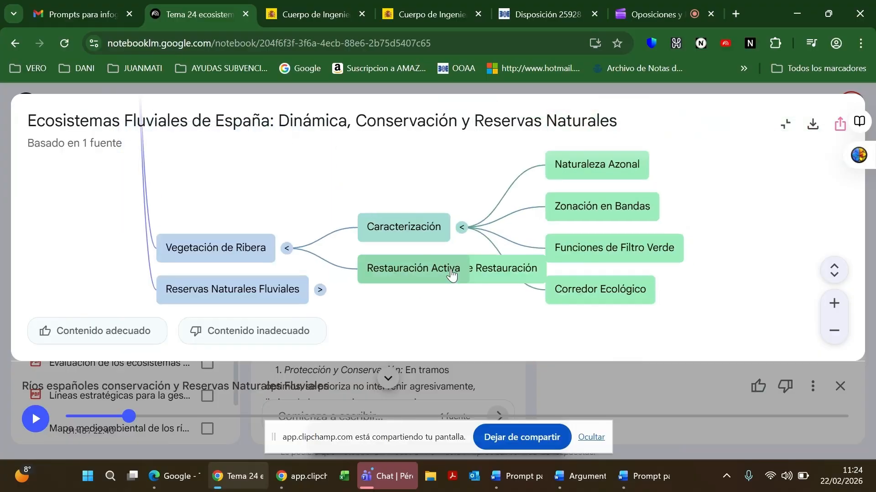
Expand the Reservas Naturales Fluviales branch with its Definición, Requisitos, Gestión and Valor Estratégico sub-branches.
left_click(325, 176)
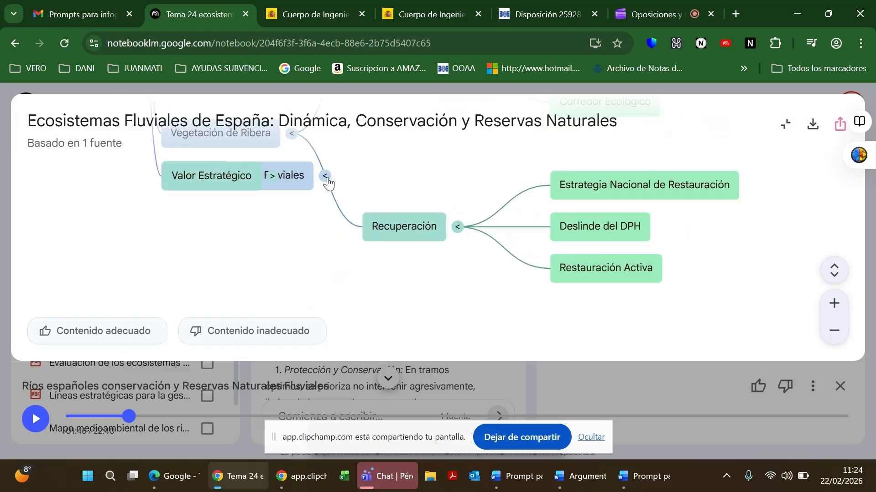
left_click(606, 165)
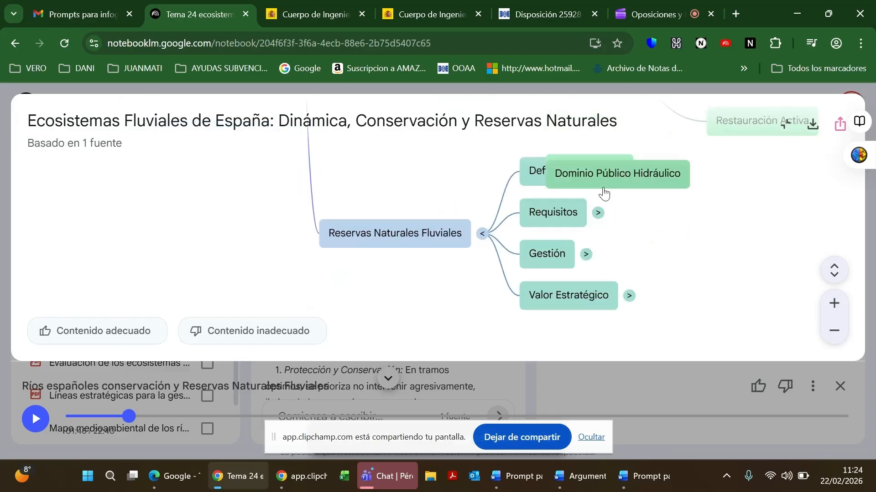
left_click(450, 270)
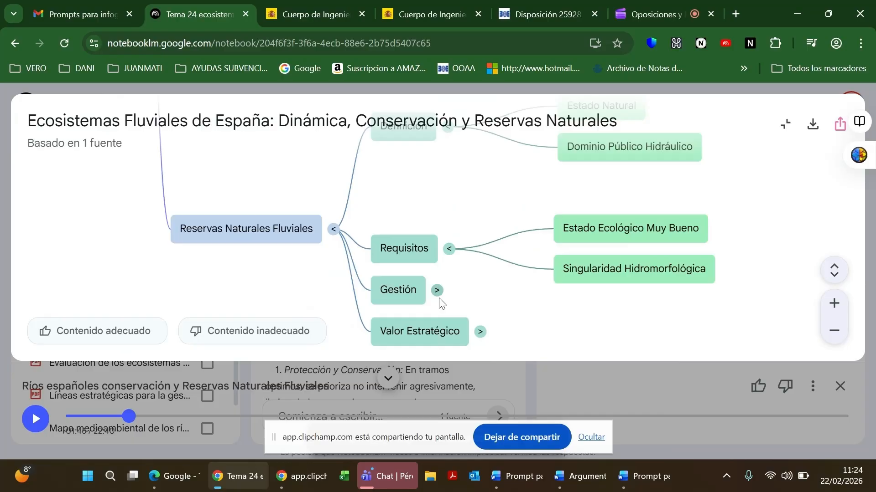
left_click(437, 291)
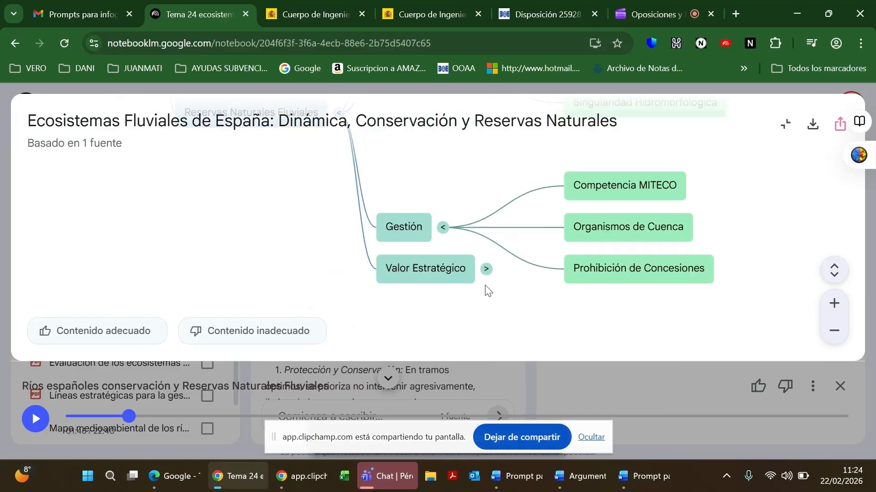
left_click(486, 269)
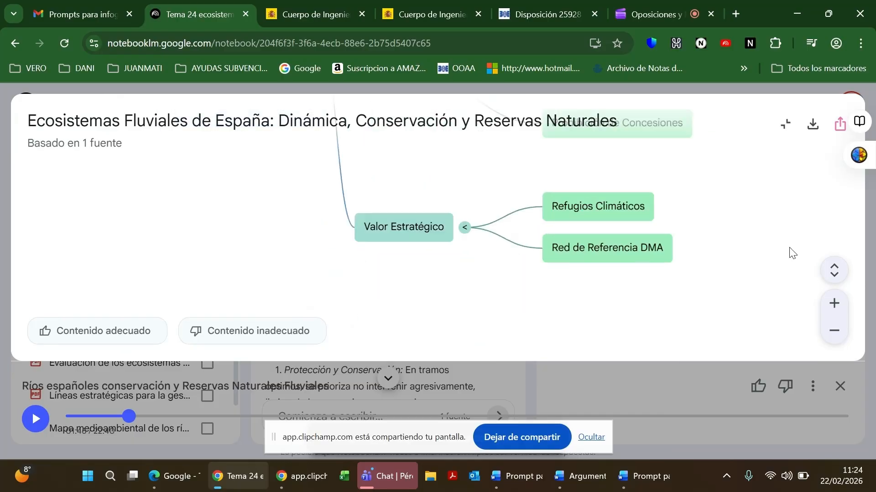
left_click(833, 333)
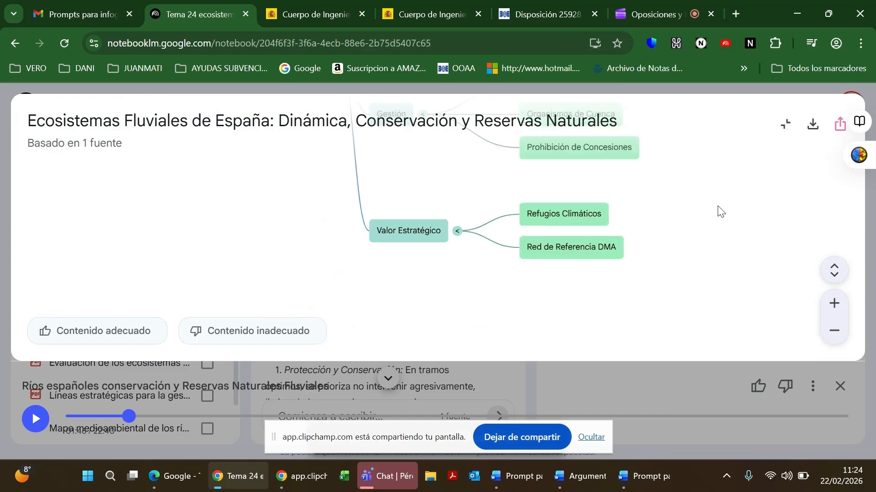
left_click_drag(719, 211, 626, 378)
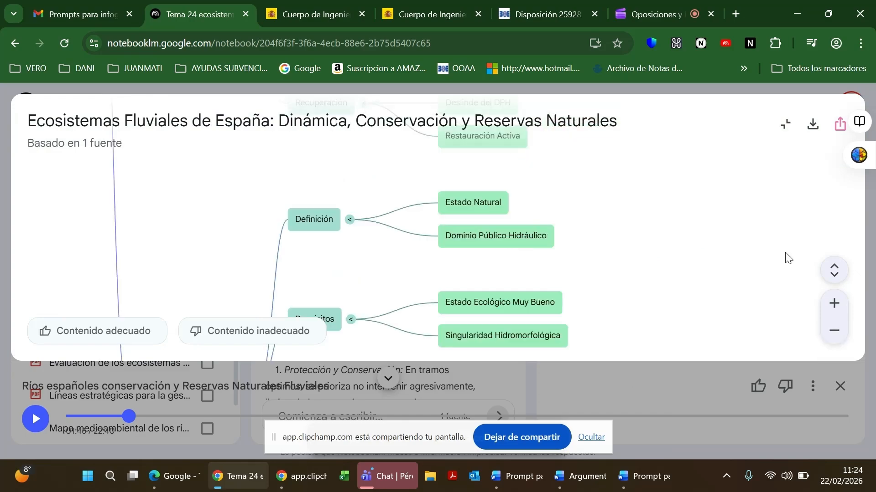
Examine the whole expanded mind map of Spanish river ecosystems, from its root node to the outermost branches.
left_click_drag(649, 197, 676, 327)
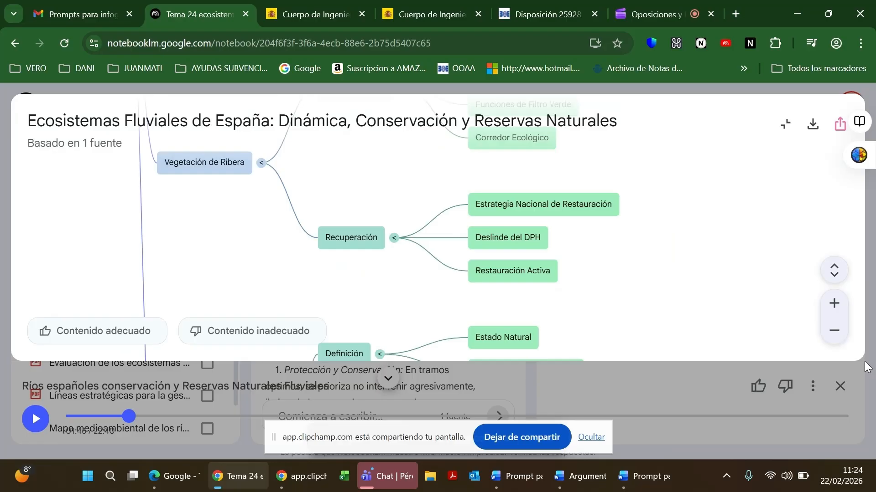
left_click(834, 330)
left_click(838, 330)
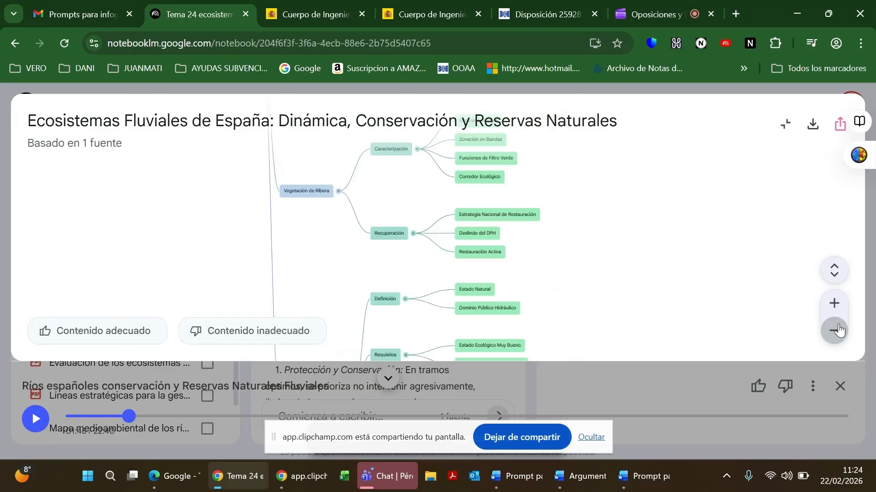
left_click(838, 330)
left_click(838, 331)
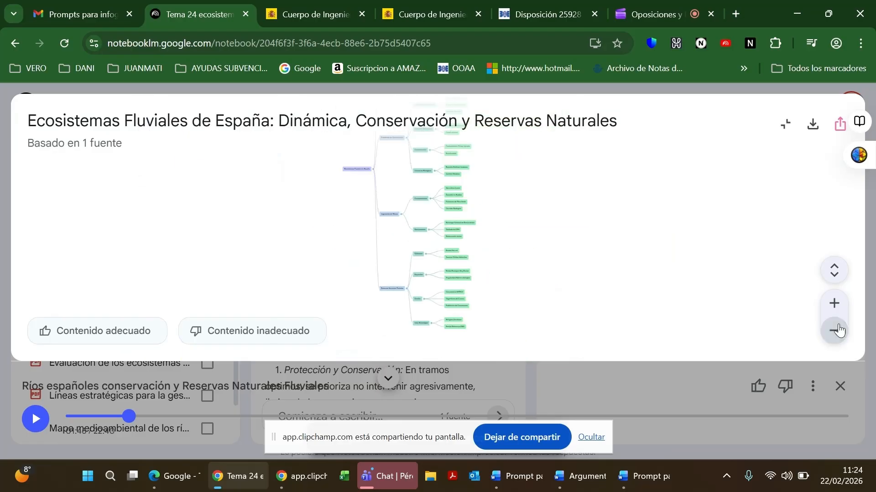
left_click(838, 330)
left_click_drag(605, 299, 602, 331)
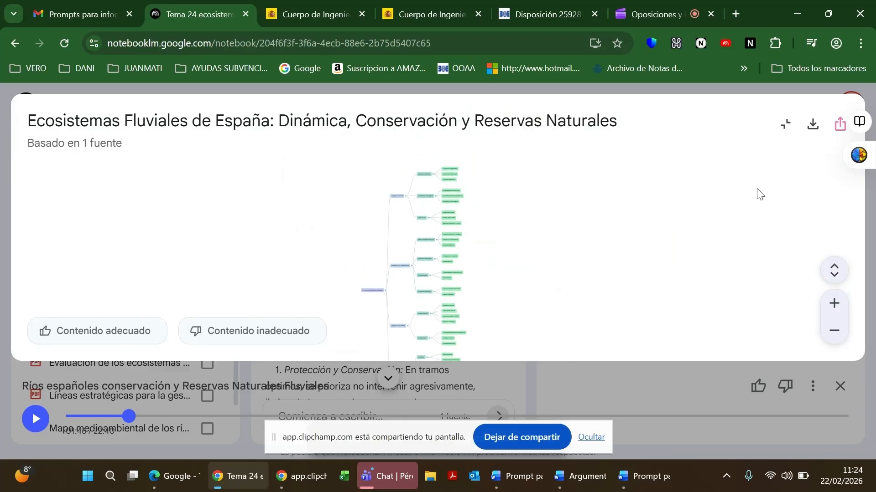
Download the mind map as an image and copy the picture from the opened file NotebookLM Mind Map (1).png.
left_click(813, 126)
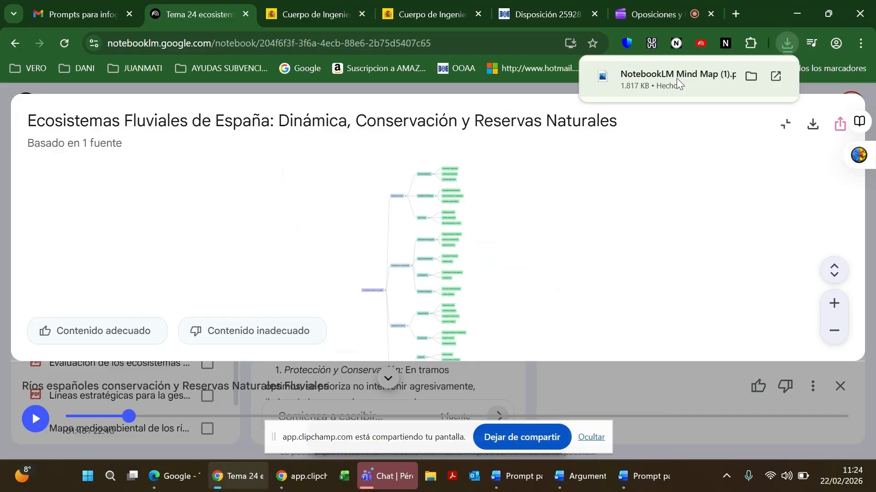
left_click(674, 77)
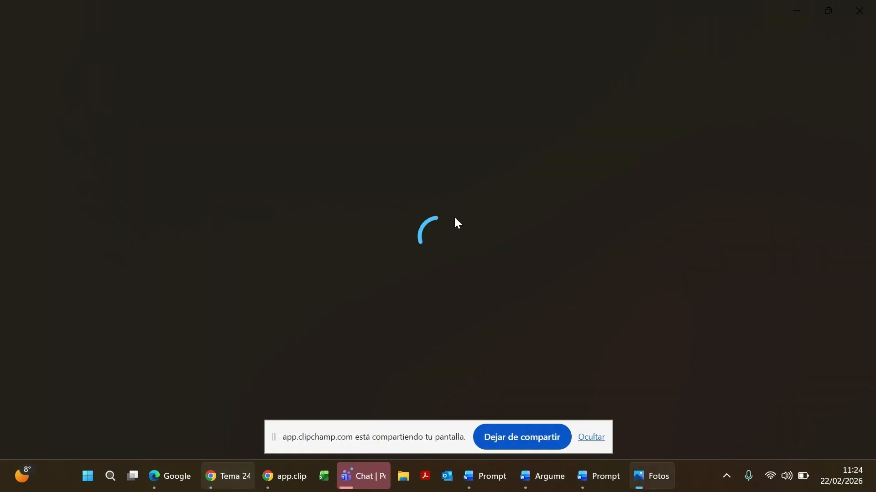
right_click(543, 201)
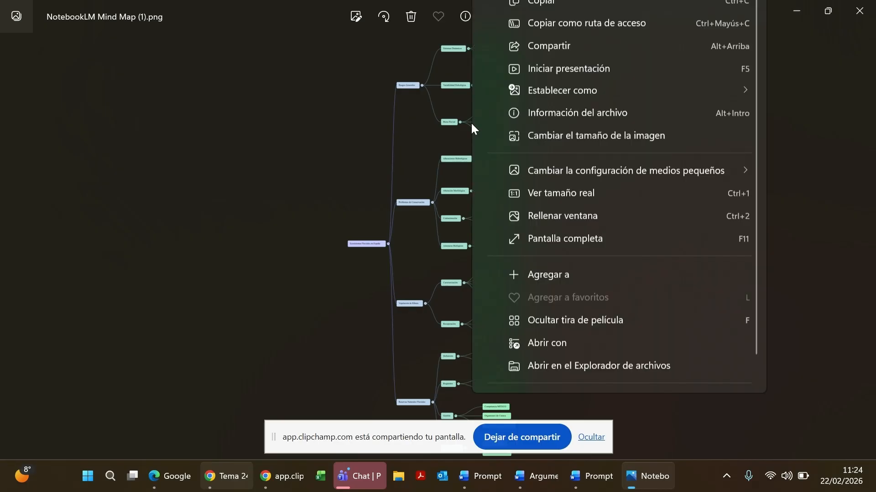
left_click(532, 67)
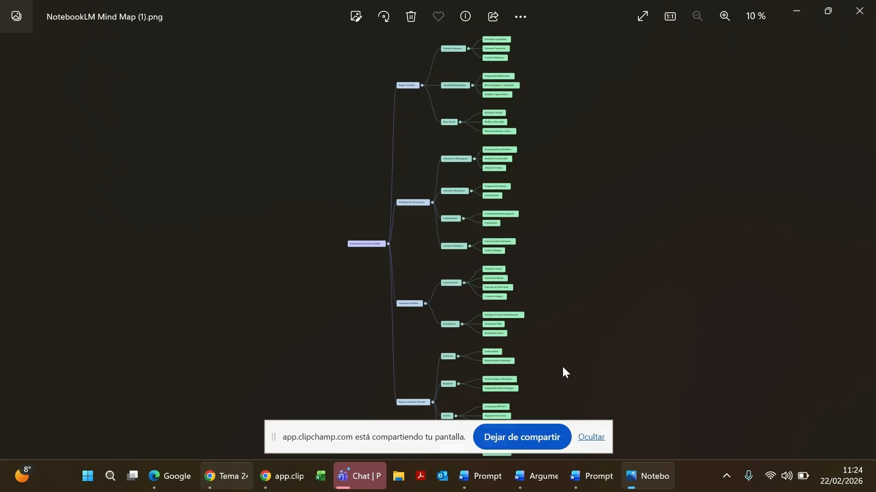
Switch to the Word document Prompt para inicio.docx and paste the mind map image after the Narrativo presentation-style paragraph at the end.
mouse_move(564, 490)
left_click(601, 490)
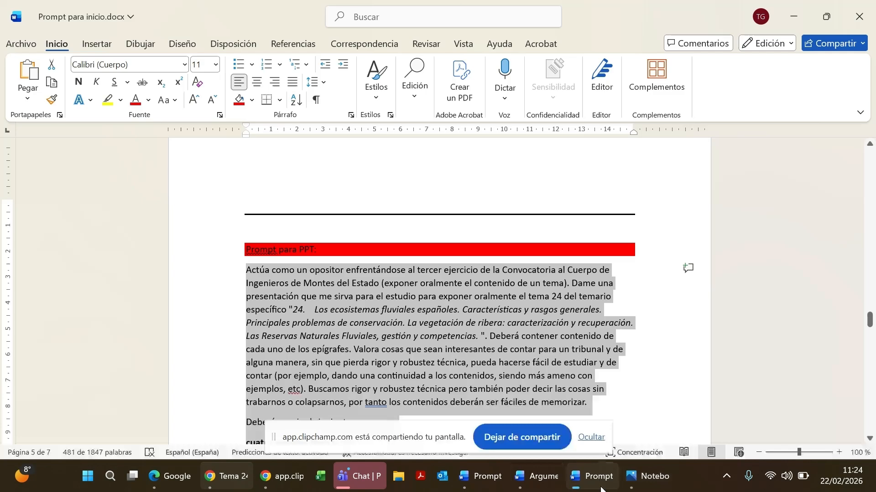
scroll(627, 343, "down", 10)
scroll(628, 342, "down", 10)
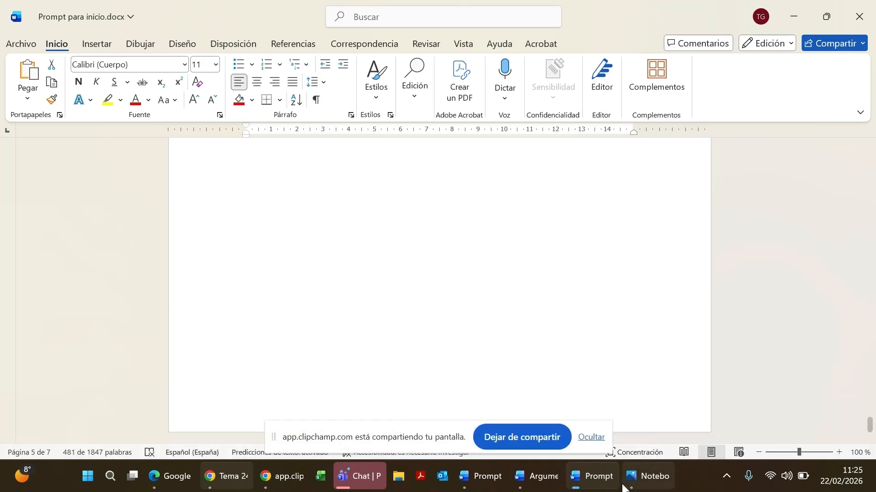
scroll(310, 266, "up", 3)
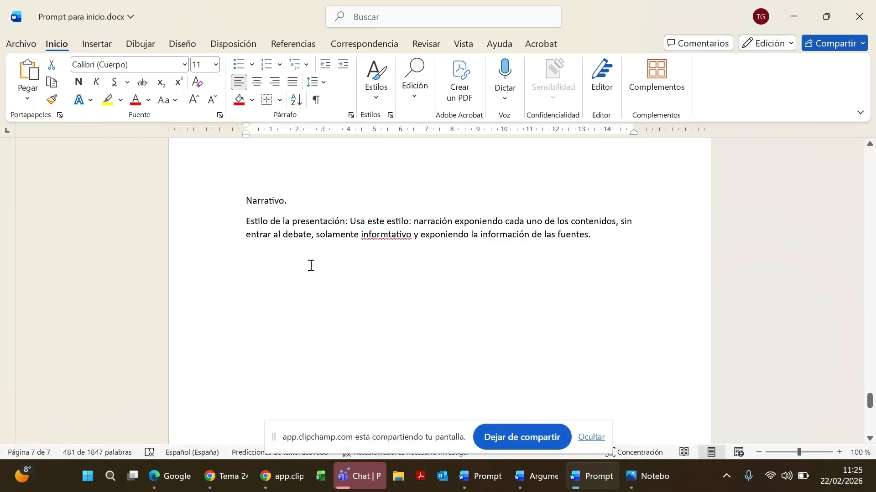
left_click(310, 265)
left_click(600, 232)
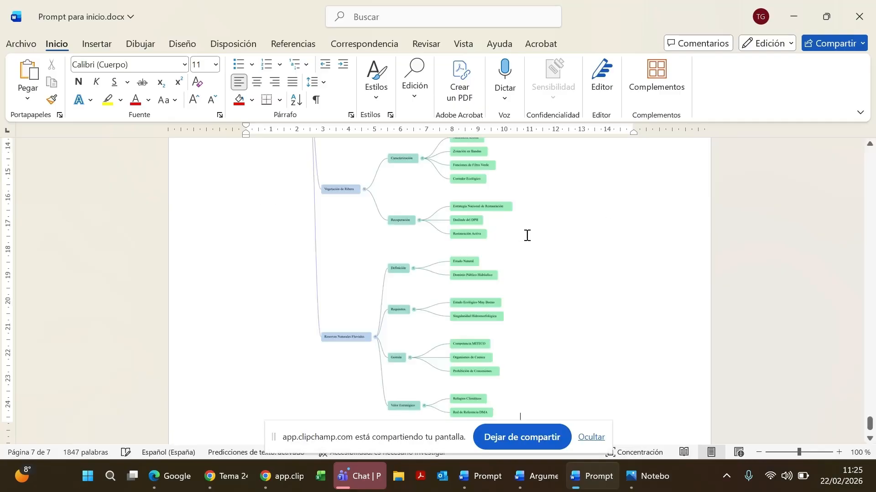
scroll(527, 236, "up", 8)
scroll(526, 235, "up", 3)
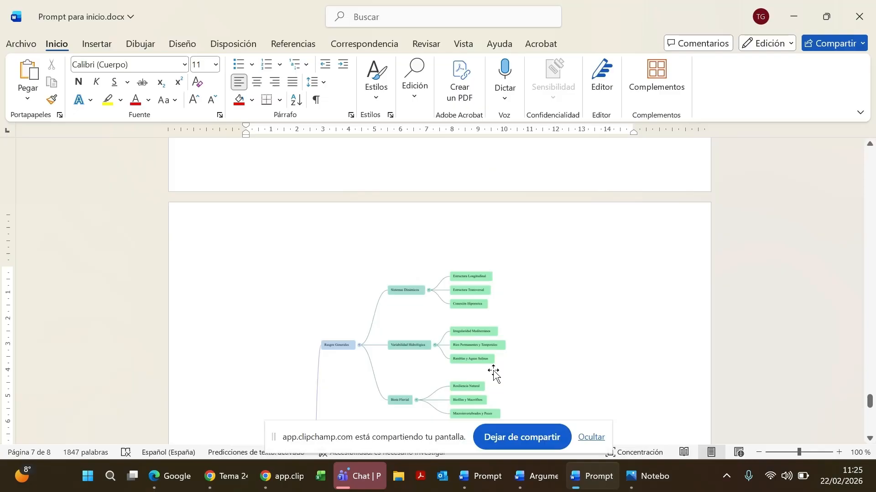
Switch back to the NotebookLM notebook in Chrome, leave the mind map's full-size view and return to the Studio overview.
left_click(287, 481)
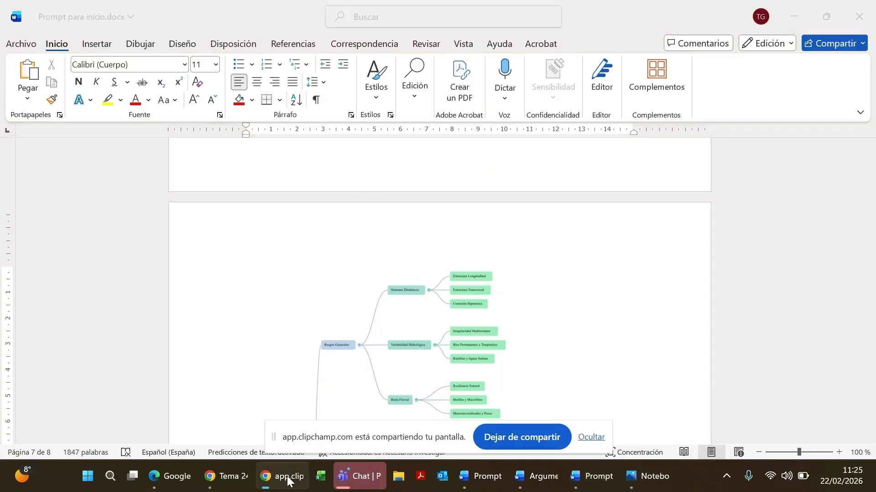
mouse_move(250, 485)
left_click(223, 438)
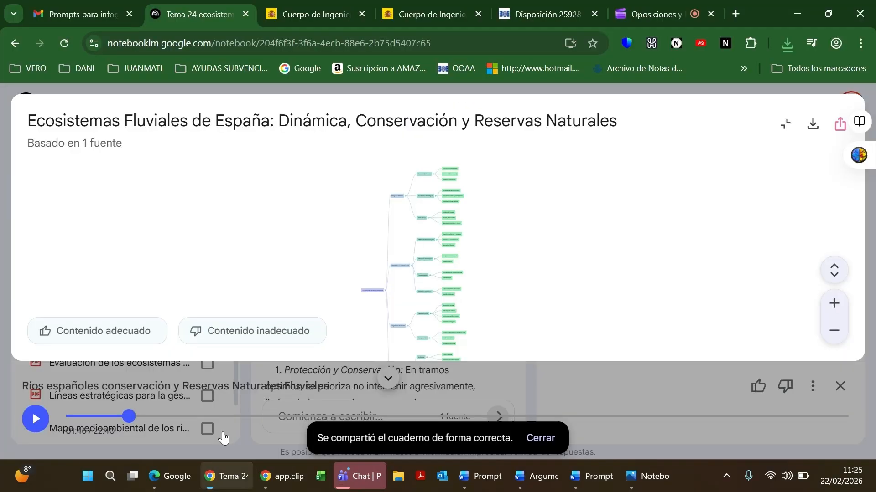
left_click(787, 126)
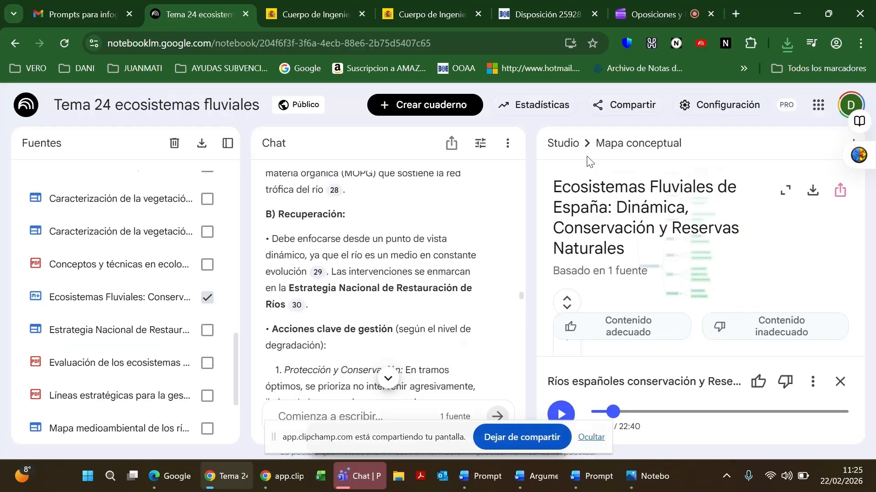
left_click(564, 144)
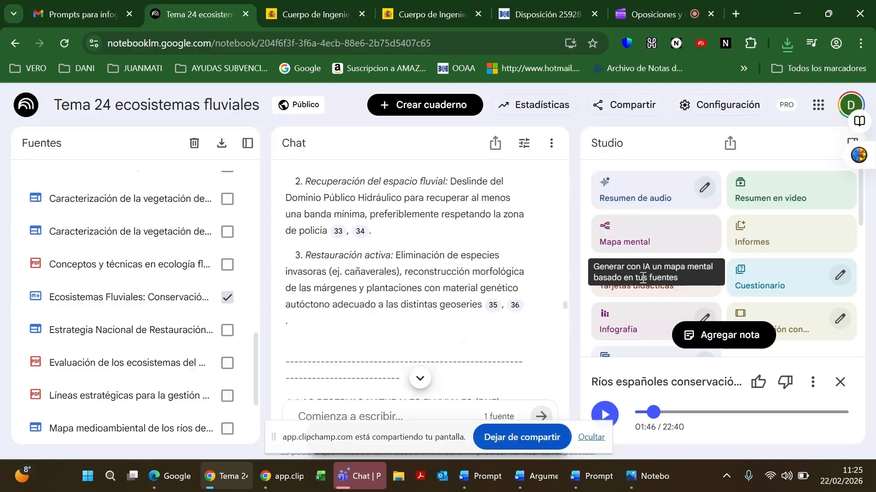
Review the generated materials in the Studio list and the riparian vegetation section of the chat answer.
scroll(800, 253, "down", 3)
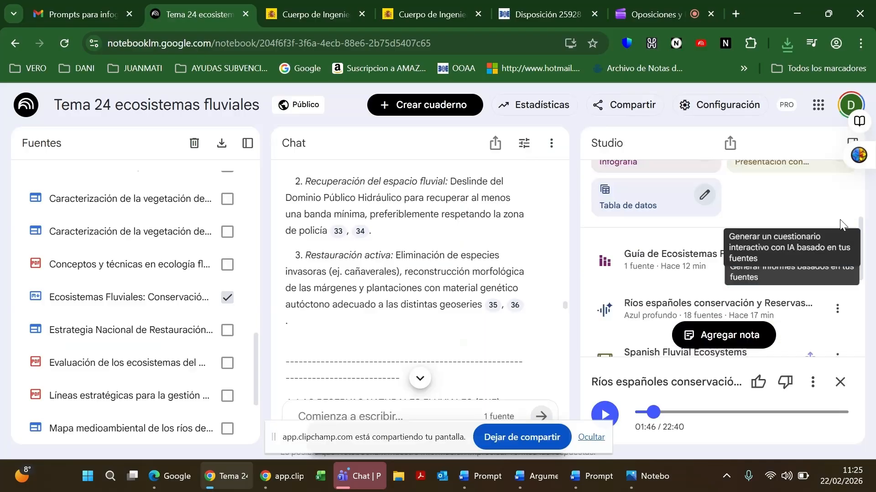
scroll(839, 220, "down", 3)
scroll(711, 253, "up", 1)
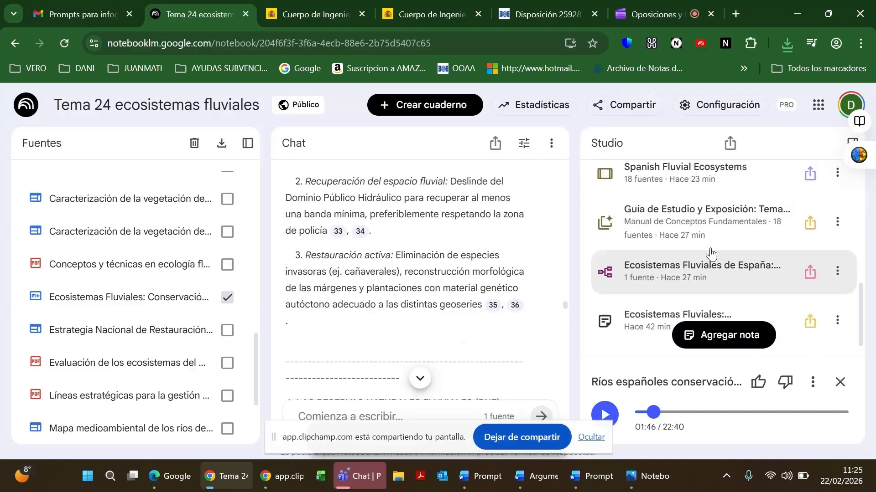
scroll(698, 244, "up", 1)
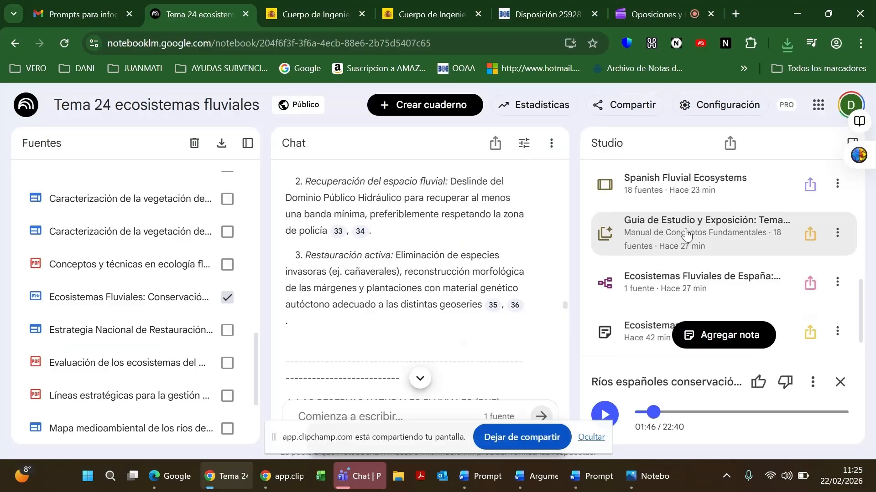
scroll(684, 246, "up", 1)
scroll(682, 254, "up", 2)
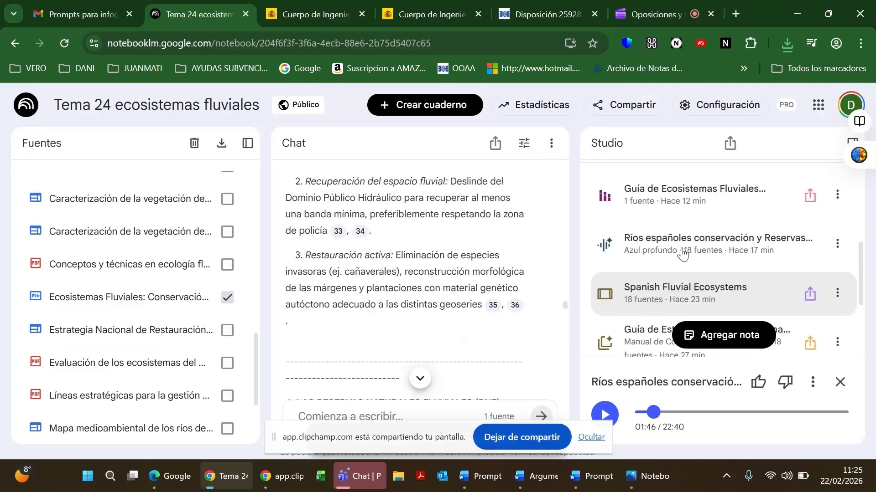
scroll(682, 254, "down", 1)
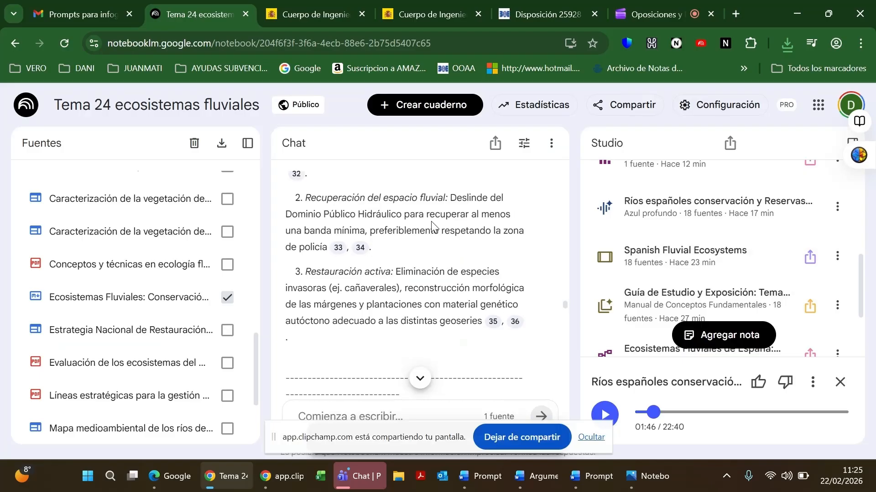
scroll(431, 221, "up", 6)
scroll(432, 223, "up", 5)
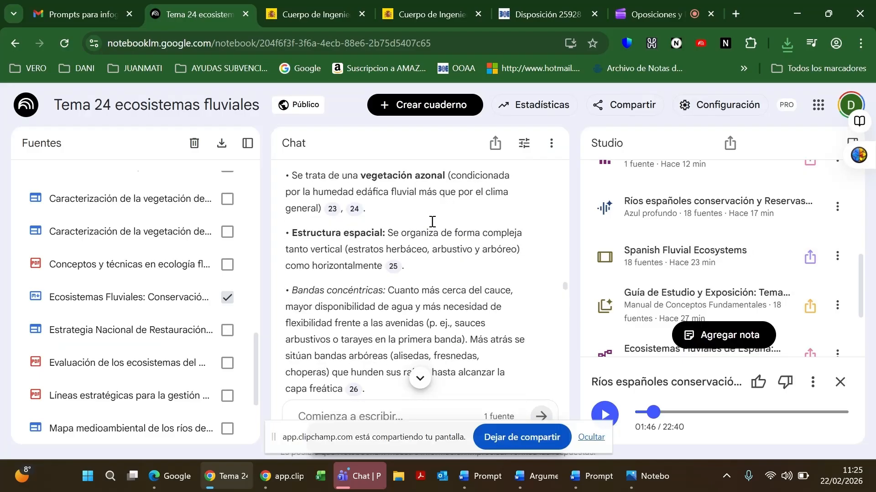
scroll(432, 222, "down", 1)
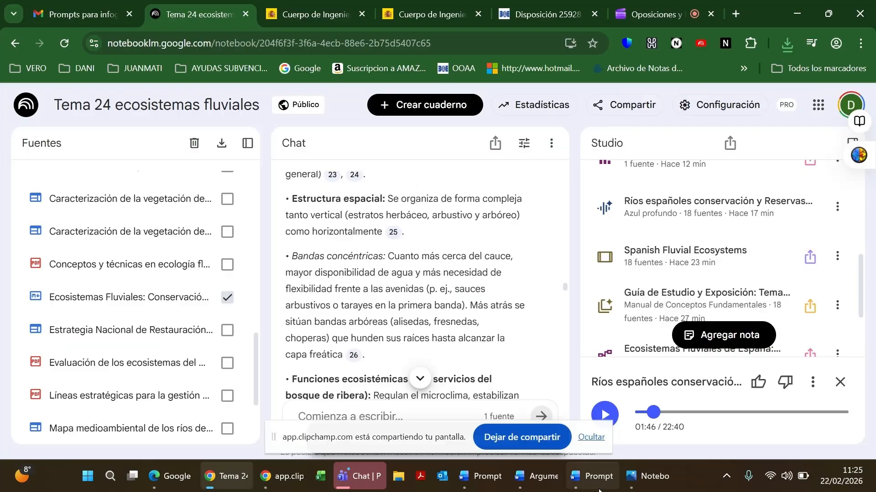
Switch to the Word document, find the section "Prompt para PPT:" and highlight its opening instruction paragraph for reading.
left_click(593, 477)
scroll(488, 301, "up", 15)
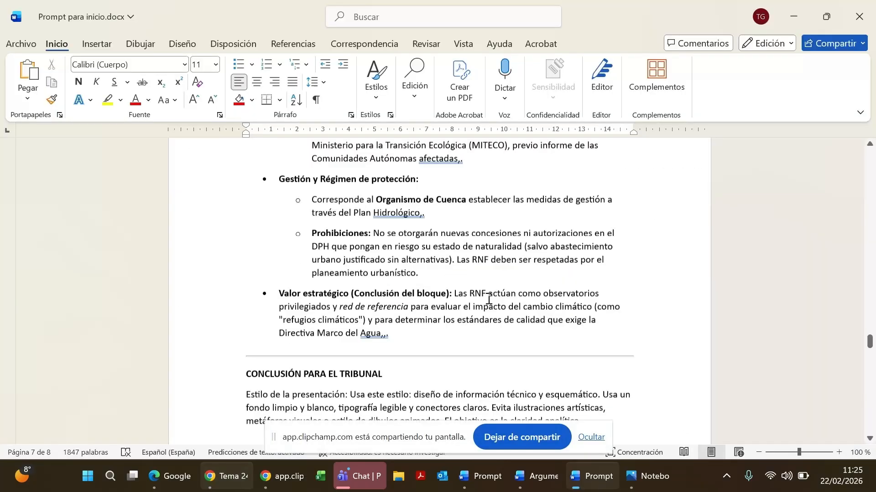
scroll(489, 300, "up", 5)
scroll(488, 299, "up", 10)
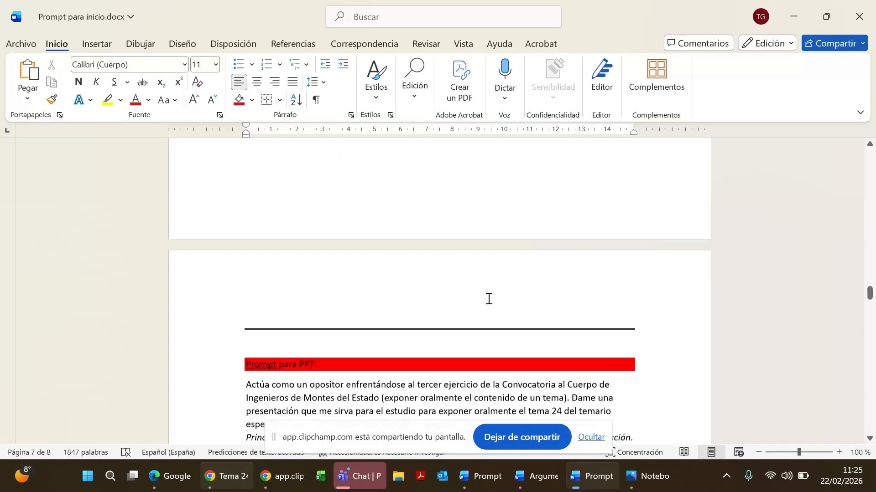
scroll(488, 299, "down", 5)
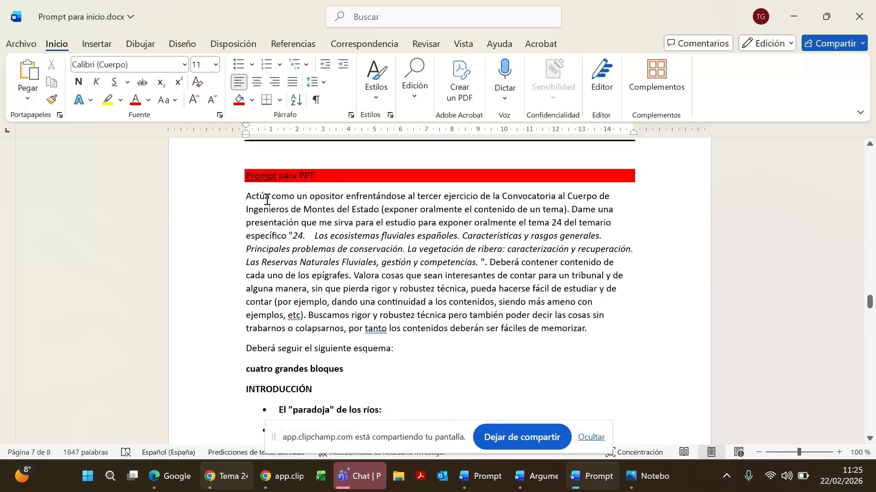
left_click_drag(248, 198, 587, 328)
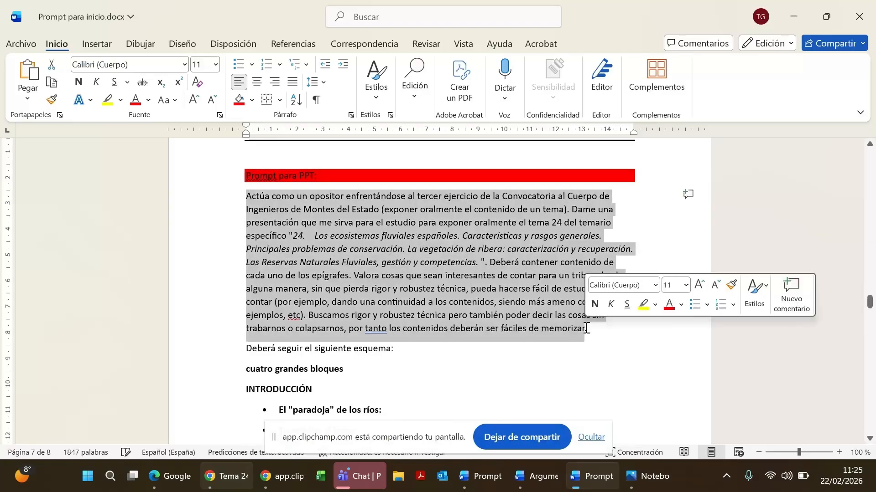
left_click(369, 262)
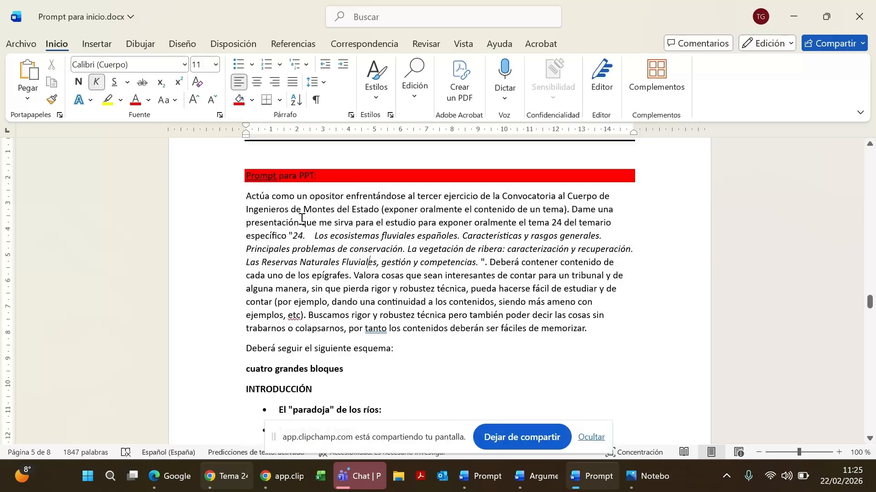
Read through the PPT prompt's required outline, from "cuatro grandes bloques" and INTRODUCCIÓN to block 1 on Spanish river ecosystems.
scroll(418, 289, "down", 1)
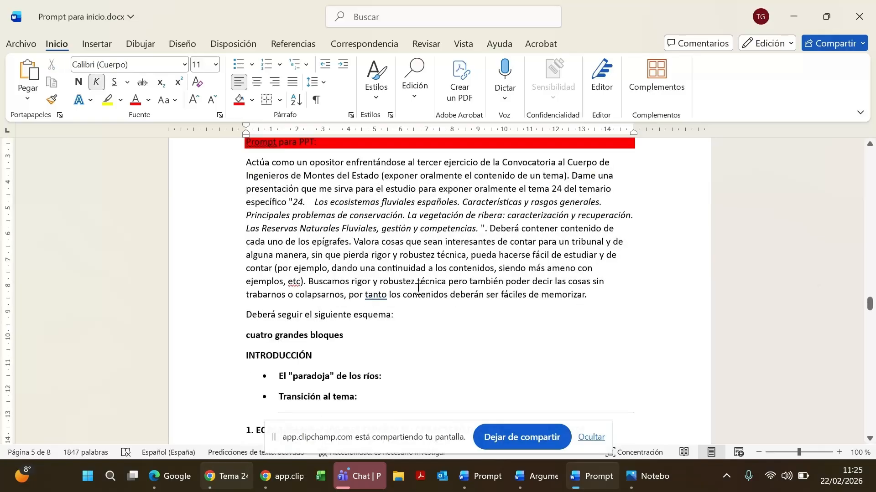
scroll(418, 288, "down", 1)
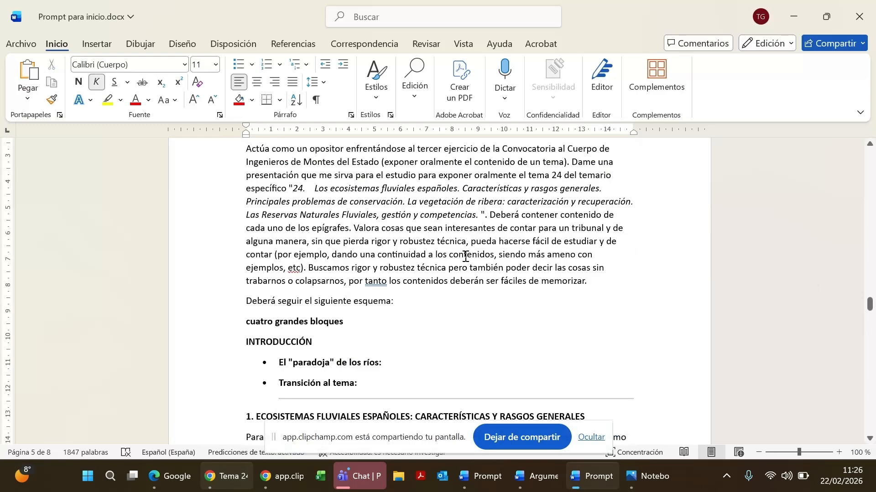
scroll(411, 251, "down", 1)
scroll(370, 243, "down", 4)
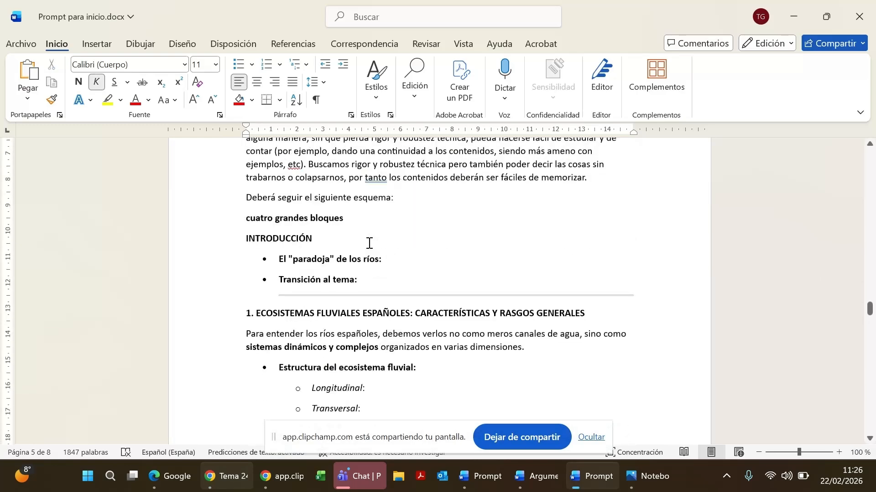
scroll(369, 243, "up", 2)
scroll(370, 241, "down", 2)
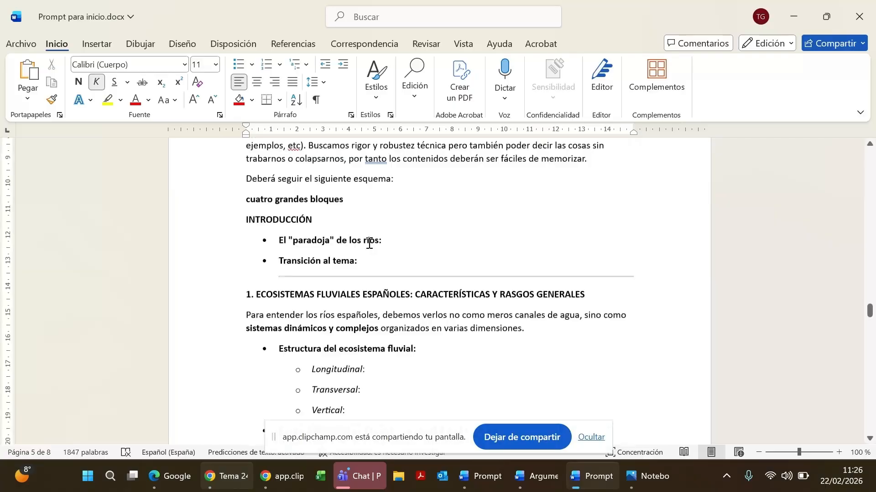
scroll(248, 163, "down", 1)
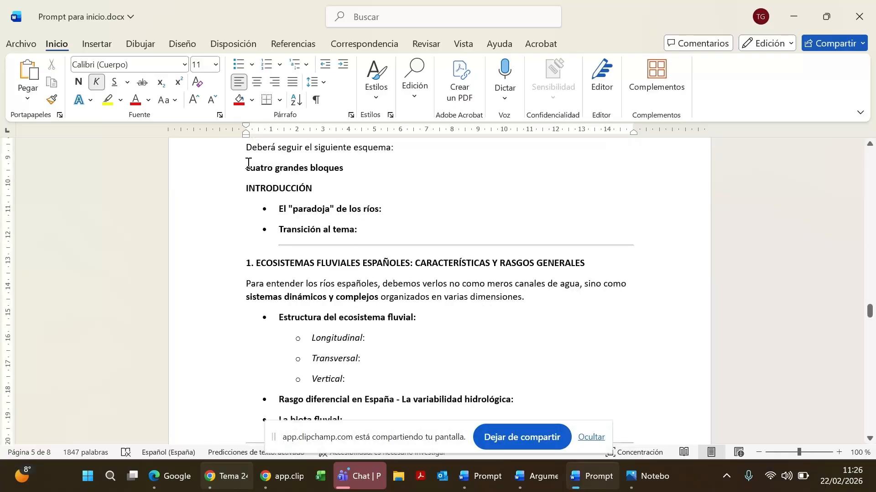
left_click(395, 214)
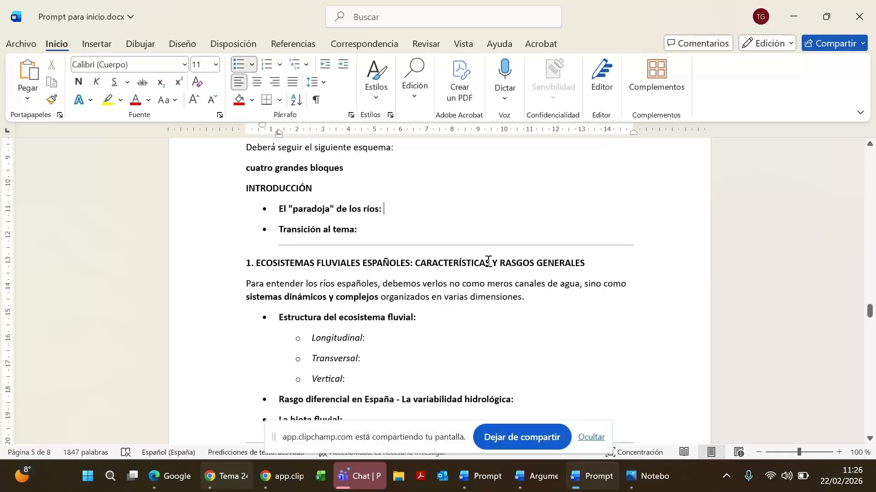
Go back to the generated exposition text under "Generado:" and review its opening, the four-block summary and the INTRODUCCIÓN.
scroll(489, 262, "up", 20)
scroll(489, 262, "up", 6)
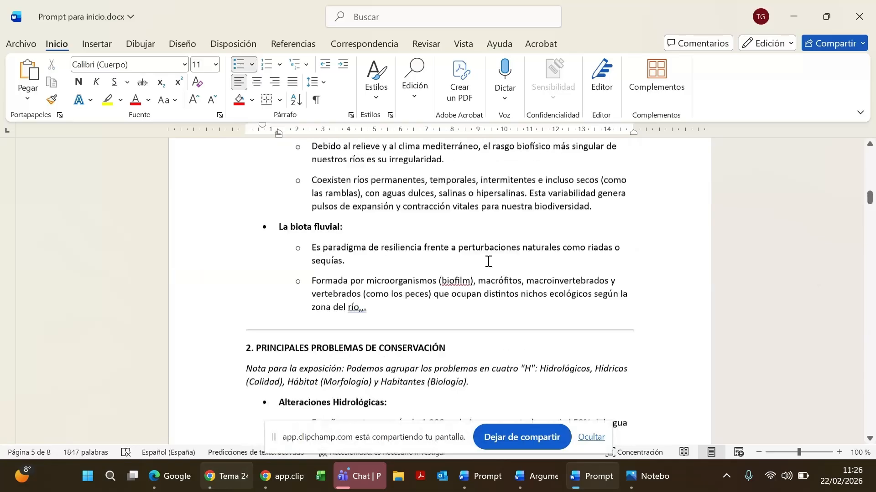
scroll(488, 262, "up", 6)
scroll(489, 262, "up", 7)
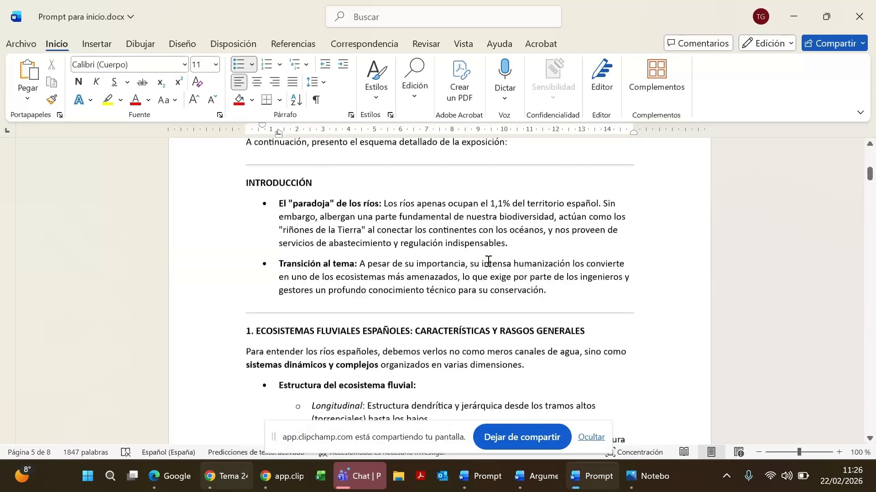
scroll(488, 261, "down", 3)
scroll(487, 261, "up", 8)
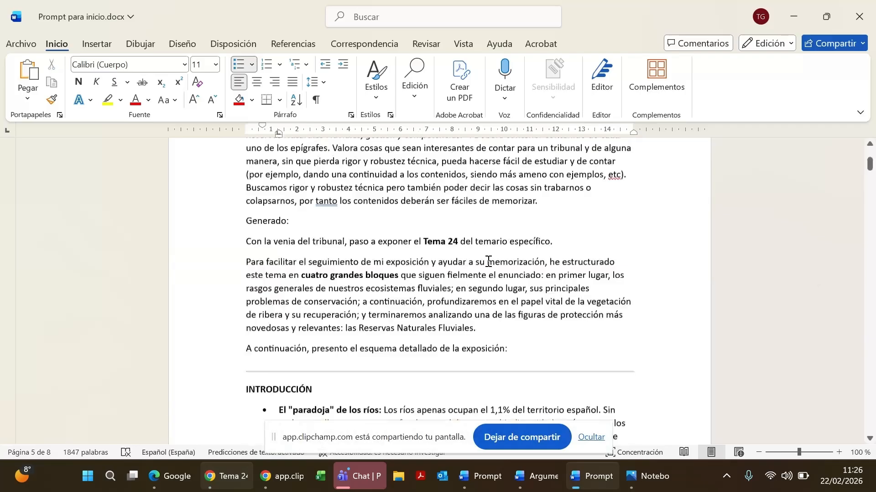
Read through the developed content of block 1 on Spanish river ecosystems and block 2 on the main conservation problems.
scroll(489, 262, "down", 8)
scroll(488, 262, "down", 1)
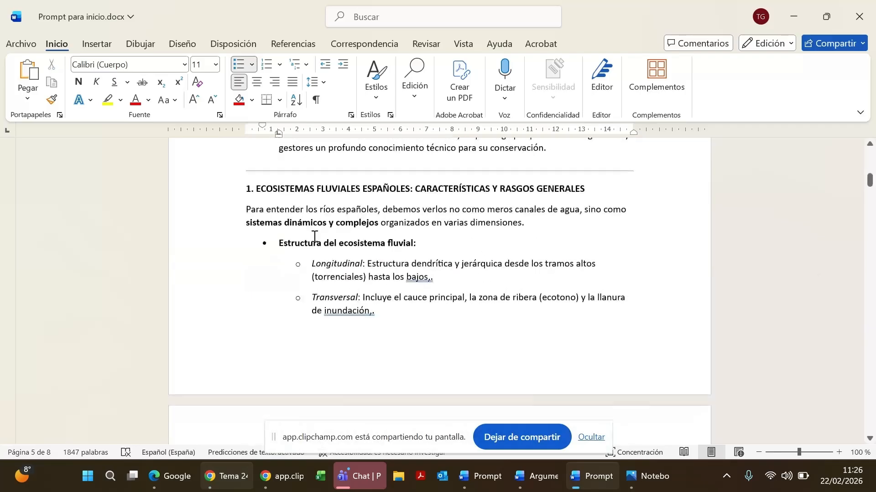
scroll(385, 256, "down", 4)
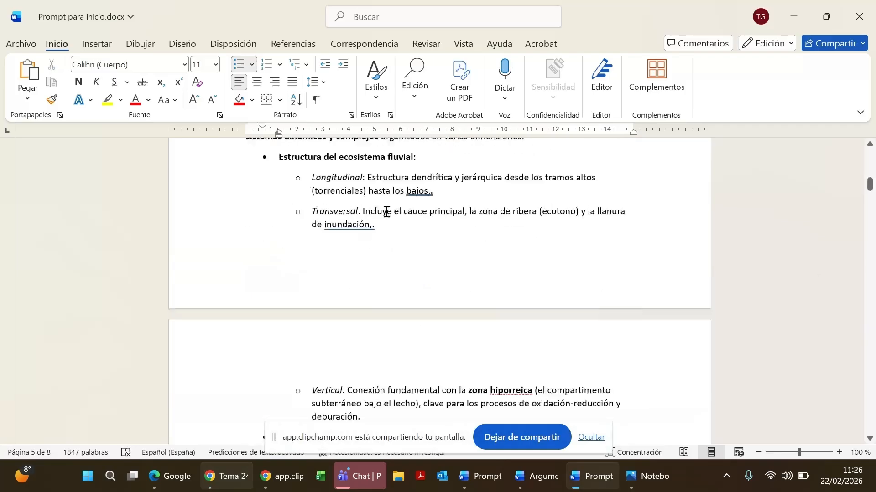
scroll(386, 219, "down", 2)
scroll(386, 273, "down", 2)
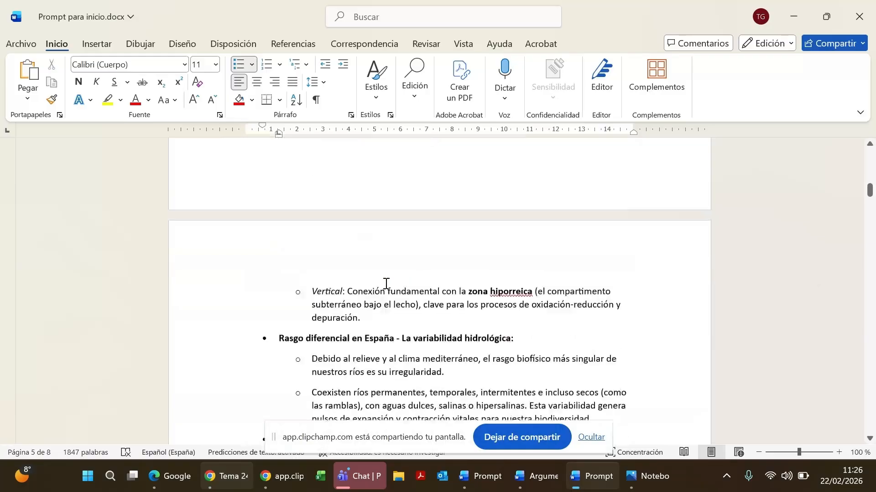
scroll(386, 284, "down", 3)
scroll(385, 284, "down", 1)
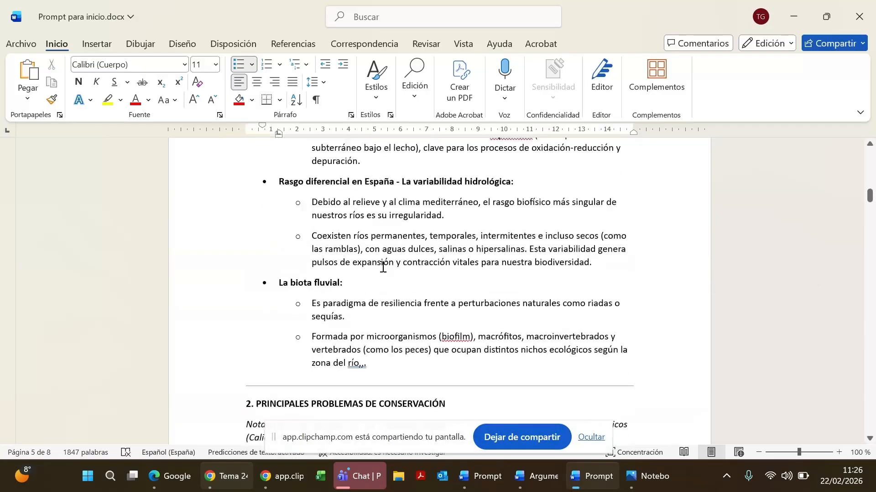
scroll(383, 267, "down", 2)
scroll(408, 280, "down", 3)
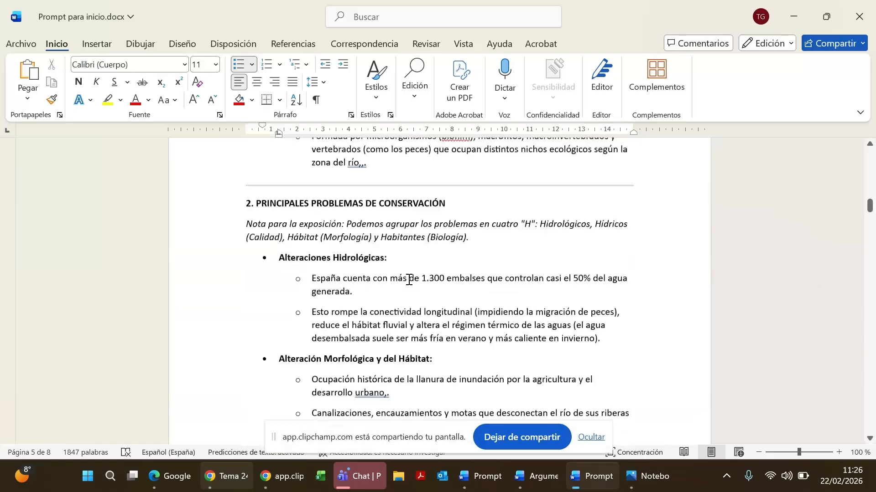
scroll(450, 299, "down", 1)
scroll(450, 298, "down", 6)
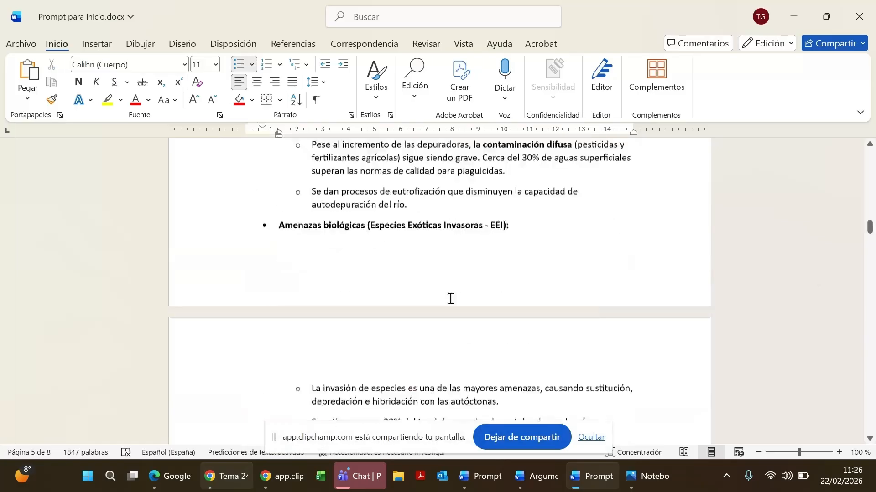
Examine the PPT prompt's condensed outline, from block 1 through block 4 on the Reservas Naturales Fluviales.
scroll(450, 299, "down", 10)
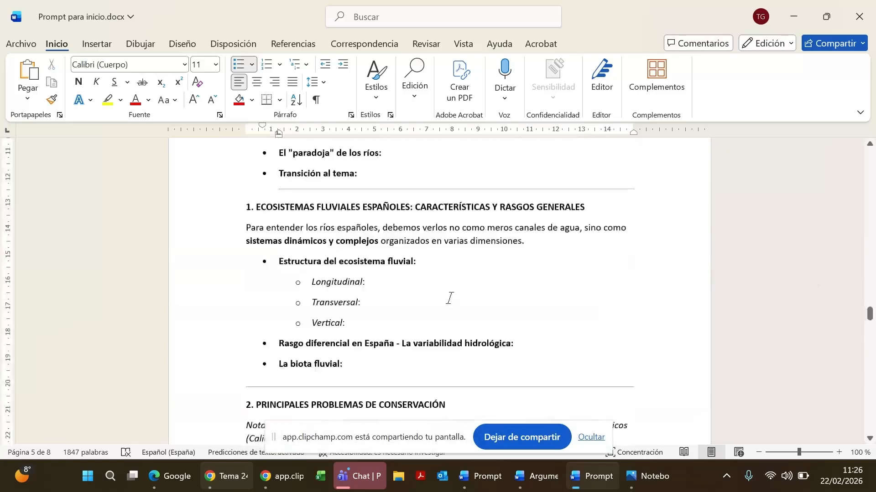
scroll(449, 298, "down", 2)
scroll(450, 299, "down", 1)
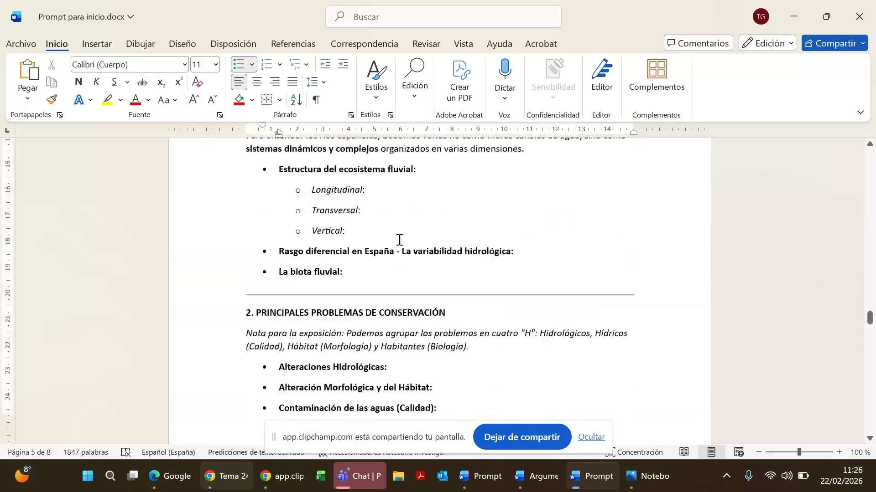
scroll(399, 240, "up", 3)
scroll(384, 225, "down", 3)
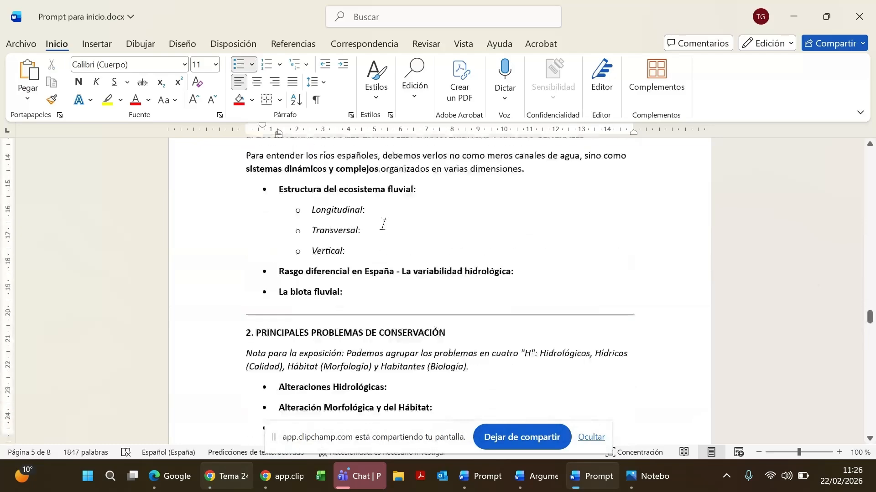
scroll(384, 224, "down", 3)
scroll(384, 225, "down", 6)
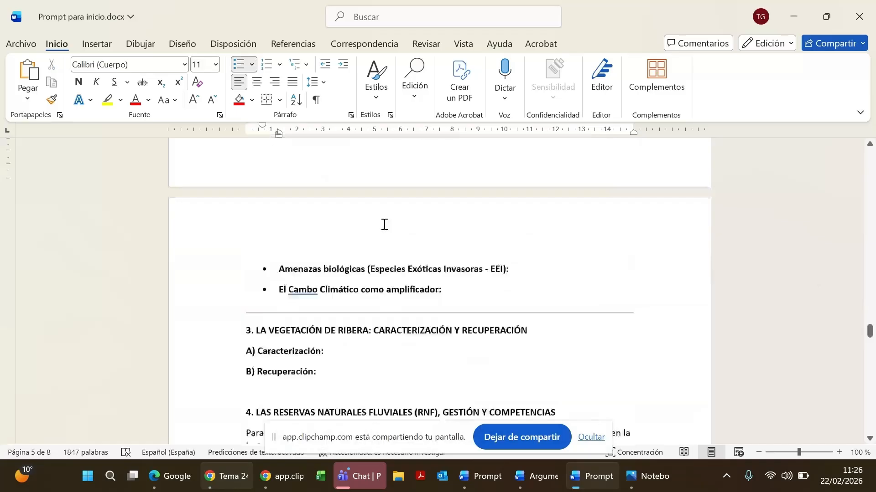
scroll(385, 225, "down", 3)
scroll(384, 225, "down", 3)
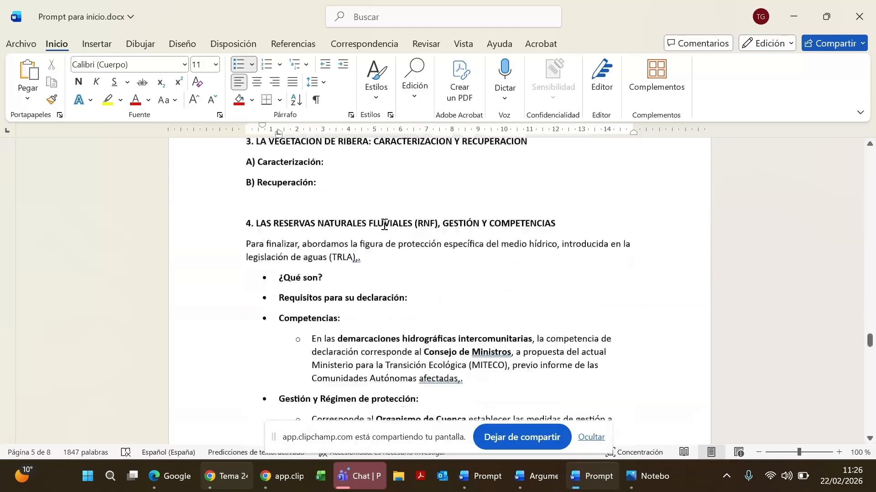
scroll(384, 224, "down", 1)
Copy the entire PPT prompt from "Actúa como un opositor" to "claridad analítica", and highlight its presentation style description for reading.
scroll(423, 316, "up", 15)
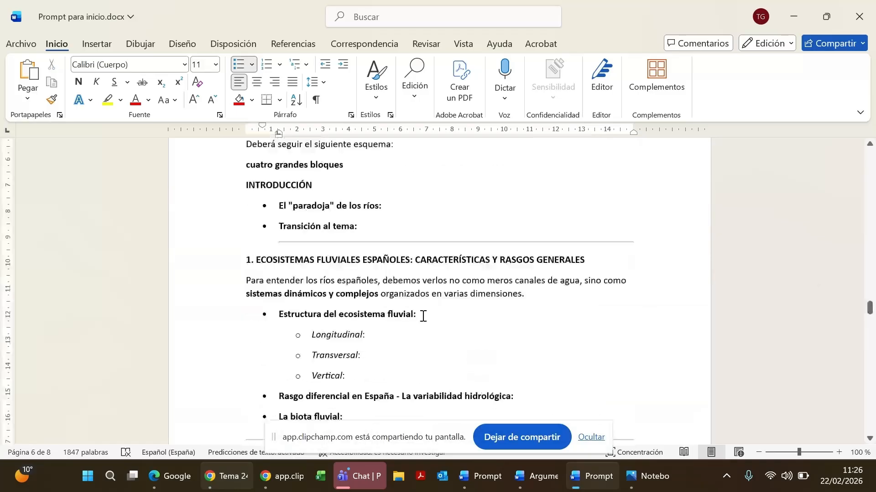
scroll(423, 316, "up", 9)
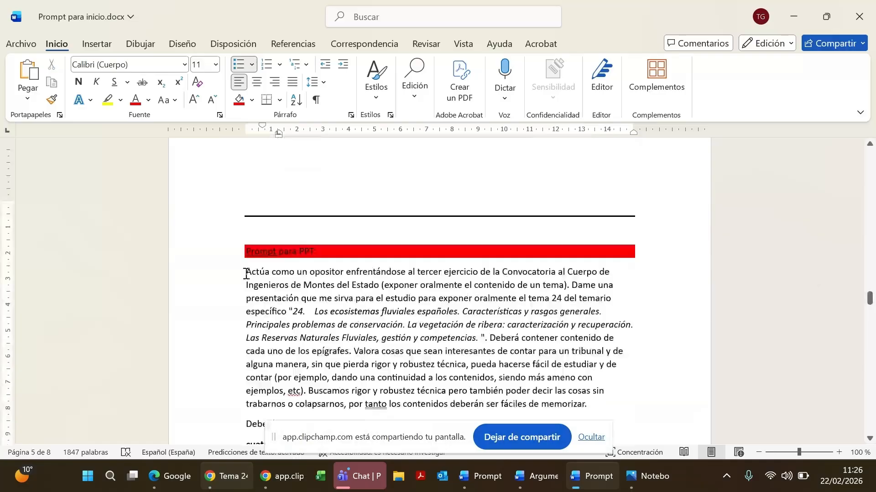
left_click_drag(246, 274, 601, 371)
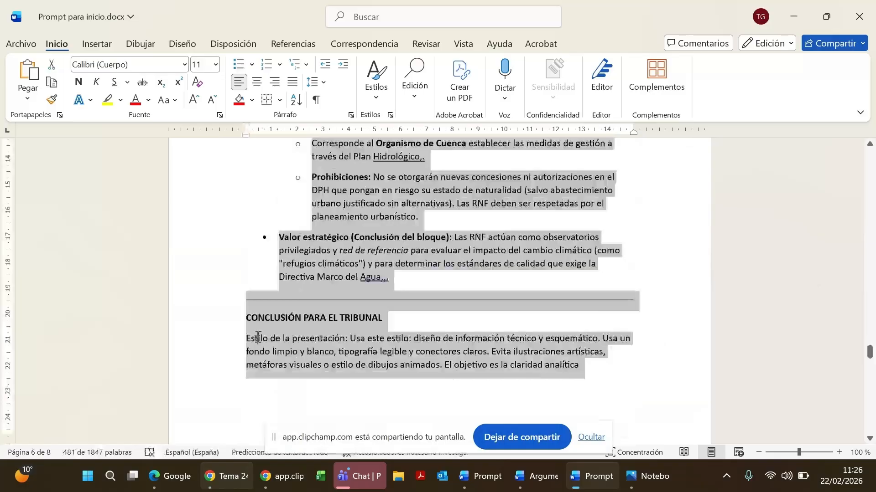
left_click(354, 338)
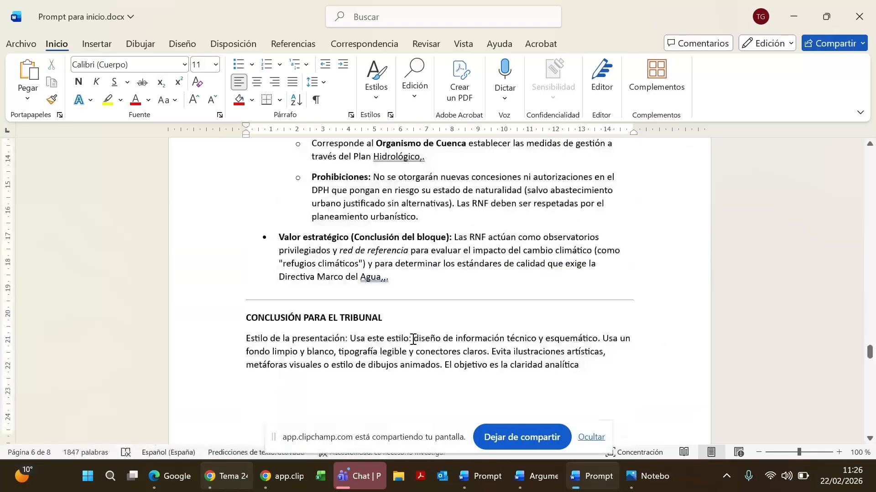
left_click_drag(412, 340, 553, 363)
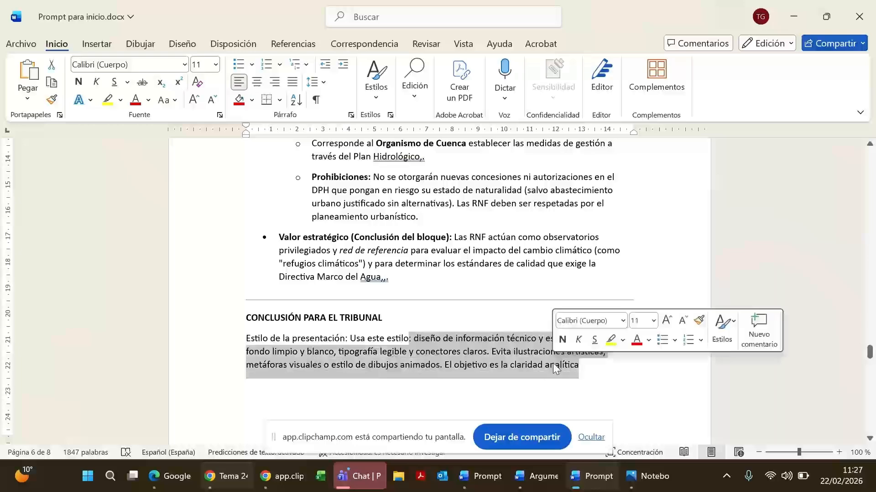
Switch to the NotebookLM notebook in Chrome, open the slide presentation's customization and set its language to español.
mouse_move(255, 488)
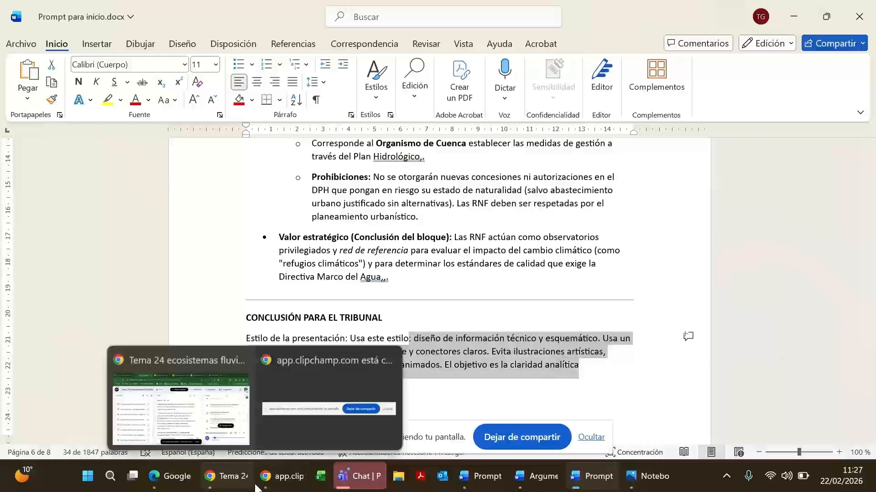
left_click(181, 401)
scroll(702, 205, "up", 5)
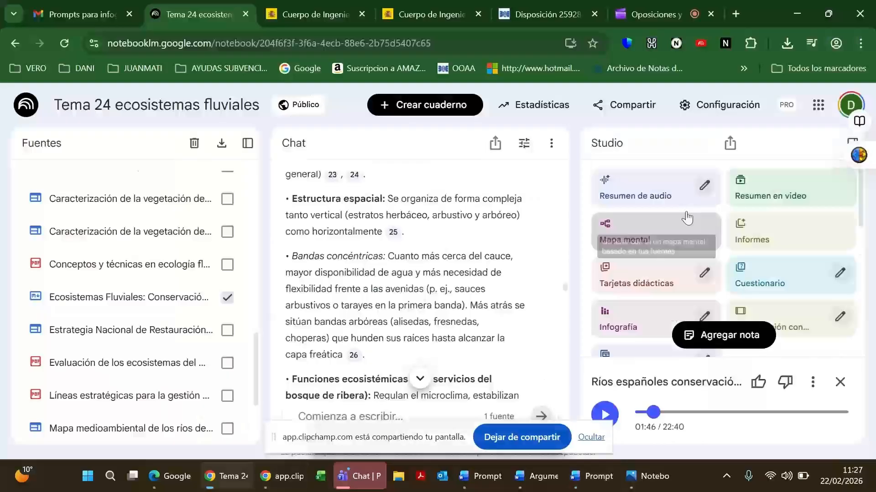
scroll(707, 256, "down", 2)
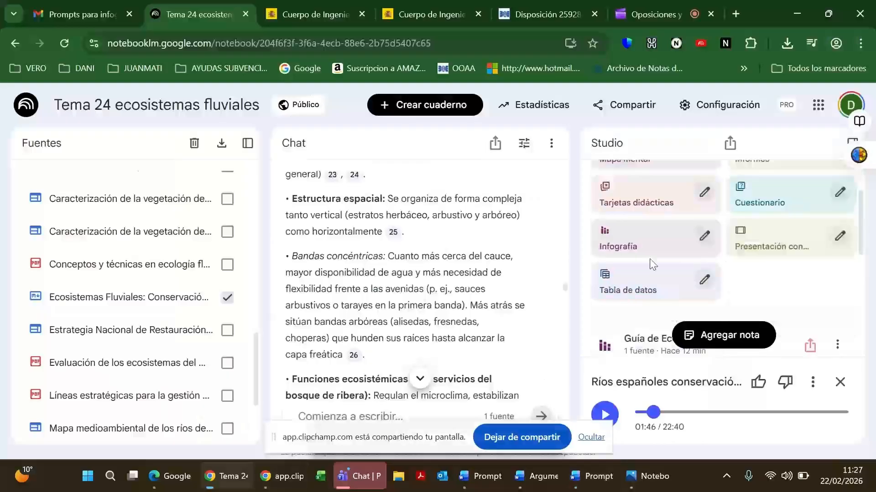
scroll(653, 265, "up", 1)
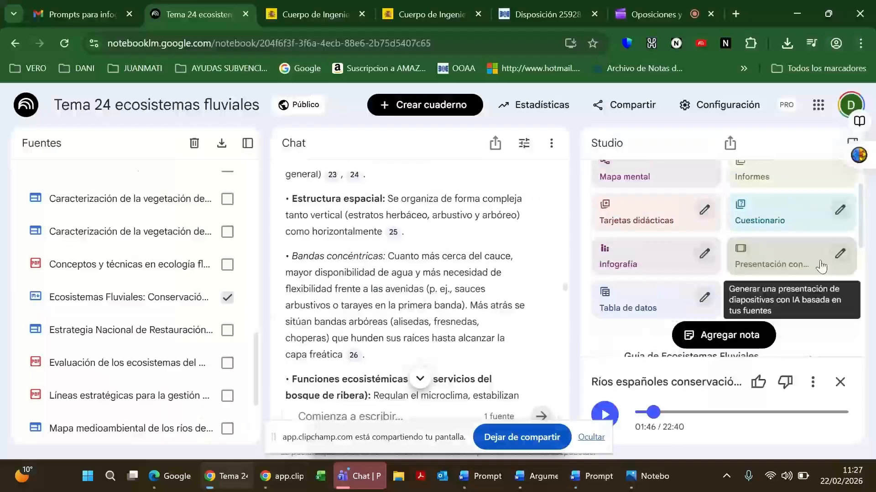
left_click(840, 254)
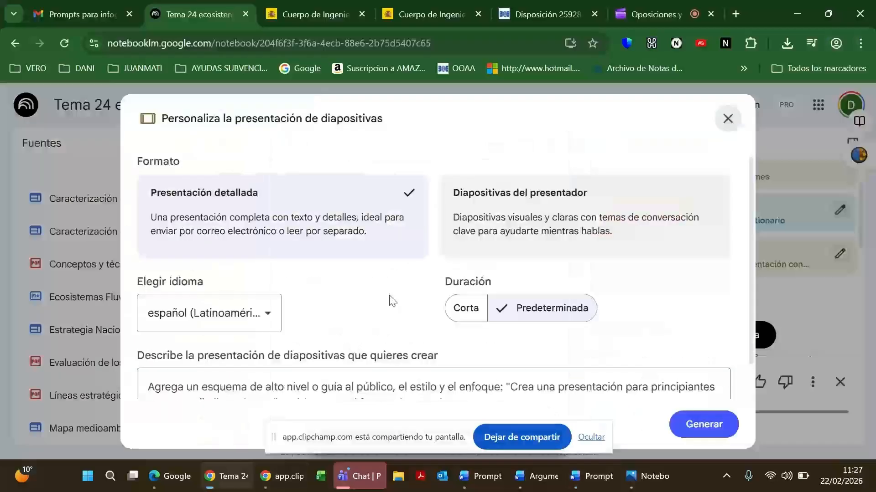
scroll(391, 301, "down", 1)
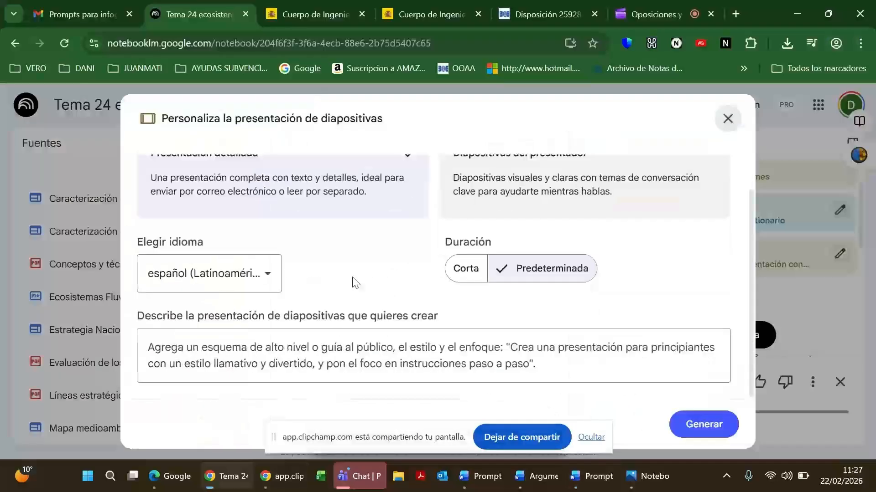
left_click(268, 276)
left_click(207, 207)
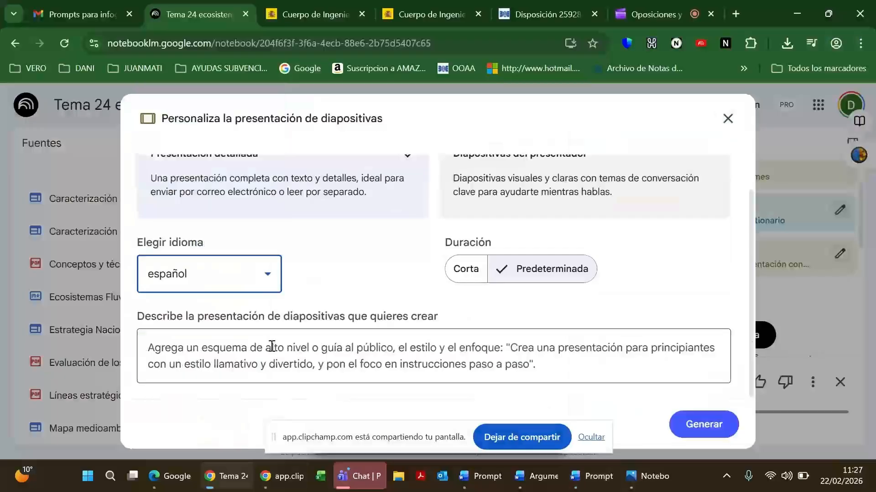
Paste the copied PPT prompt as the presentation description, check it and generate the presentation.
left_click(252, 358)
key("ctrl+v")
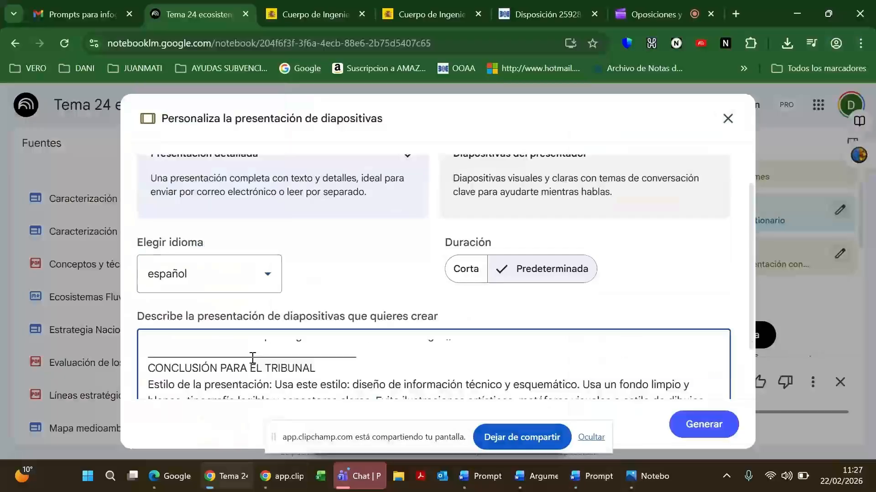
scroll(273, 358, "up", 5)
scroll(292, 358, "up", 5)
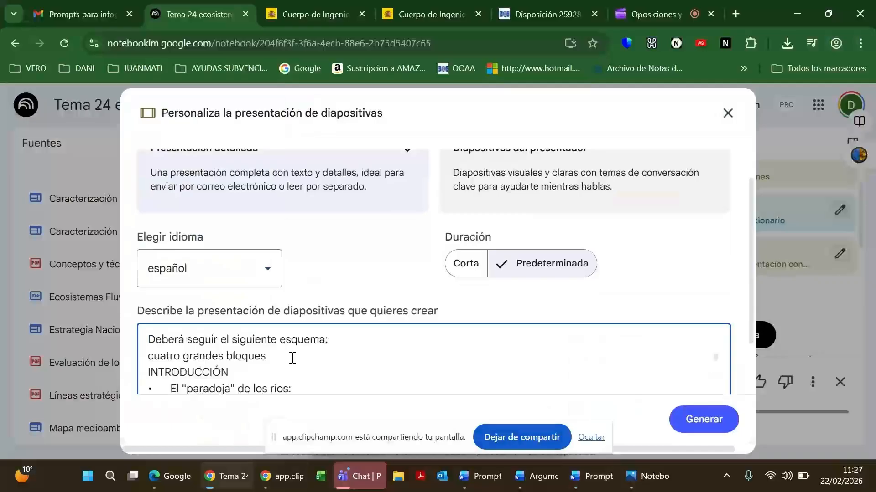
scroll(292, 358, "up", 5)
left_click(706, 427)
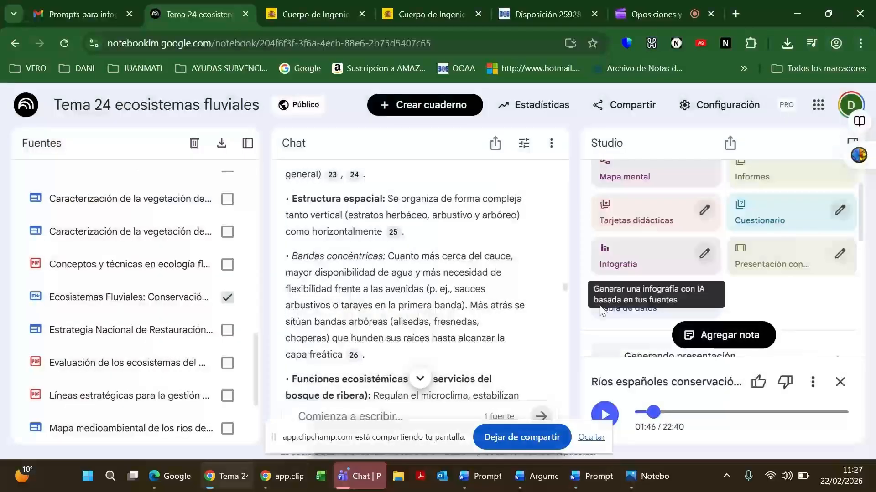
scroll(750, 276, "down", 2)
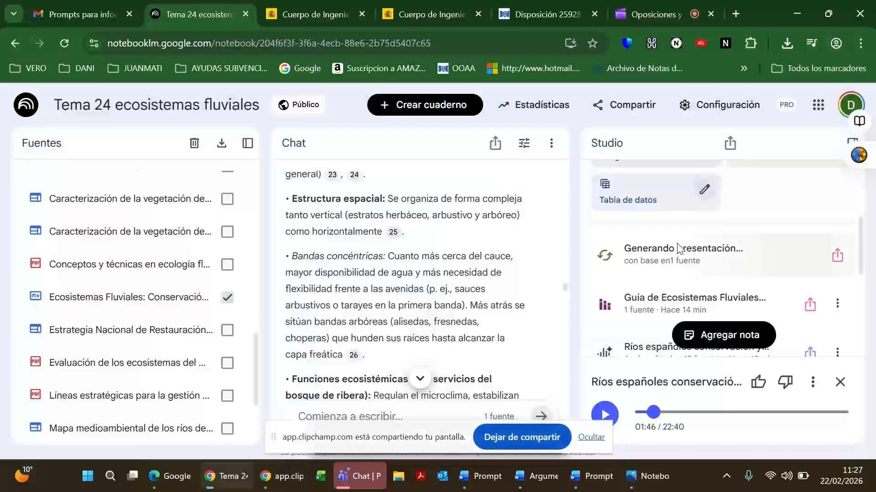
scroll(678, 249, "down", 3)
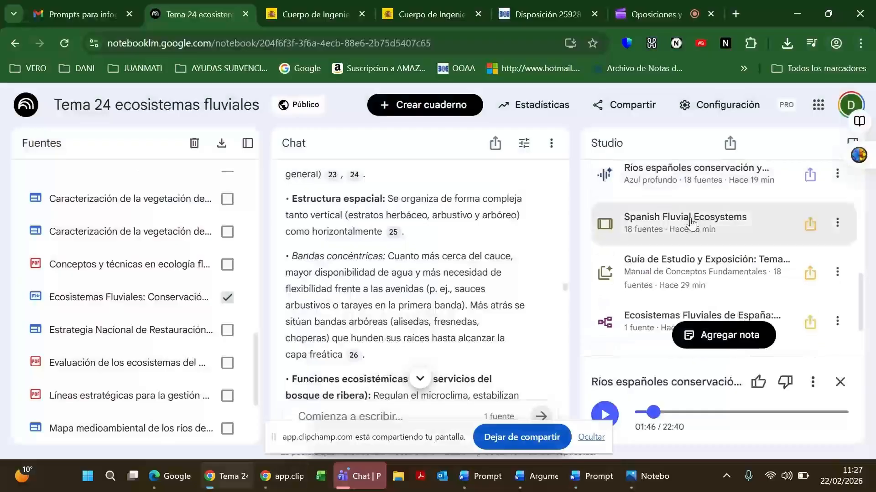
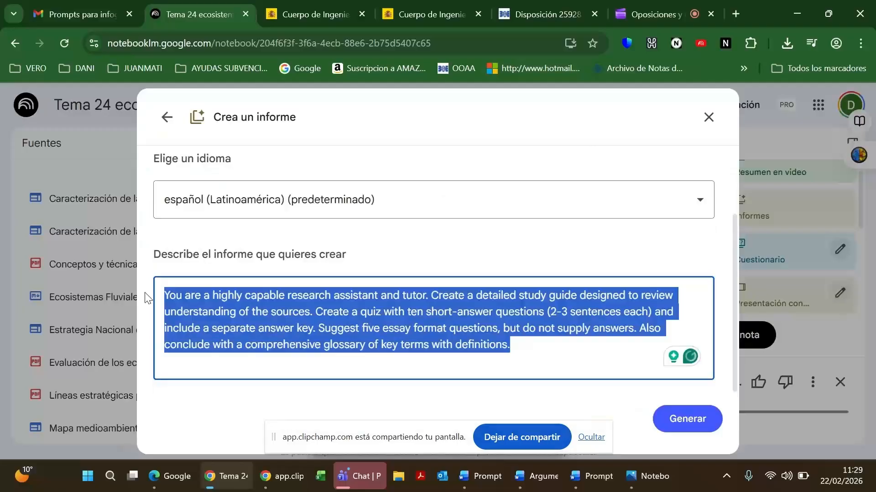
Set the Study Guide report's language to español and replace its description with the copied "Actúa como un opositor" prompt.
left_click(337, 192)
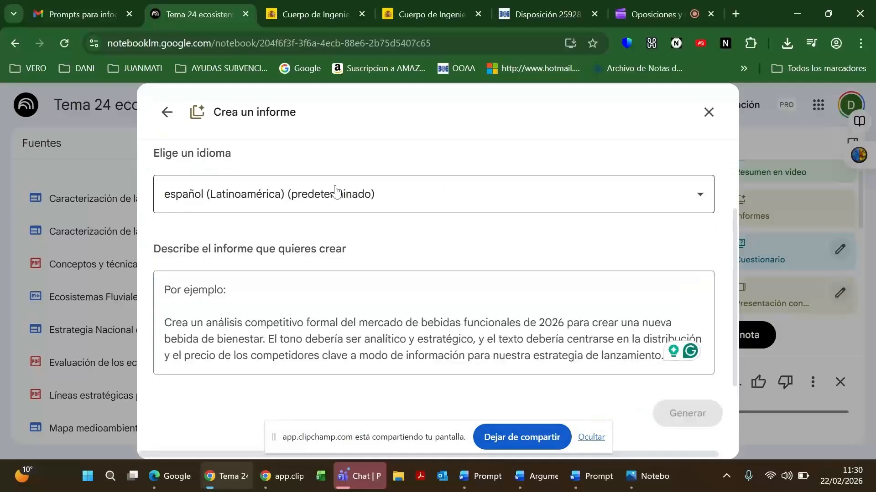
left_click(335, 191)
left_click(239, 351)
left_click(294, 303)
key("ctrl+v")
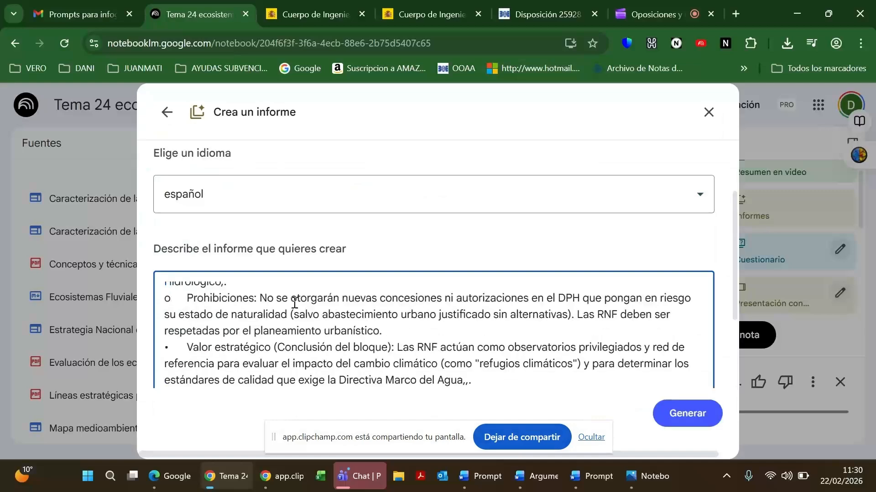
scroll(294, 303, "up", 5)
scroll(294, 303, "up", 10)
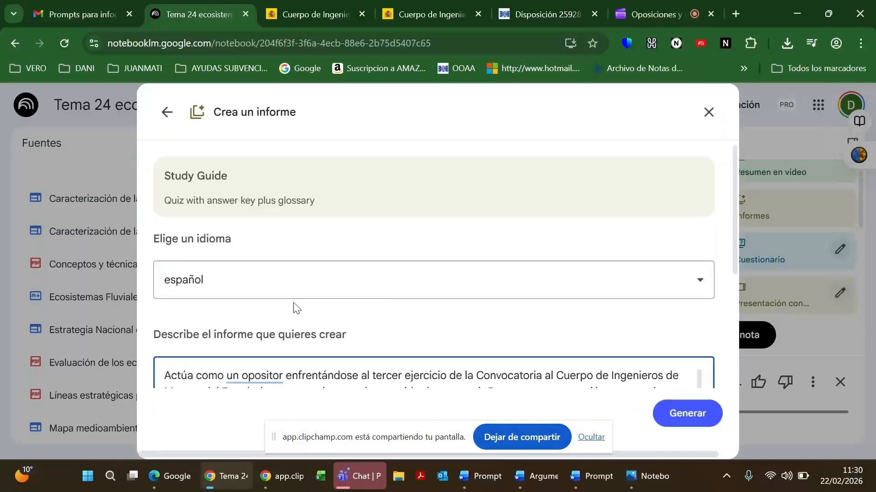
Replace the word "presentación" with "informe" in the study guide prompt, check the rest of the text and generate the report.
scroll(296, 308, "down", 2)
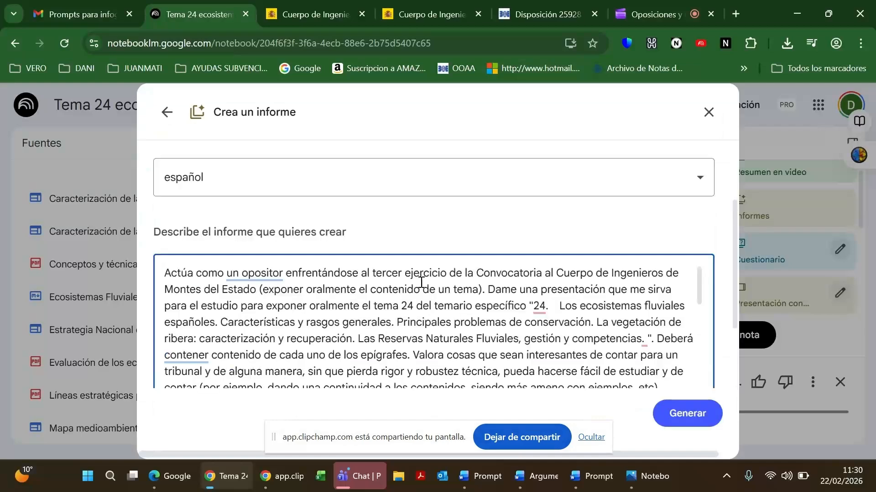
left_click(607, 290)
key("BackSpace")
key("BackSpace")
key("BackSpace")
key("BackSpace")
key("BackSpace")
key("BackSpace")
key("BackSpace")
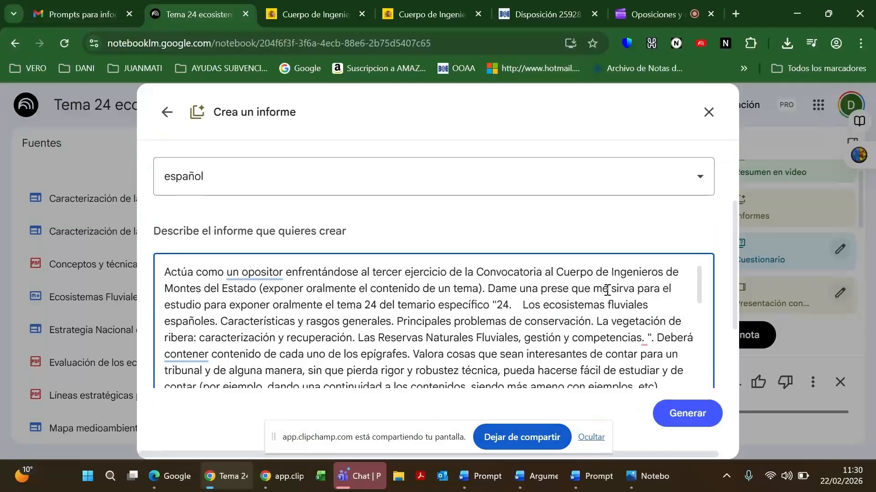
key("BackSpace")
key("BackSpace")
key("BackSpace")
key("BackSpace")
key("BackSpace")
type("info")
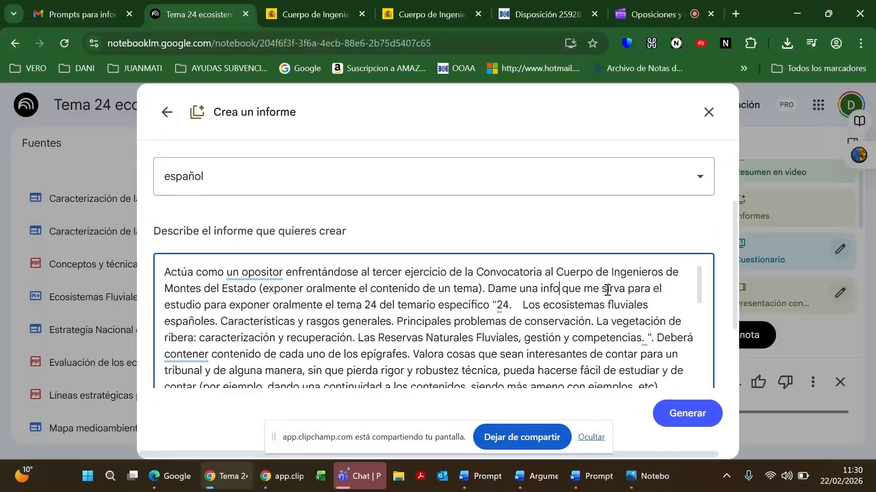
type("rme")
scroll(629, 333, "down", 5)
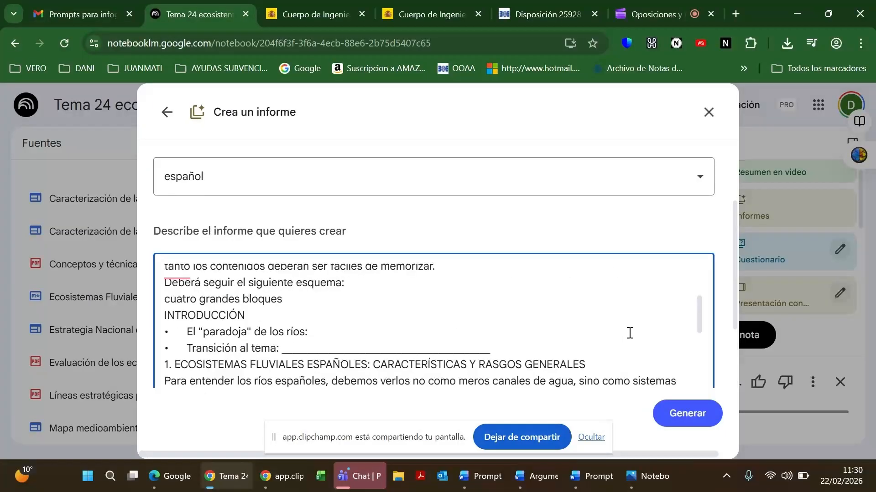
scroll(630, 333, "down", 10)
left_click(702, 422)
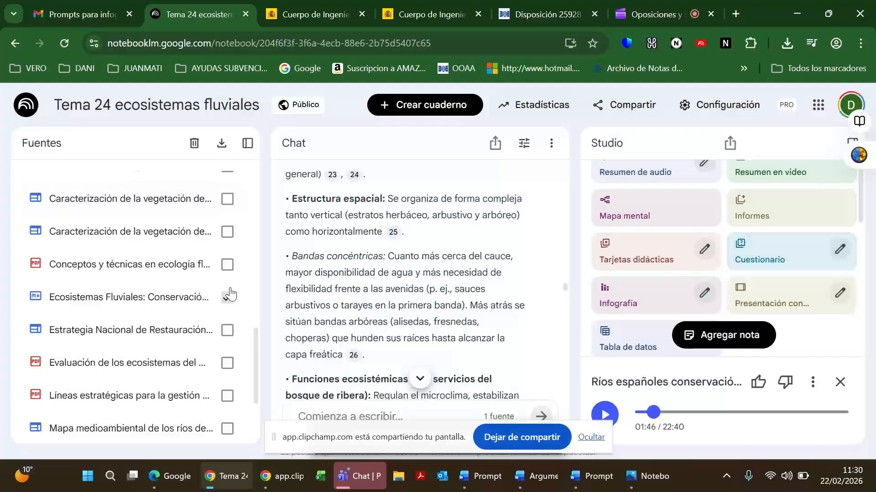
Select all of the notebook's sources.
scroll(227, 301, "up", 5)
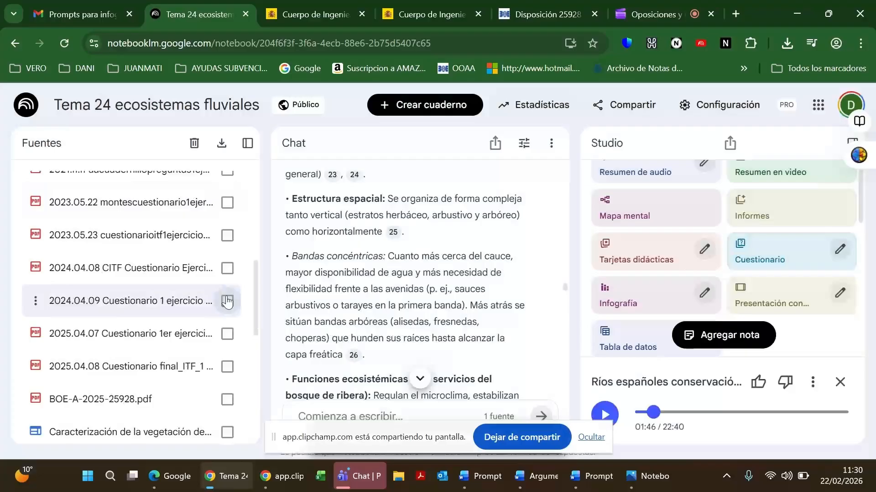
scroll(227, 300, "up", 4)
left_click(227, 298)
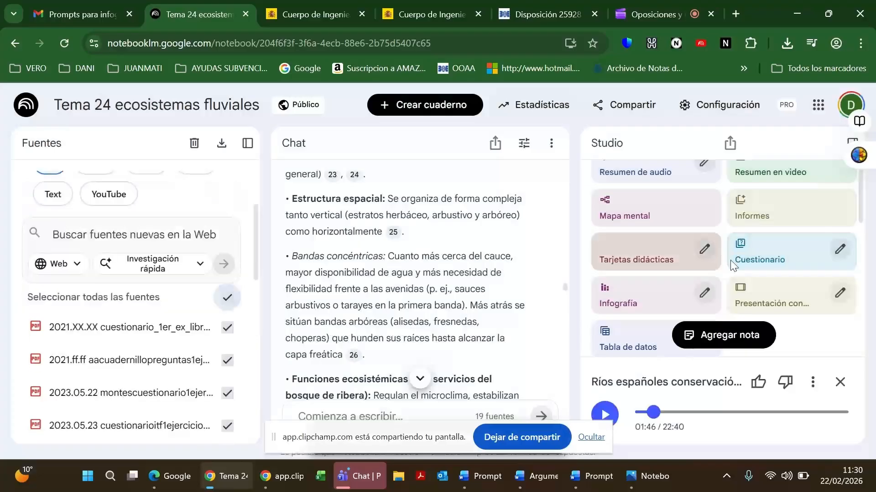
Open the customization of a new Guía de estudio report and set its language to español.
left_click(821, 211)
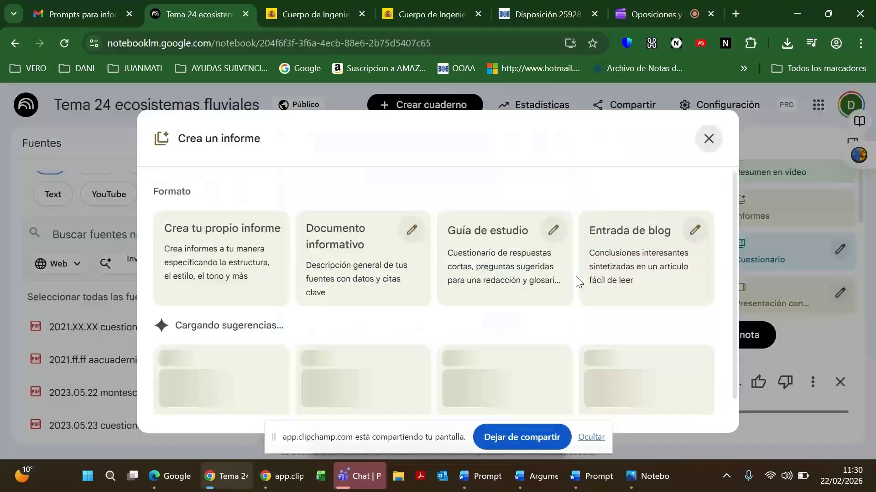
left_click(553, 230)
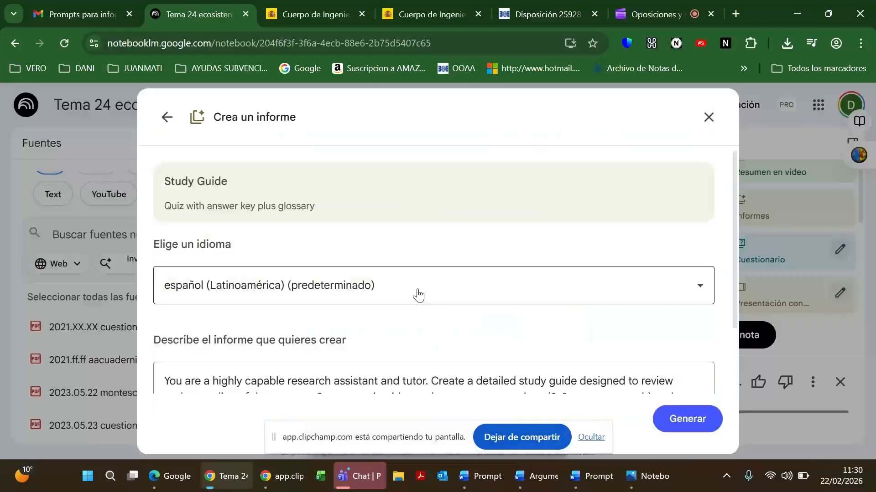
left_click(418, 296)
left_click(265, 216)
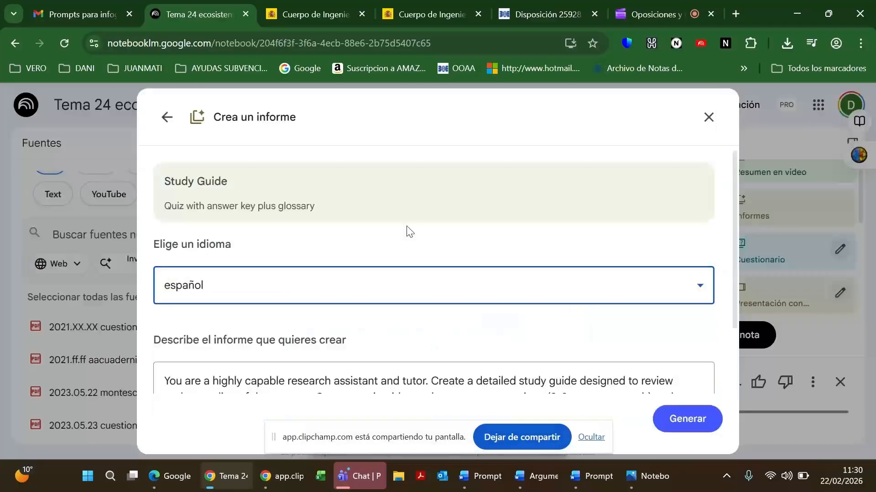
Replace the report's default description with the copied "Actúa como un opositor" prompt and return to its beginning.
scroll(501, 338, "down", 2)
left_click_drag(510, 345, 136, 274)
key("BackSpace")
key("ctrl+v")
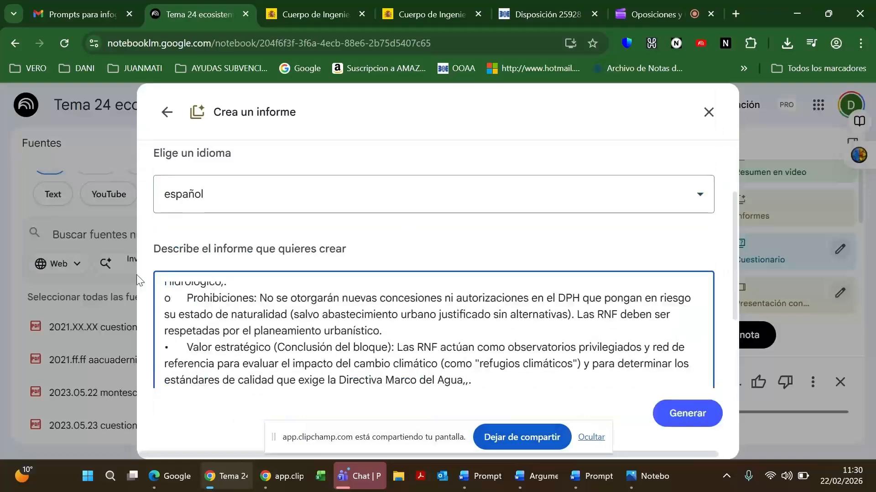
scroll(303, 316, "up", 5)
scroll(303, 316, "up", 10)
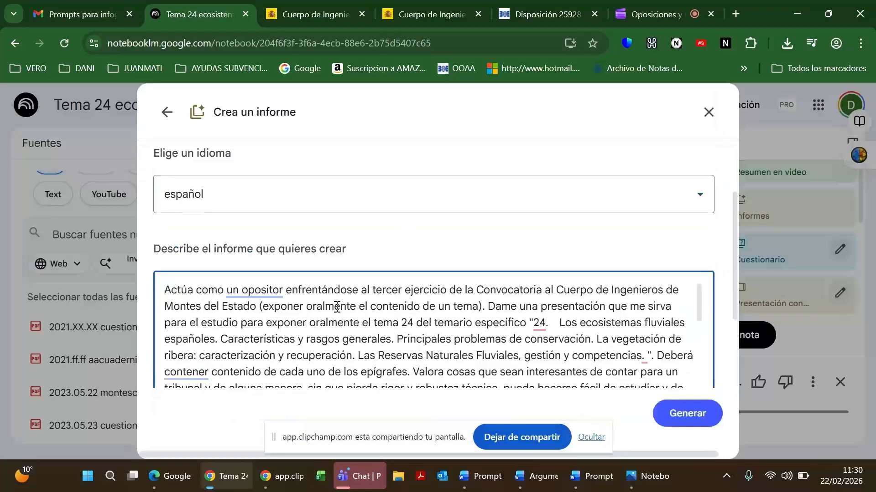
Change "presentación" to "informe" in the pasted prompt's request and generate the study guide from all sources.
left_click(604, 308)
key("BackSpace")
key("BackSpace")
key("BackSpace")
key("BackSpace")
key("BackSpace")
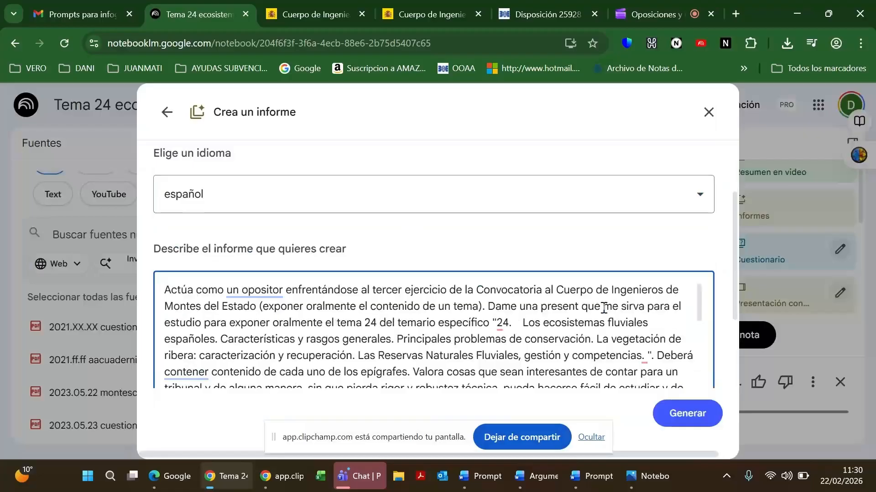
key("BackSpace")
key("BackSpace")
key("BackSpace")
key("BackSpace")
key("BackSpace")
key("BackSpace")
key("BackSpace")
type("inf")
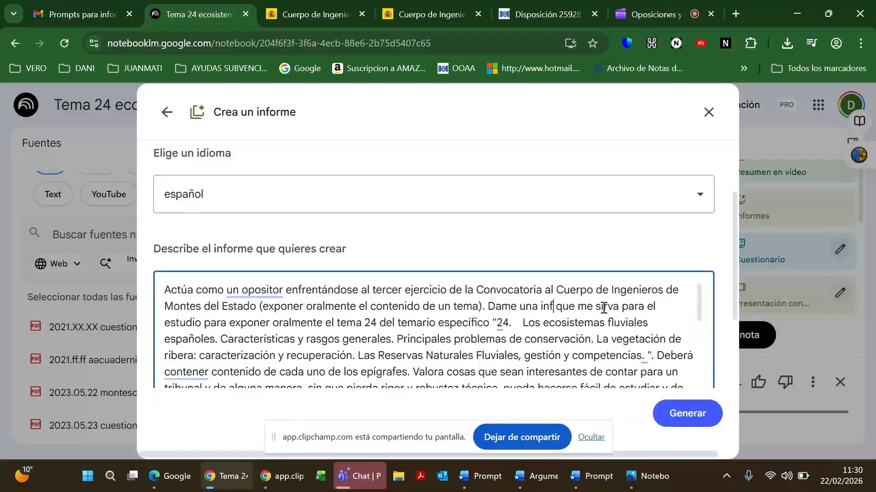
type("orme")
left_click(684, 415)
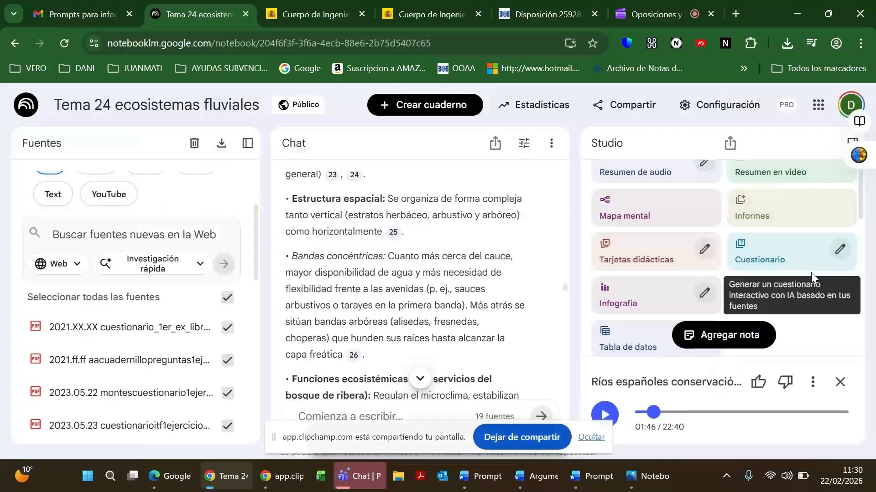
Open the existing "Guía de Estudio y Exposición: Tema 24" report in Studio and widen its viewing area.
scroll(842, 230, "down", 3)
scroll(791, 238, "down", 5)
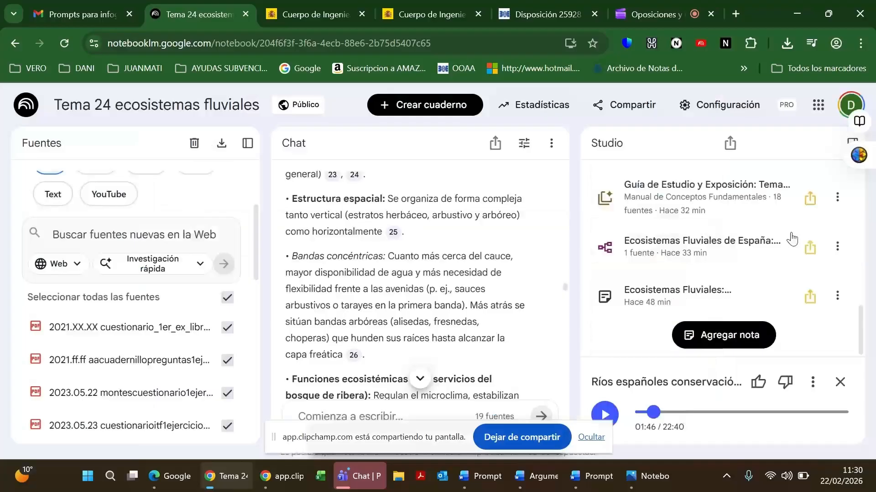
scroll(715, 237, "up", 1)
left_click(700, 250)
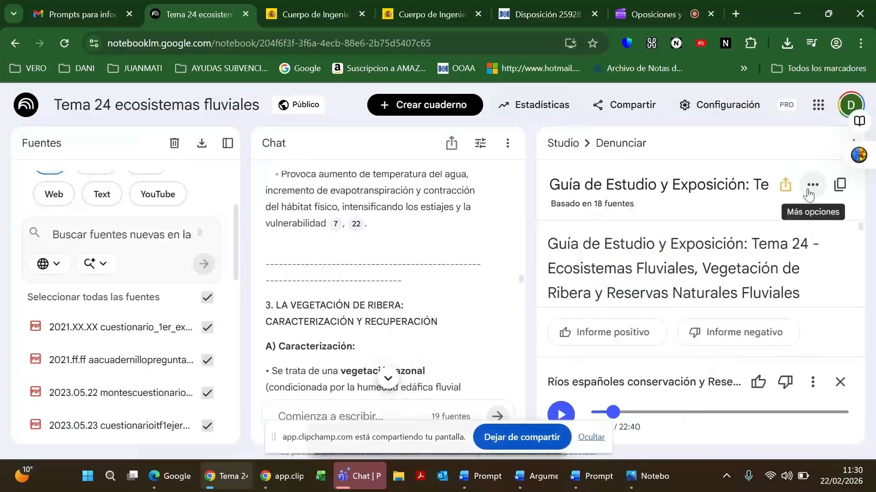
left_click_drag(539, 254, 411, 261)
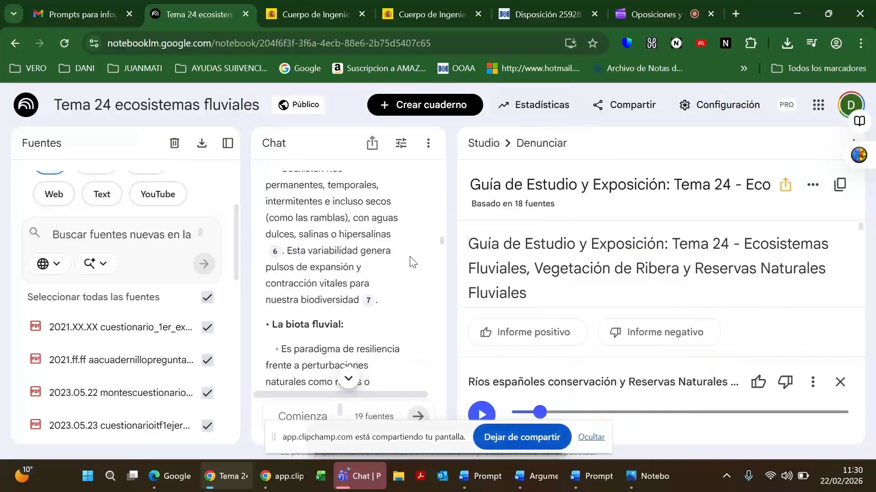
Skim the study guide report's introduction, check its additional options and copy the report's content.
scroll(715, 292, "down", 3)
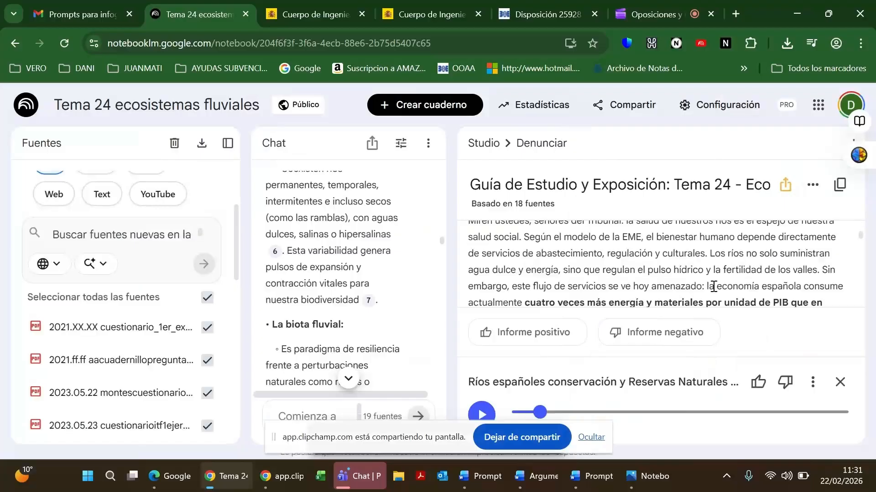
scroll(714, 287, "down", 3)
scroll(714, 288, "up", 3)
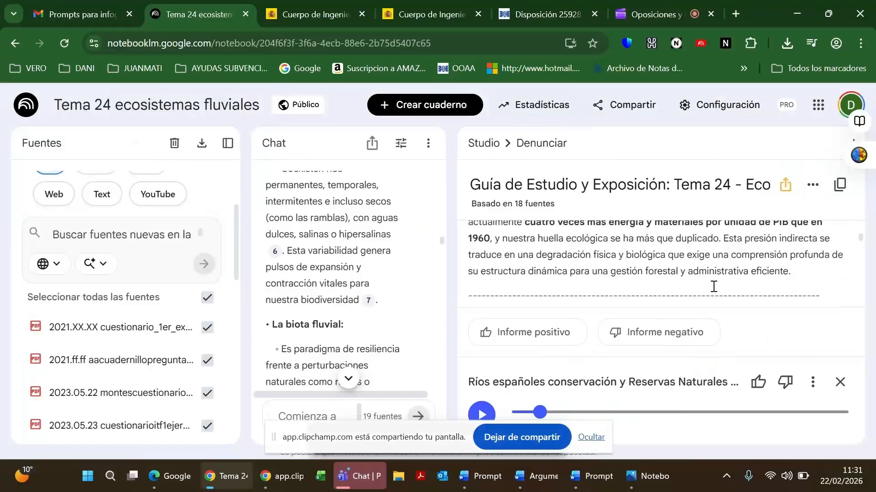
scroll(713, 286, "up", 3)
left_click(812, 187)
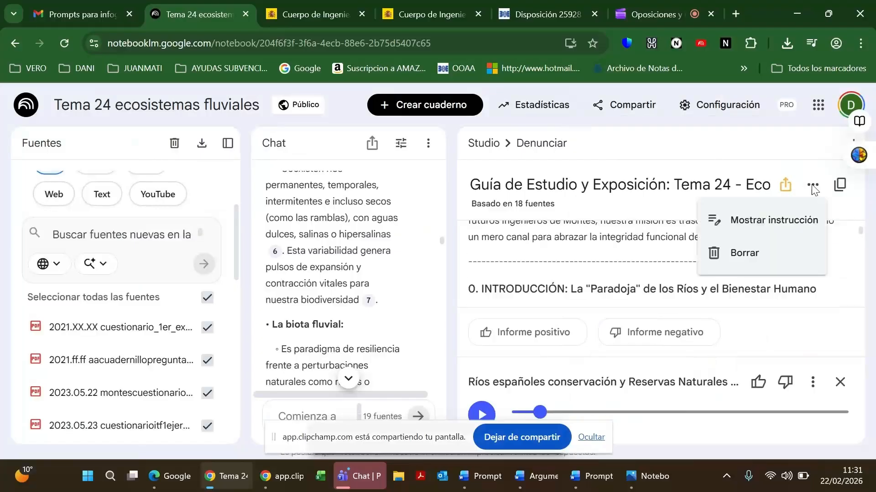
left_click(660, 224)
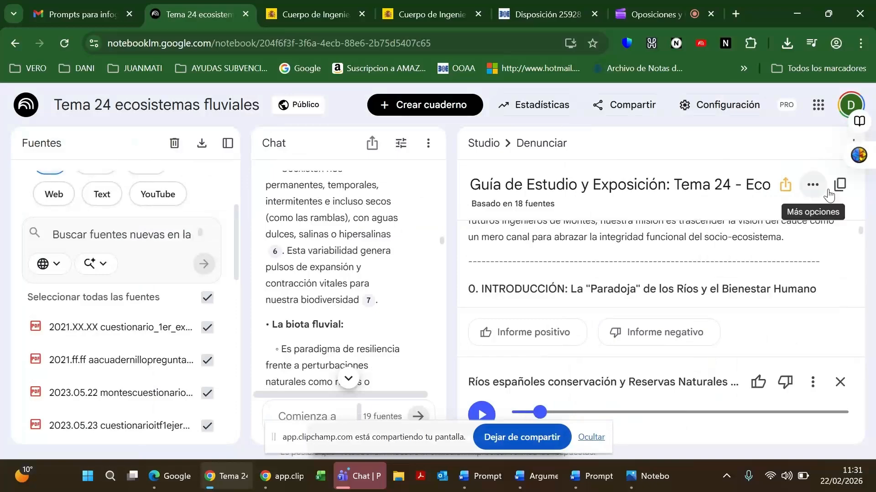
left_click(838, 191)
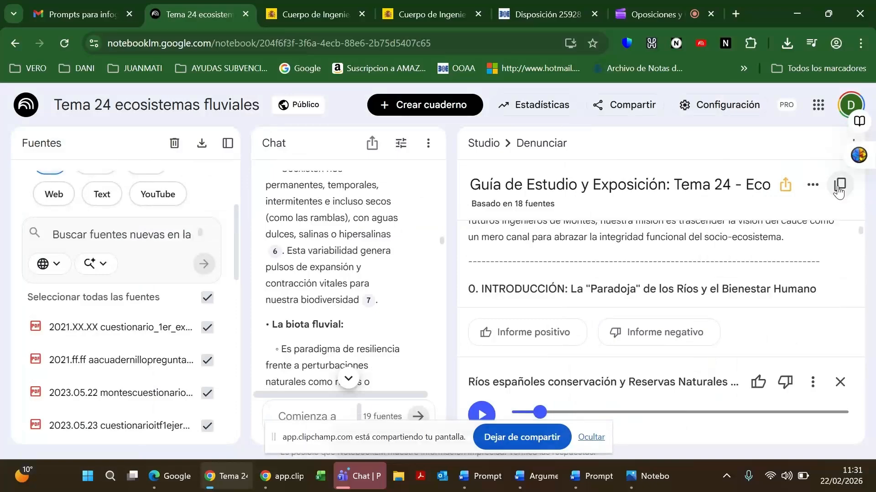
Switch to Word, create a blank document from "Prompt para inicio.docx" and paste the copied study guide into it.
mouse_move(601, 487)
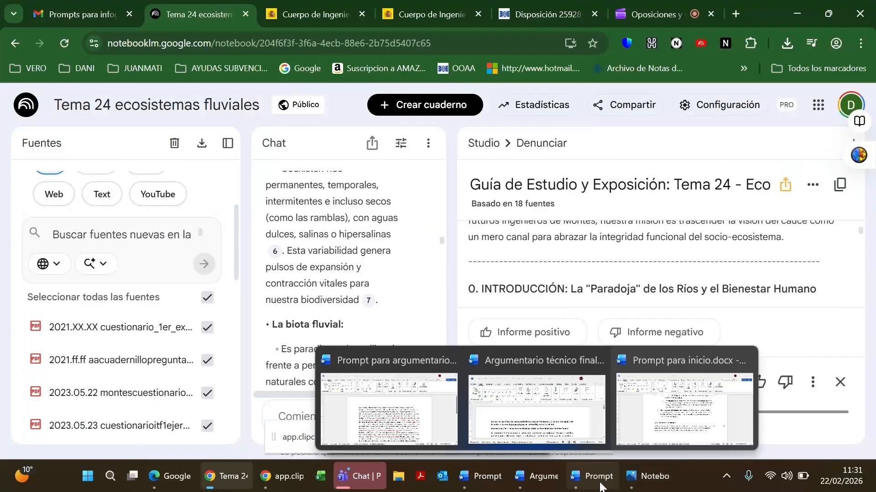
mouse_move(574, 420)
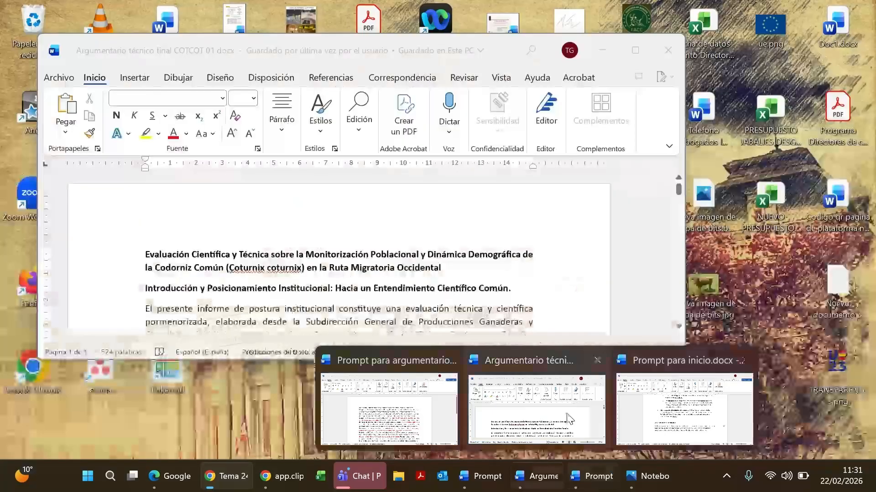
left_click(568, 418)
mouse_move(616, 484)
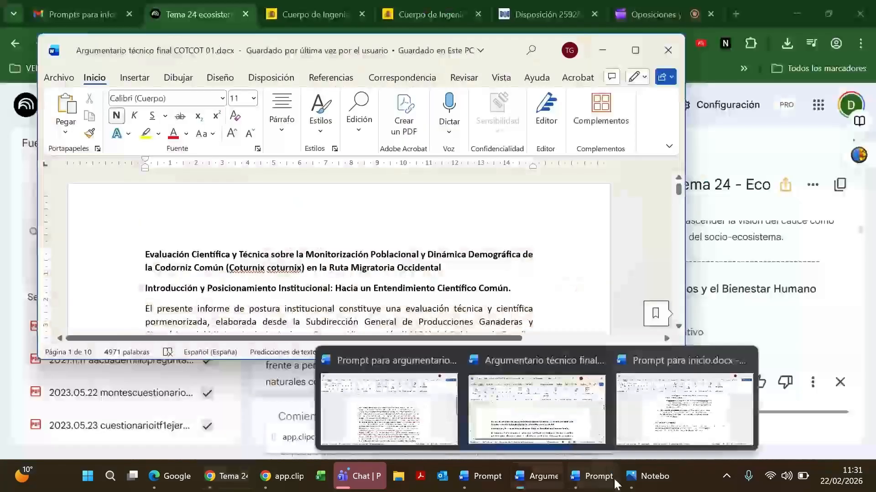
left_click(603, 485)
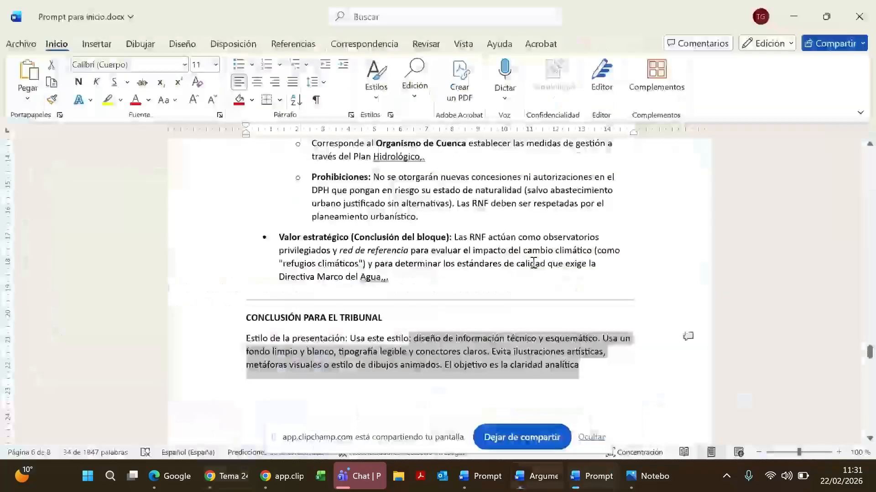
left_click(22, 44)
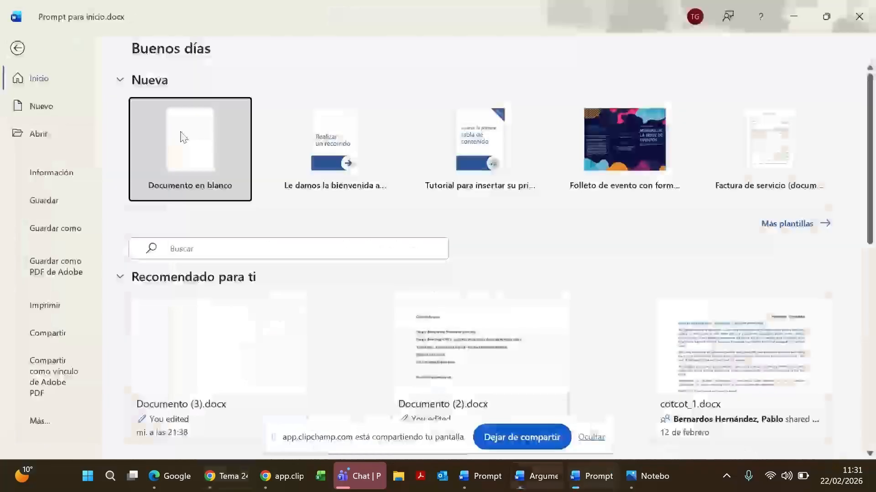
left_click(182, 137)
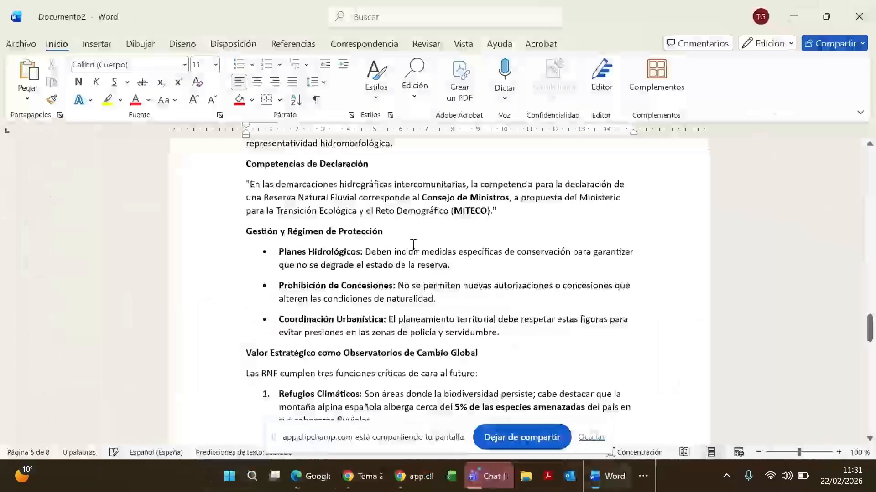
Review the pasted study guide from its introduction through the ecosystem table and conservation problems to the section on riparian vegetation.
scroll(413, 245, "up", 20)
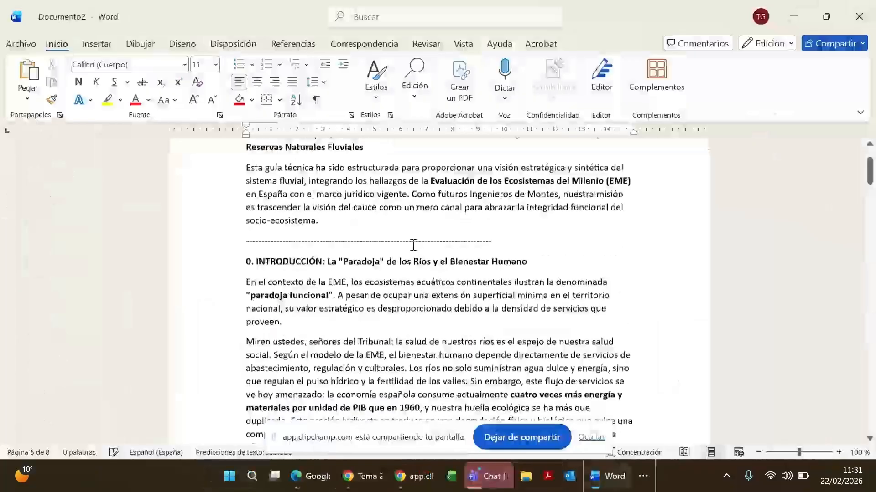
scroll(413, 246, "up", 1)
scroll(413, 246, "down", 4)
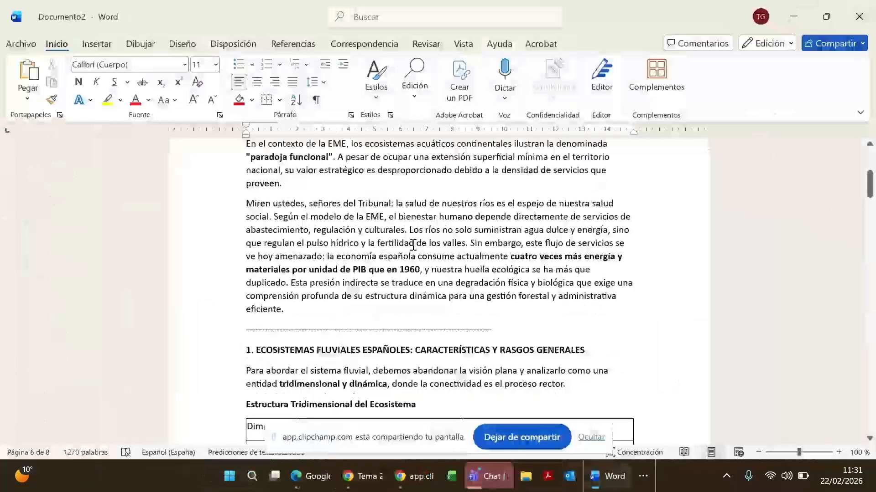
scroll(412, 245, "down", 3)
scroll(412, 245, "down", 3)
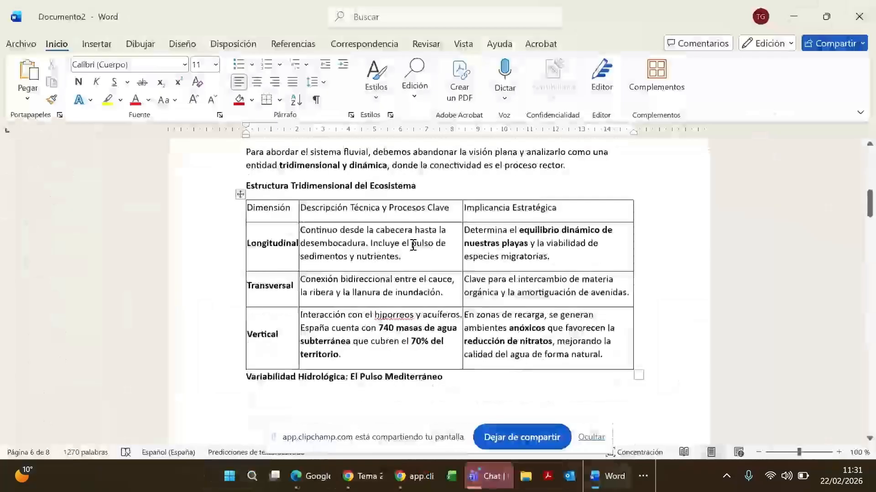
scroll(412, 246, "down", 1)
scroll(412, 246, "down", 3)
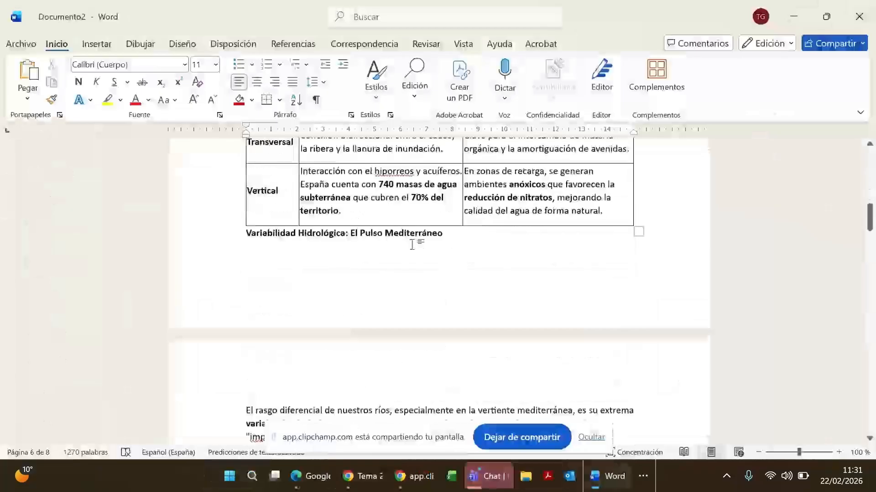
scroll(412, 245, "down", 5)
scroll(413, 246, "down", 5)
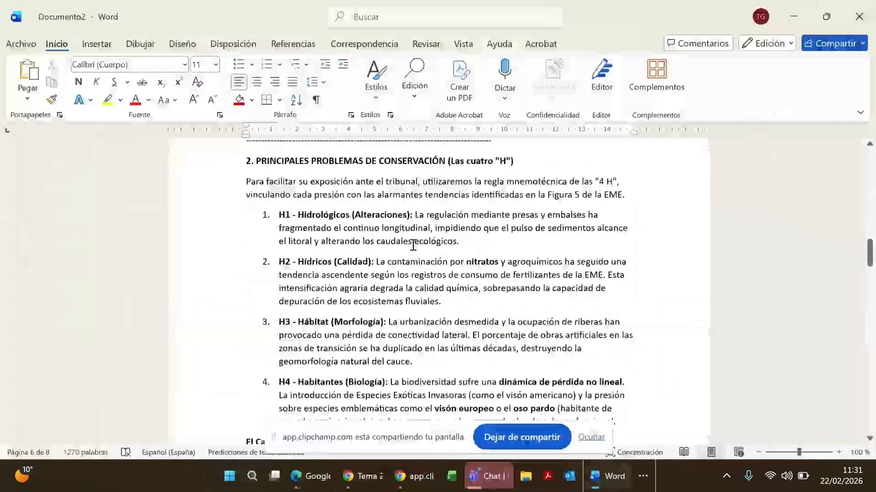
scroll(413, 246, "down", 3)
scroll(413, 245, "down", 5)
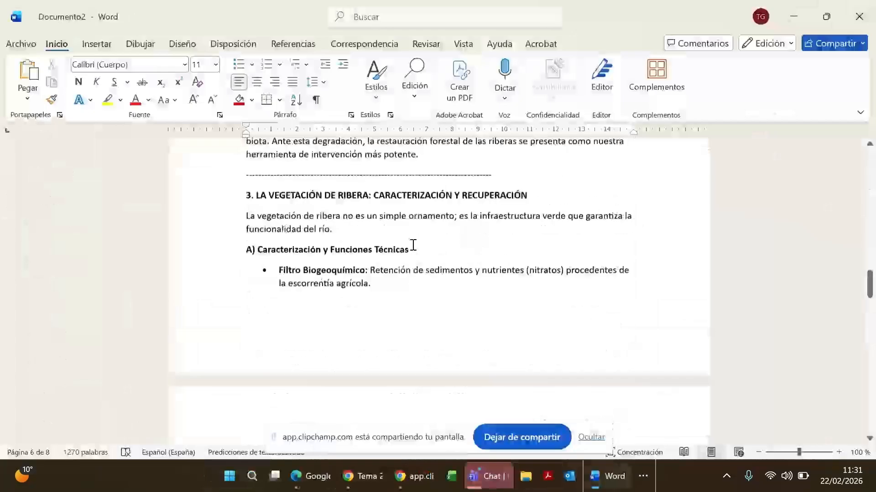
Skim the rest of the pasted guide through the river natural reserves section and return to the NotebookLM notebook in Chrome.
scroll(413, 245, "down", 6)
scroll(413, 245, "down", 6)
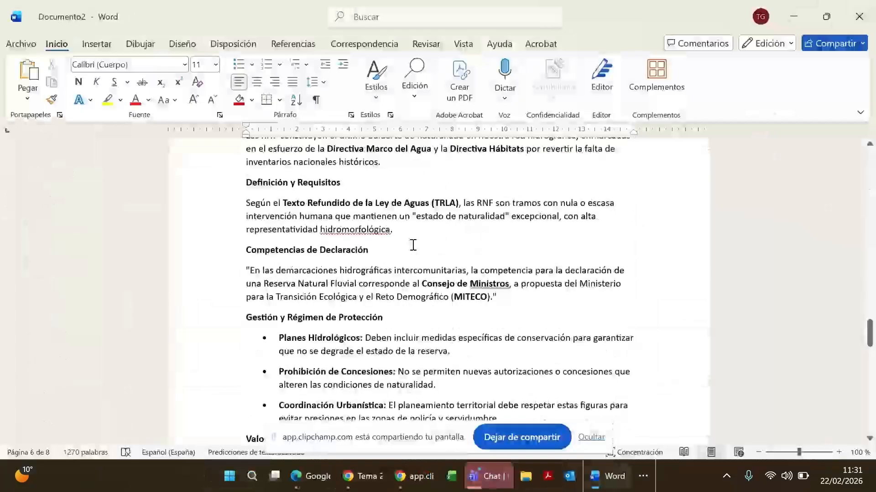
scroll(412, 246, "down", 6)
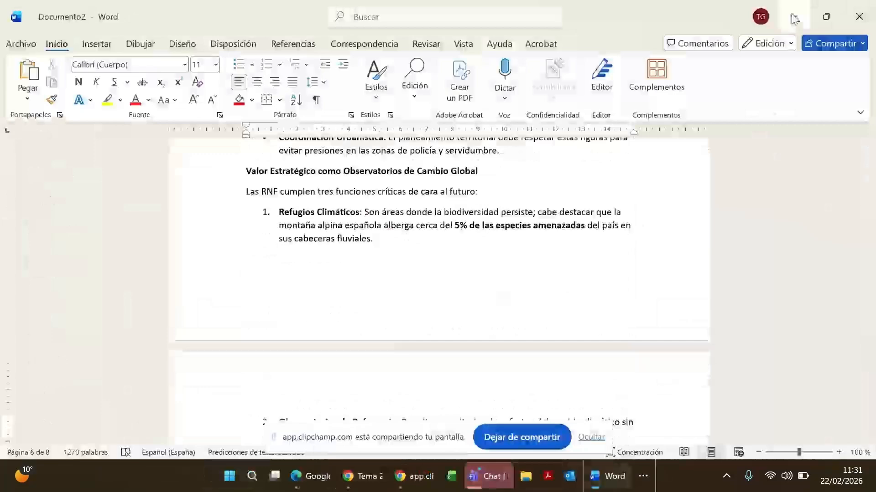
left_click(793, 19)
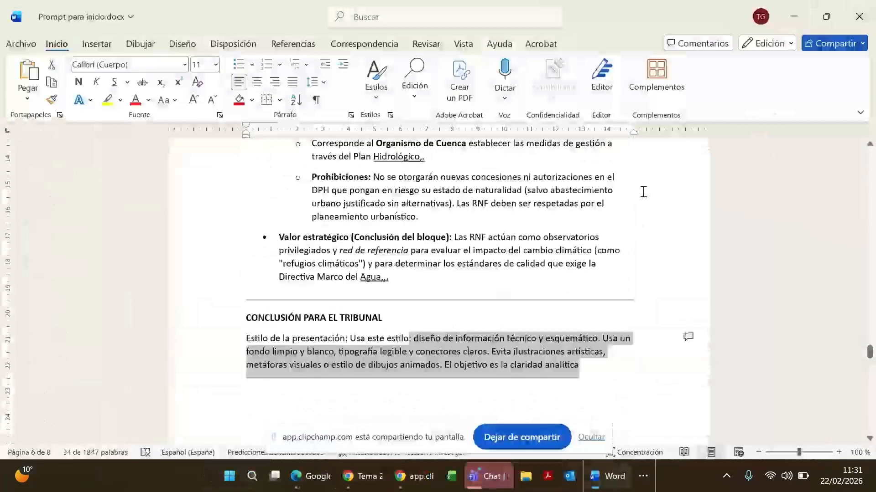
left_click(794, 18)
left_click(602, 50)
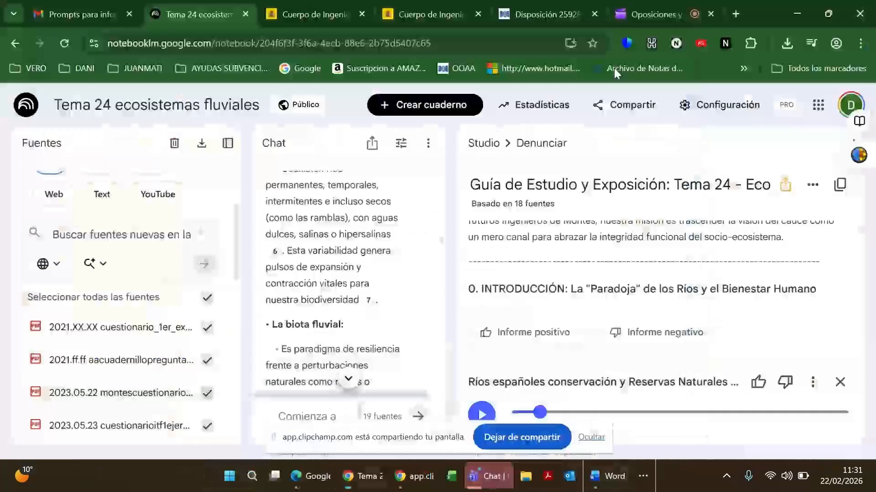
Leave the open study guide report and look through the generated study guides, infographic, audio and presentations in Studio.
scroll(669, 284, "down", 1)
scroll(669, 285, "down", 1)
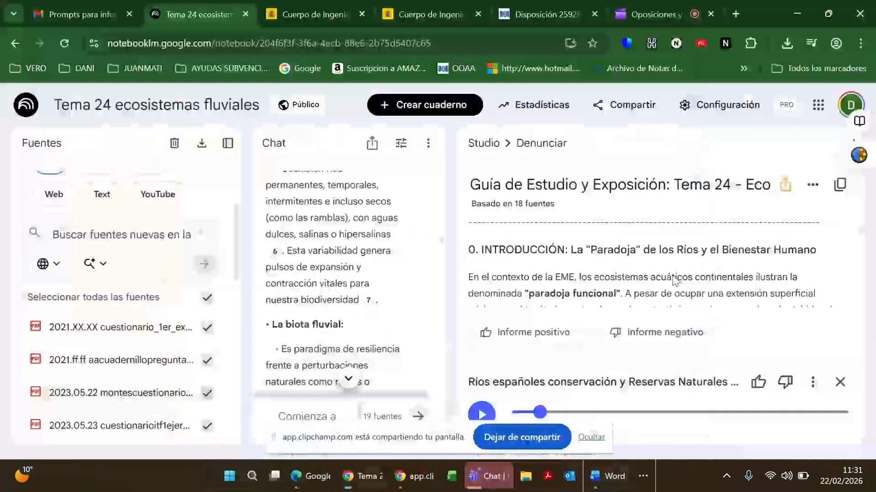
left_click(478, 143)
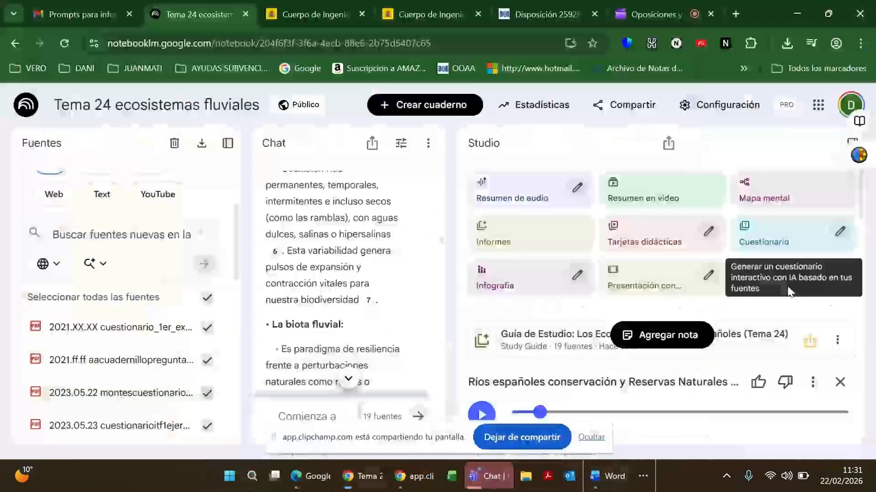
scroll(780, 305, "down", 3)
scroll(774, 322, "down", 1)
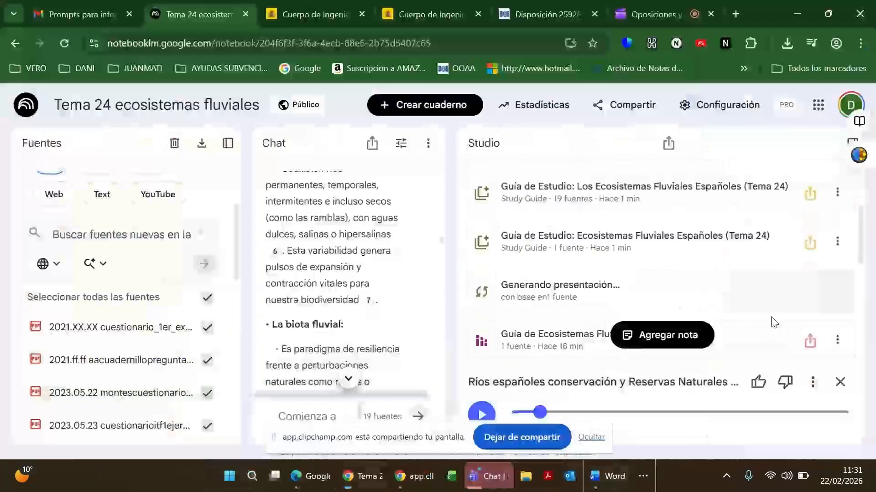
scroll(753, 303, "down", 2)
scroll(725, 281, "down", 1)
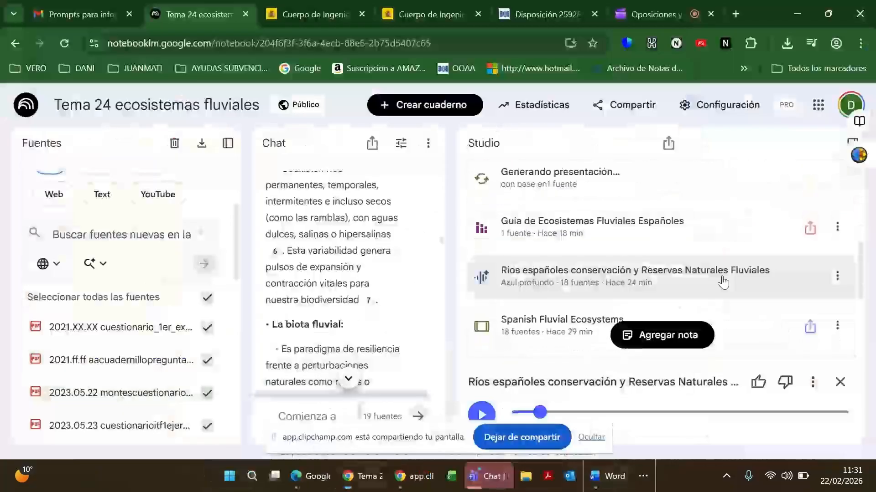
scroll(722, 282, "down", 1)
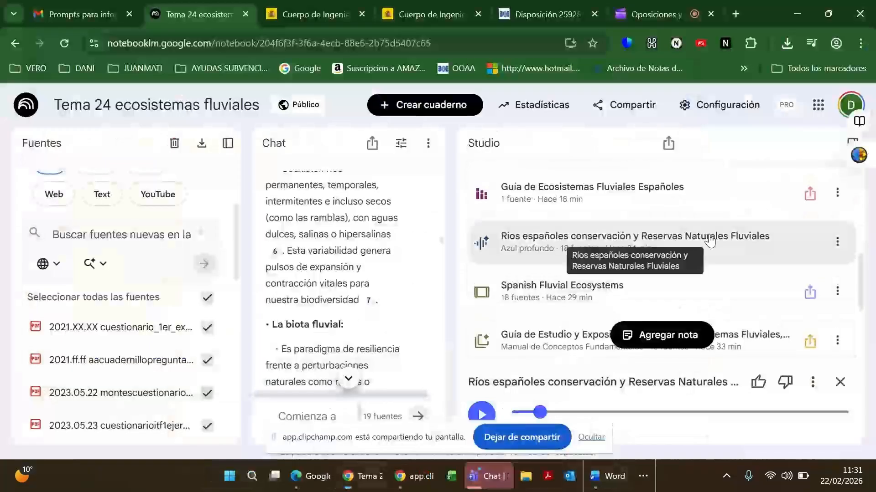
scroll(710, 241, "up", 5)
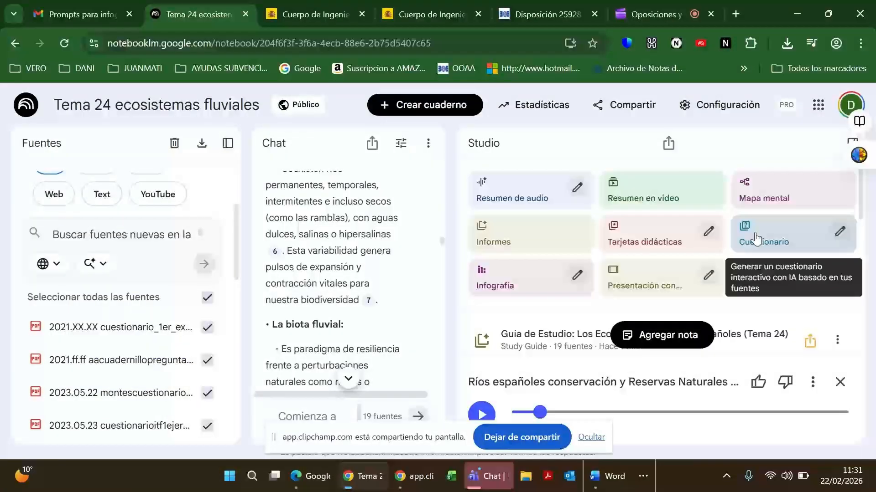
Open the customization options for a new audio summary and set its language to español.
left_click(578, 187)
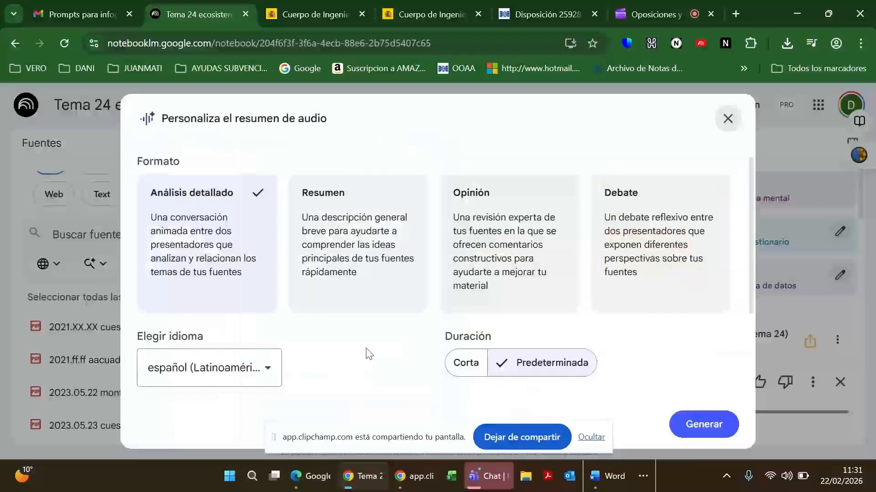
scroll(278, 275, "down", 2)
left_click(277, 273)
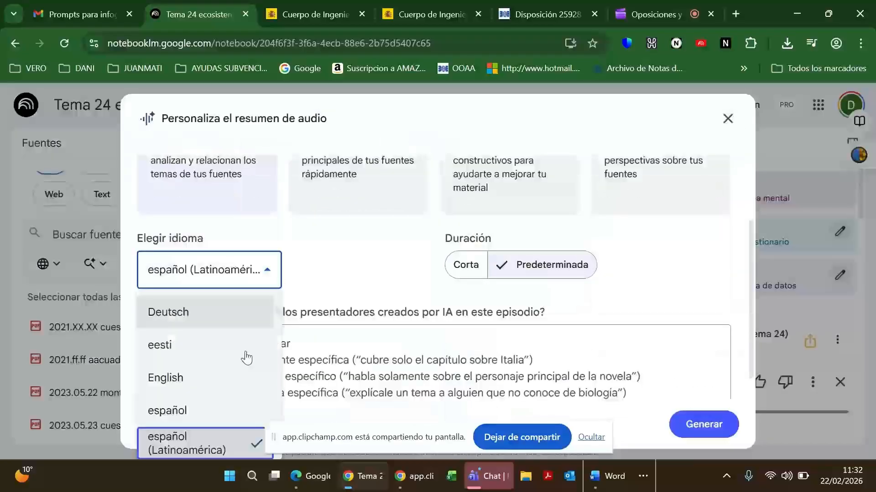
left_click(246, 410)
scroll(475, 388, "down", 1)
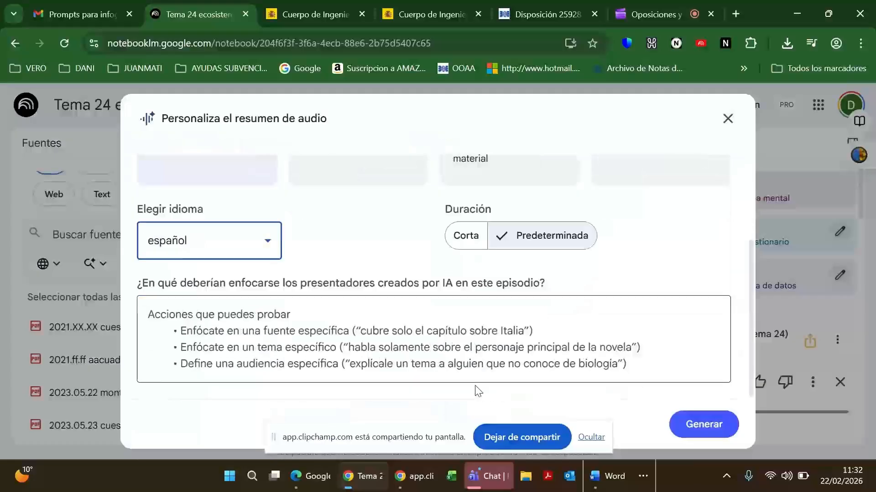
Switch to "Prompt para inicio.docx" in Word and highlight the "Narrativo" heading with its presentation style instructions.
mouse_move(607, 489)
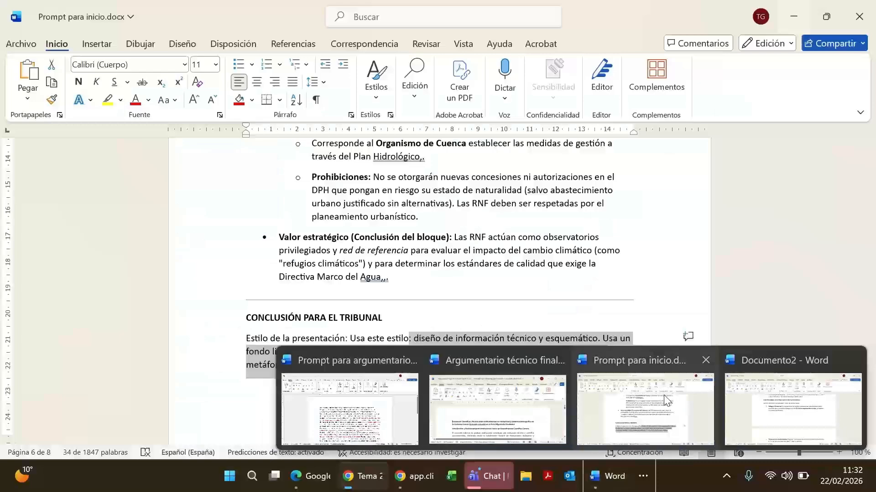
left_click(666, 401)
scroll(480, 282, "up", 3)
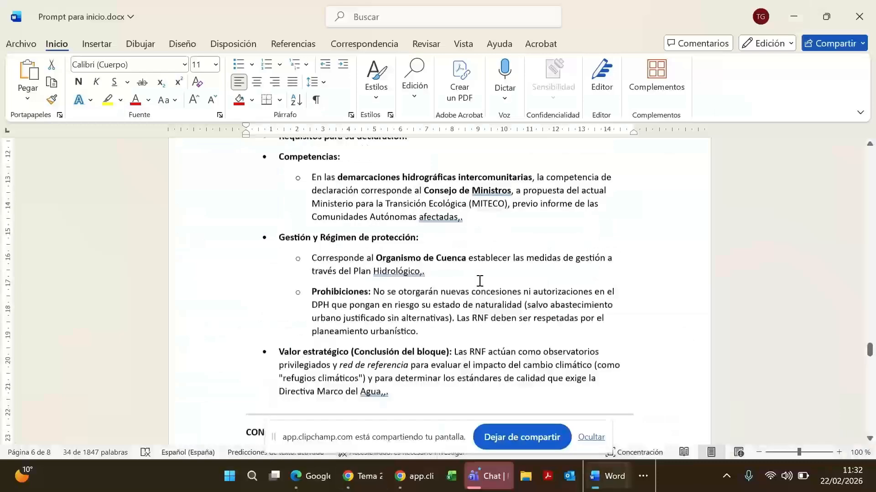
scroll(480, 282, "down", 10)
left_click_drag(248, 254, 585, 299)
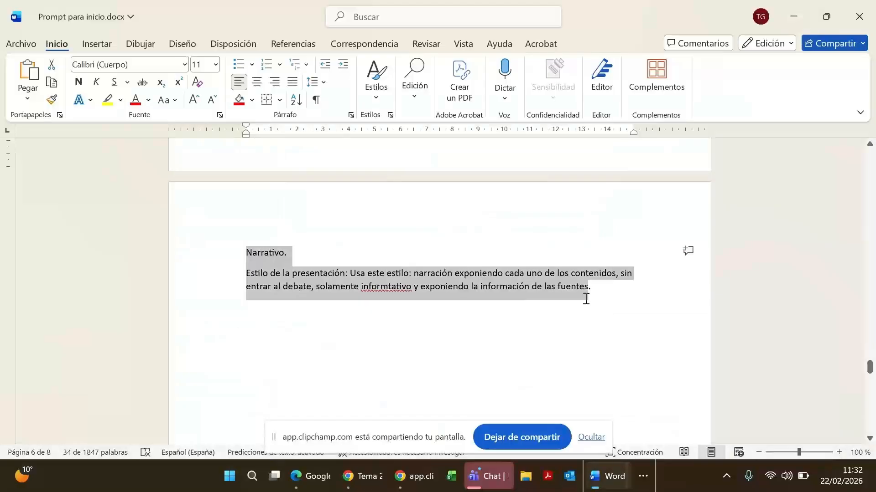
Review the prompt's topic outline from the natural reserves block back to the introduction and down to riparian vegetation.
scroll(516, 294, "up", 10)
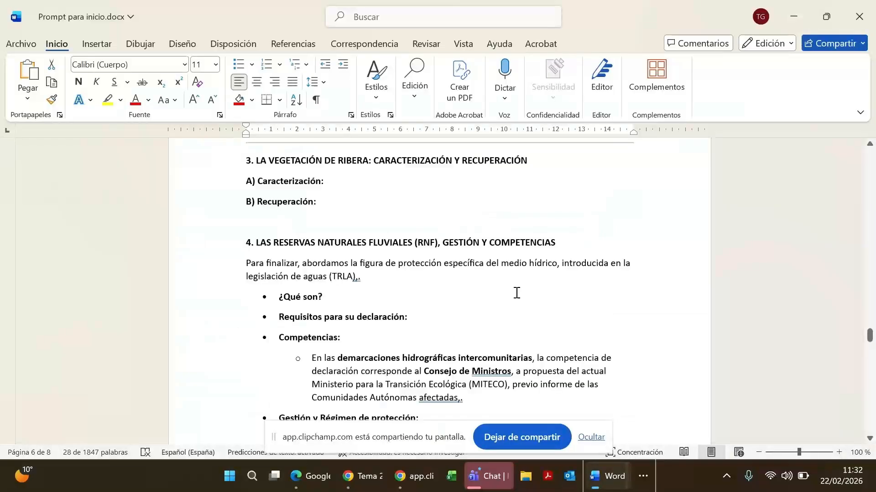
scroll(516, 293, "up", 5)
scroll(516, 293, "up", 5)
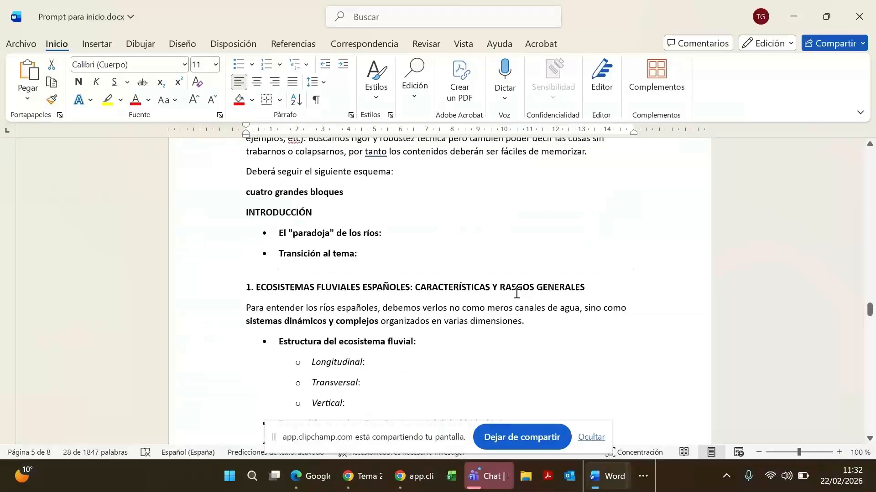
scroll(516, 294, "down", 5)
scroll(516, 293, "down", 4)
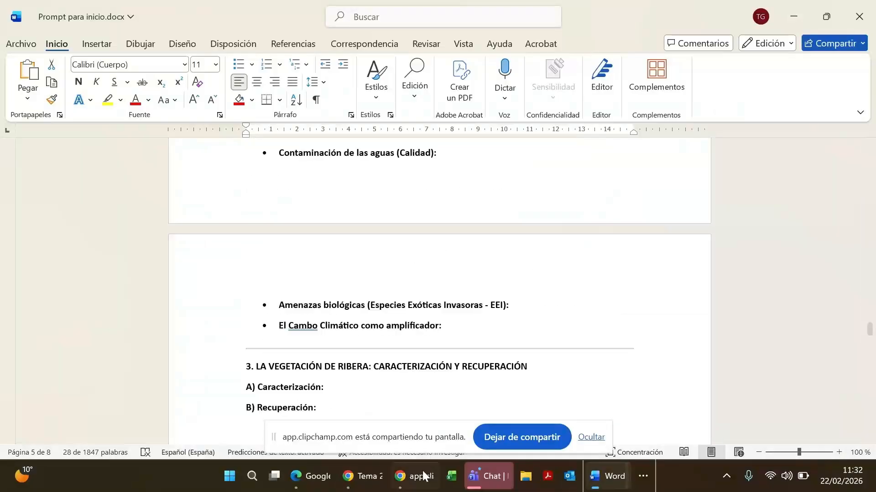
Switch back to NotebookLM, review the audio summary's format, language, duration and focus options, and close them without generating.
left_click(407, 484)
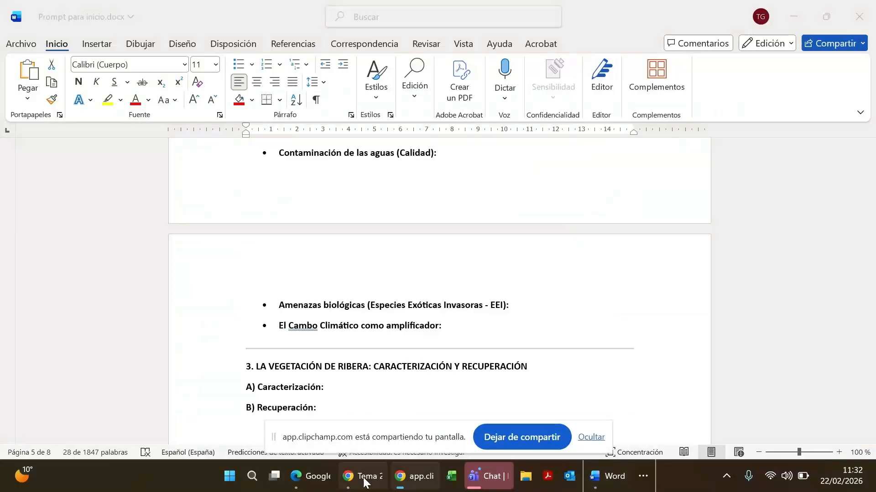
left_click(365, 479)
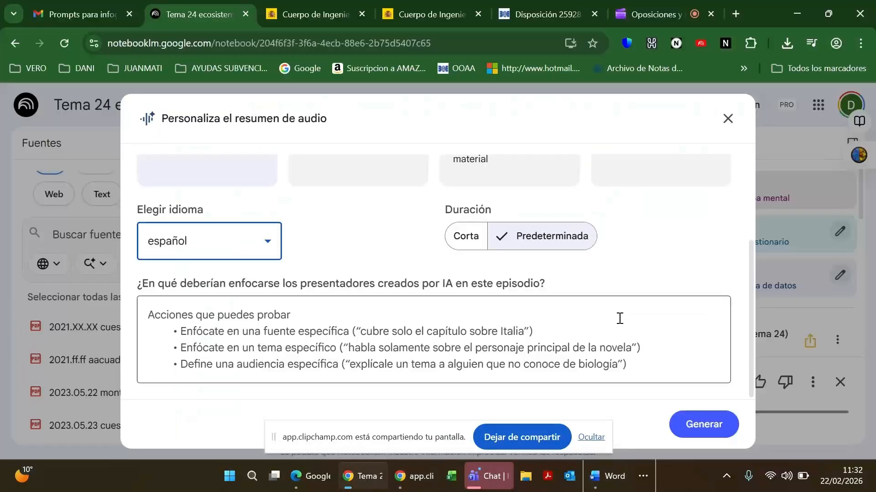
scroll(551, 304, "up", 3)
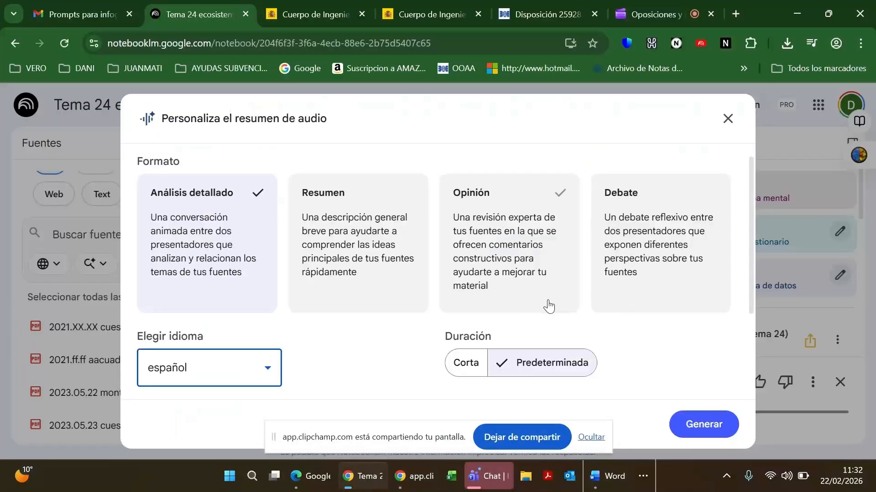
scroll(548, 303, "down", 3)
scroll(548, 303, "up", 3)
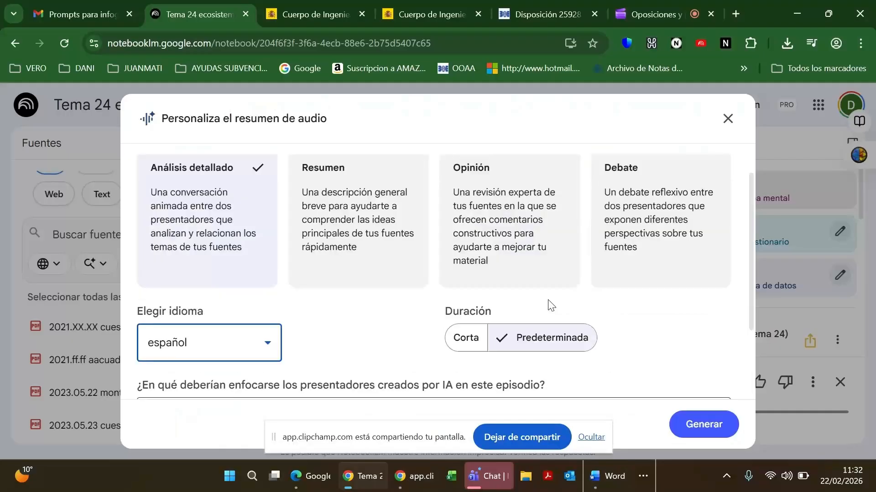
scroll(551, 305, "down", 2)
left_click(727, 119)
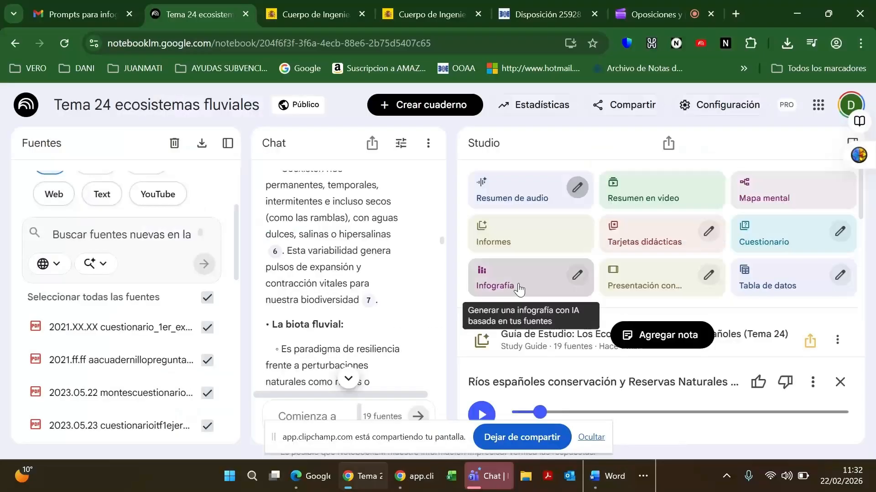
Widen the chat area slightly and look through Studio's creation tools and generated items down to the existing audio summary.
left_click_drag(451, 264, 488, 269)
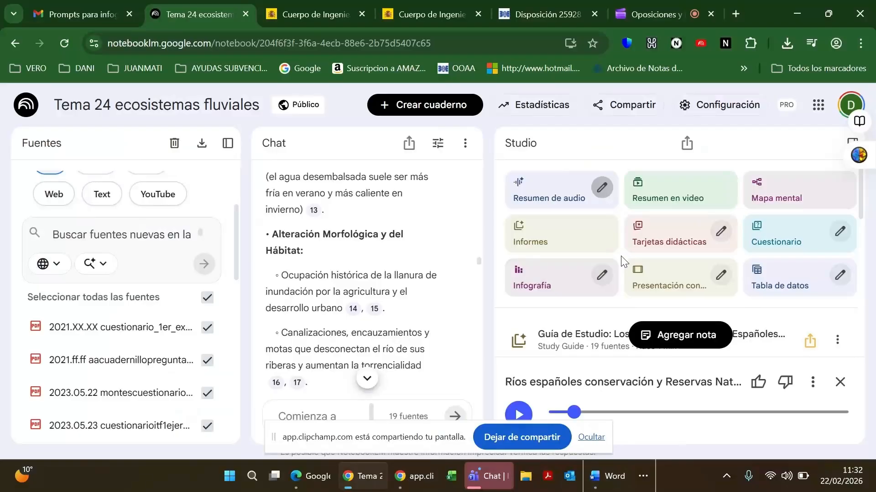
scroll(621, 261, "down", 1)
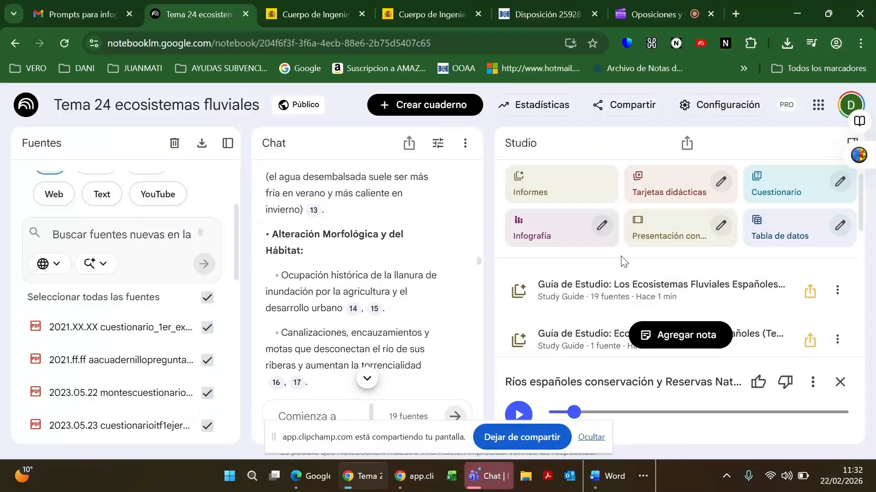
scroll(648, 248, "down", 1)
scroll(589, 270, "down", 1)
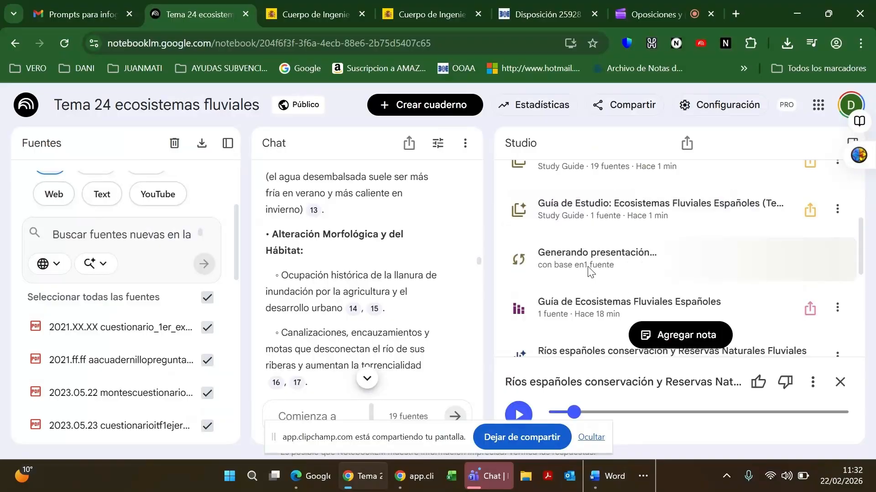
scroll(589, 270, "down", 1)
scroll(590, 282, "down", 1)
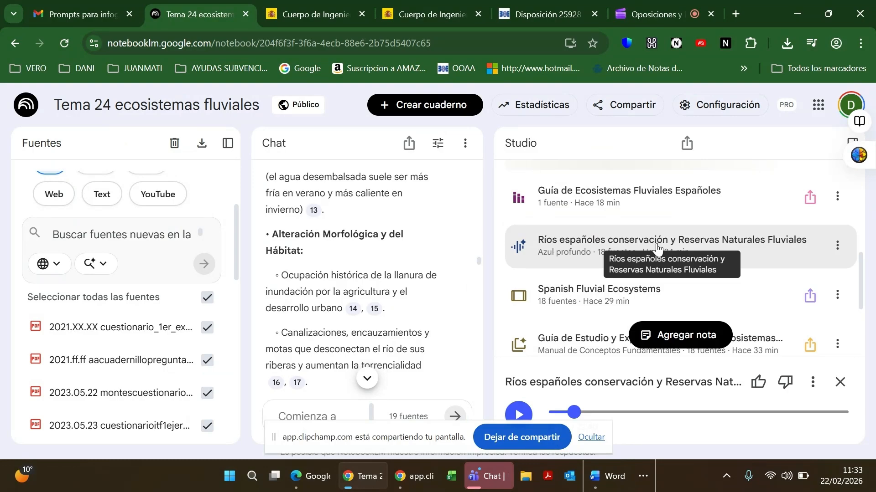
scroll(657, 247, "up", 5)
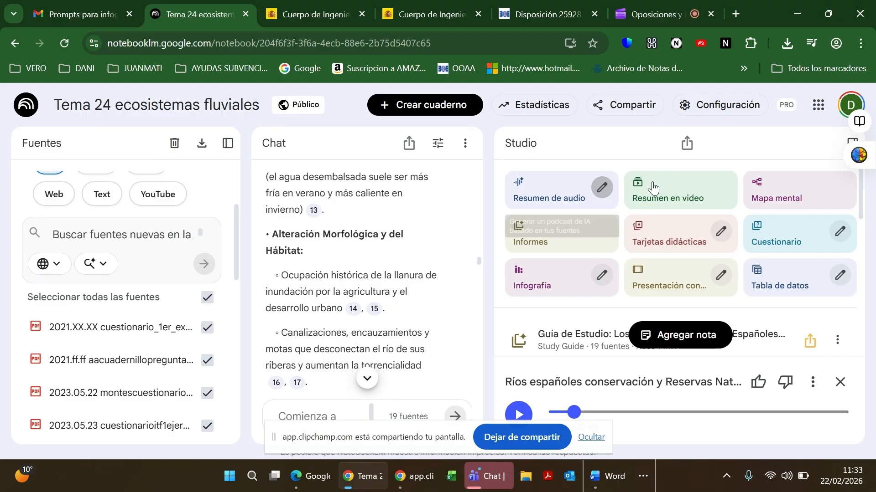
scroll(656, 281, "down", 3)
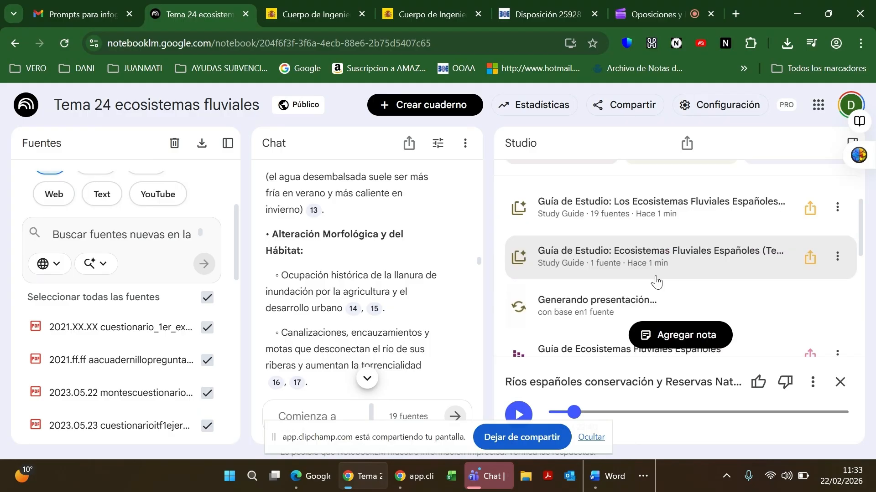
scroll(655, 281, "down", 4)
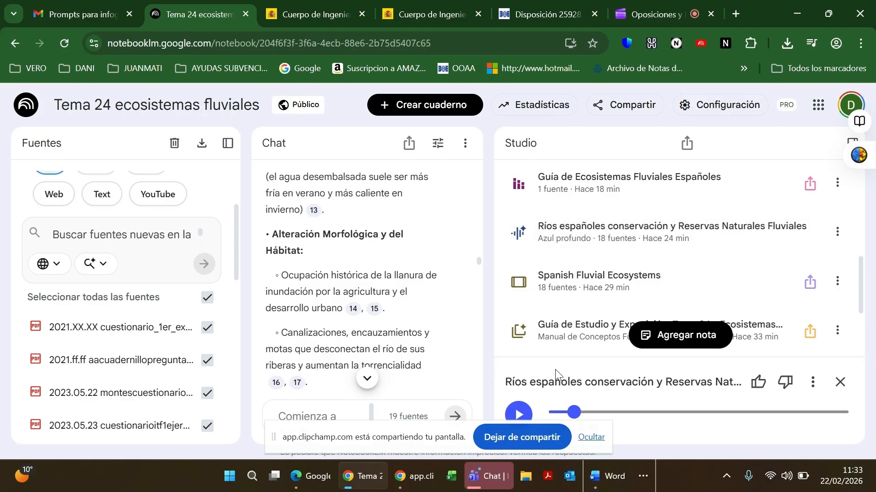
Play a portion of the "Ríos españoles conservación y Reservas Naturales Fluviales" audio, pause it and return to Studio's creation tools.
left_click(515, 416)
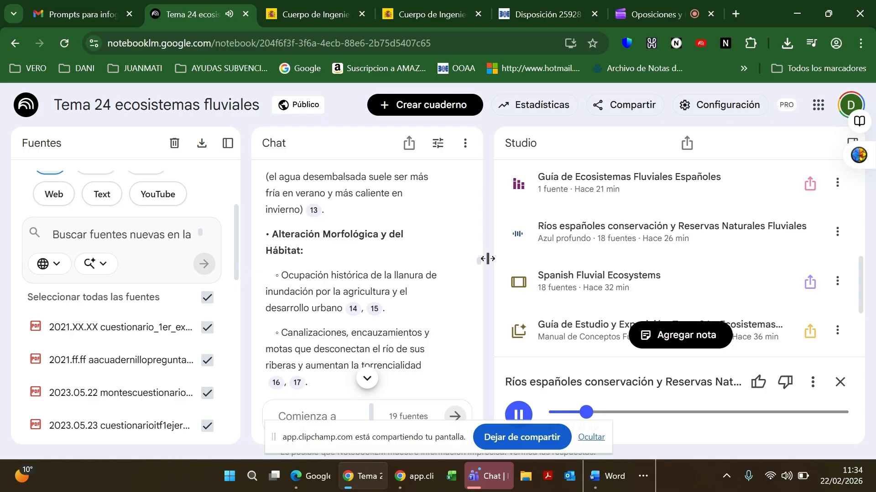
left_click_drag(487, 259, 488, 261)
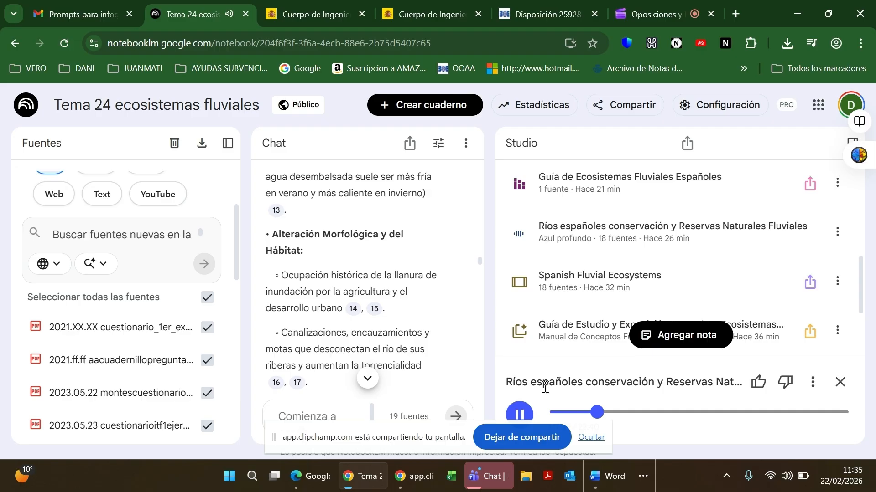
left_click(525, 415)
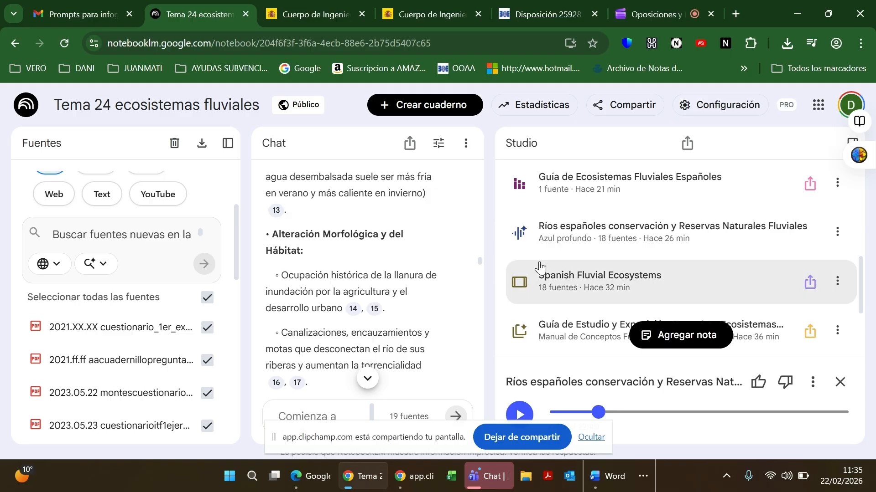
scroll(570, 257, "up", 2)
scroll(600, 250, "up", 4)
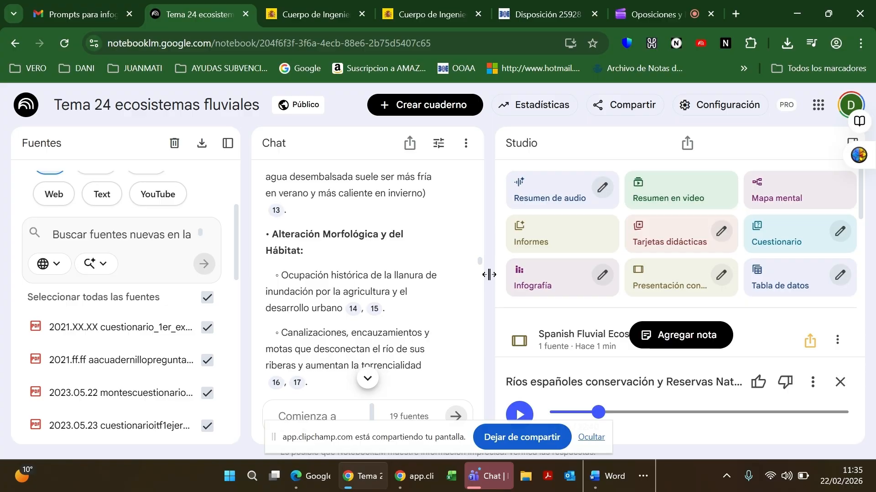
Look through Studio's creation tools and generated items, and open the "Guía de Ecosistemas Fluviales Españoles" infographic.
scroll(587, 294, "down", 3)
scroll(587, 296, "down", 1)
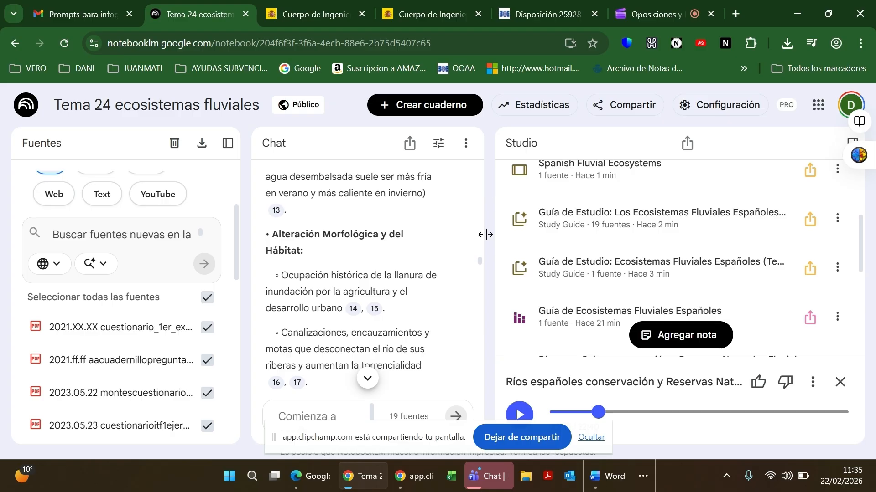
scroll(574, 242, "up", 4)
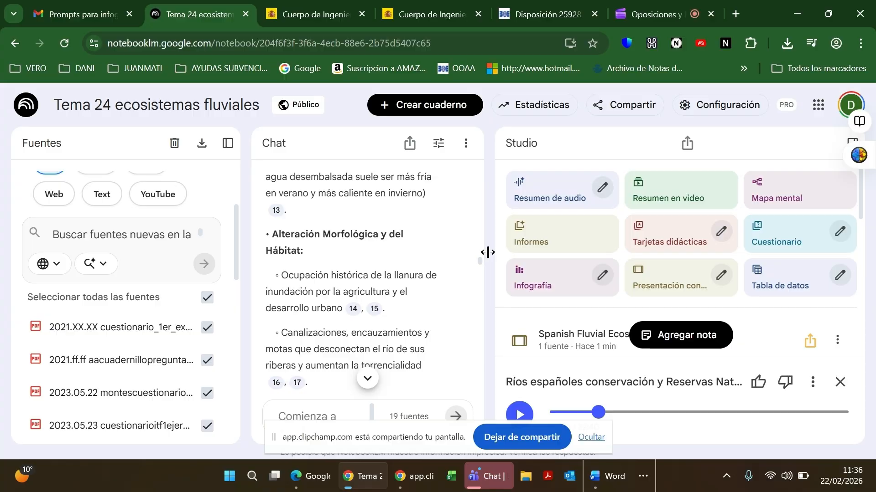
scroll(552, 349, "down", 5)
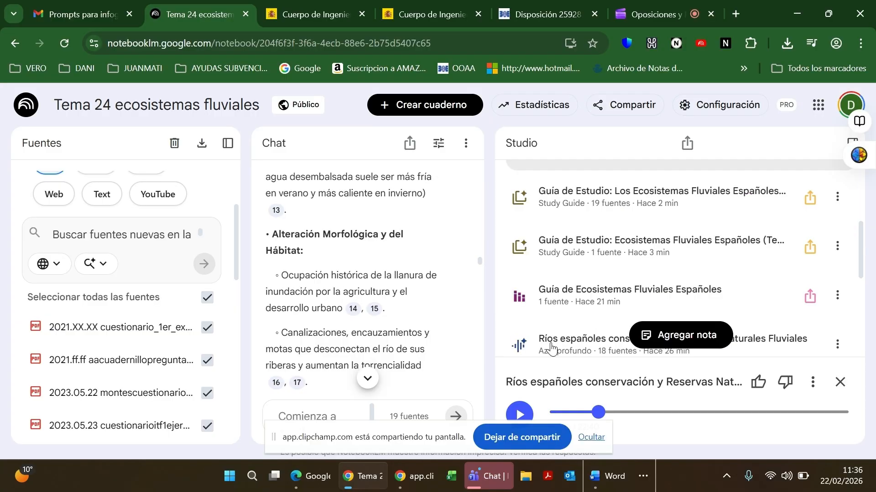
scroll(551, 350, "down", 1)
scroll(552, 349, "down", 2)
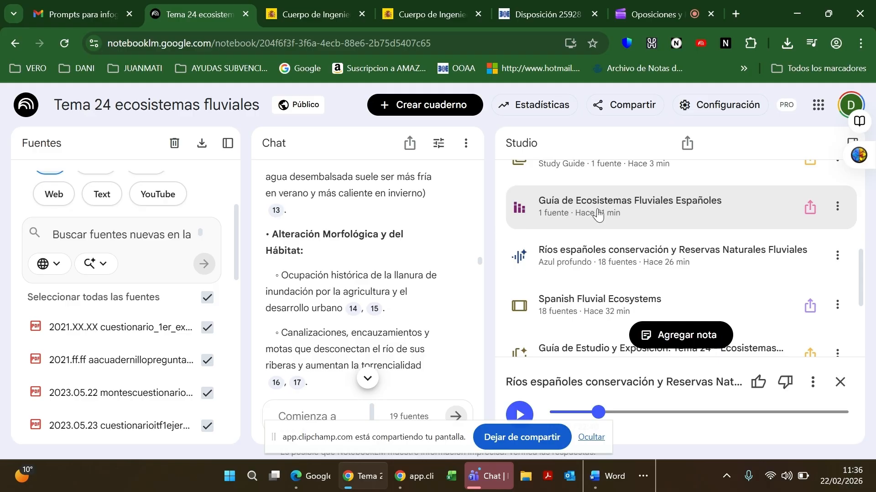
scroll(591, 228, "up", 2)
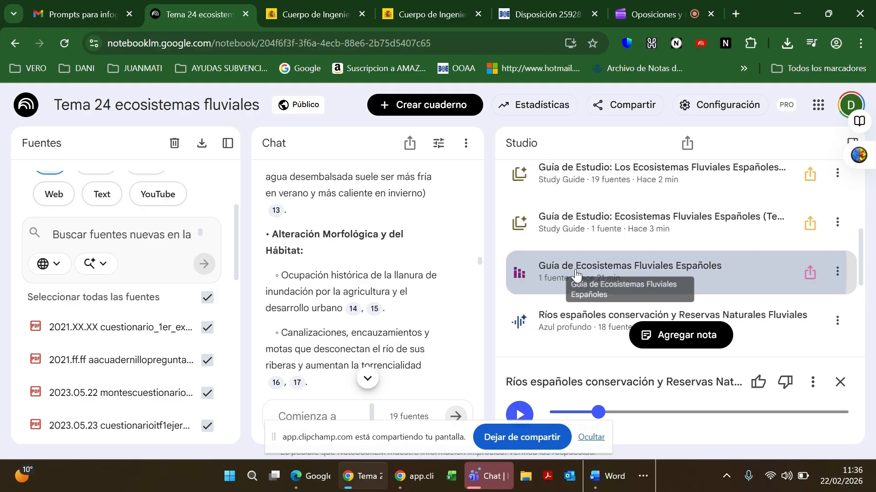
left_click(576, 272)
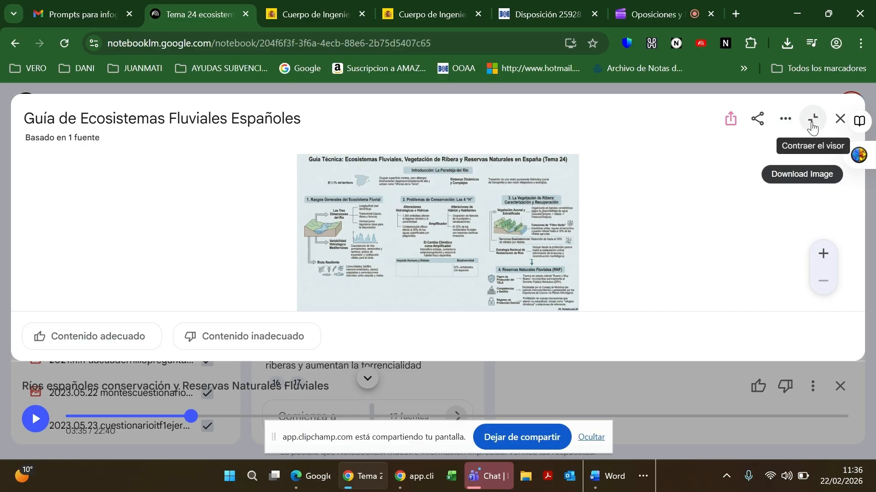
Contract and re-expand the infographic viewer, magnify the infographic to inspect its conservation problems section, and reduce the magnification again.
left_click(814, 120)
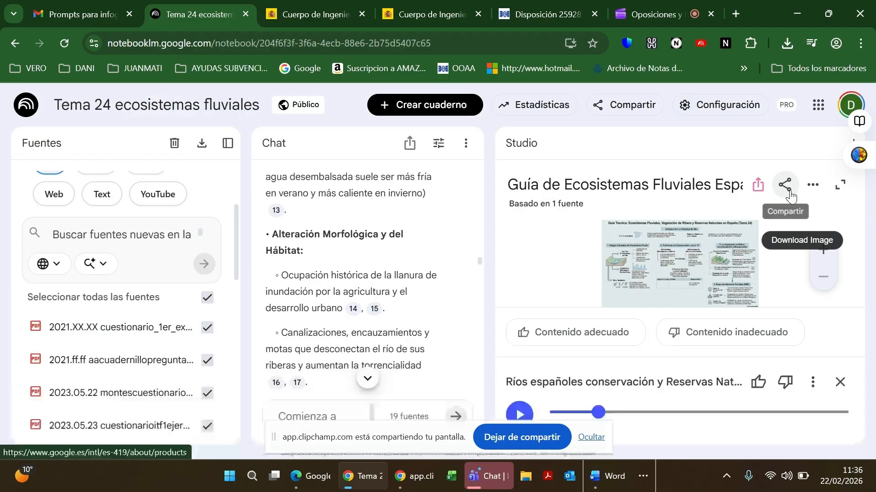
left_click(838, 192)
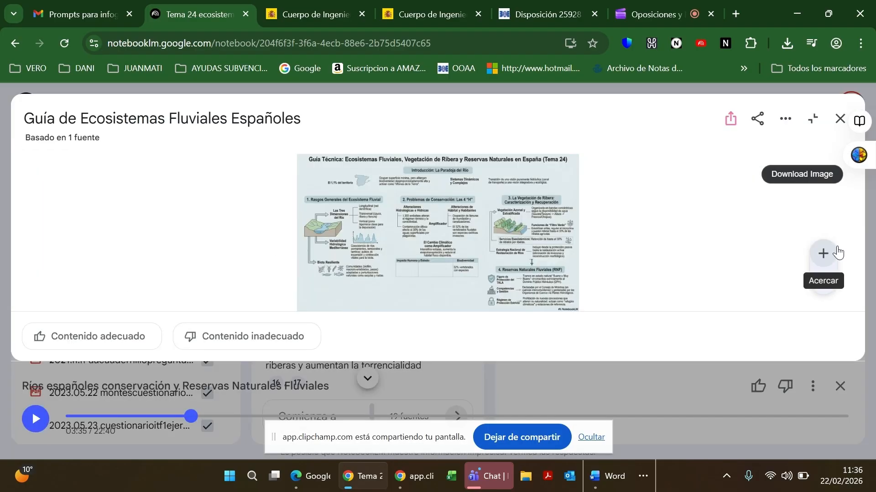
left_click(823, 253)
left_click(828, 255)
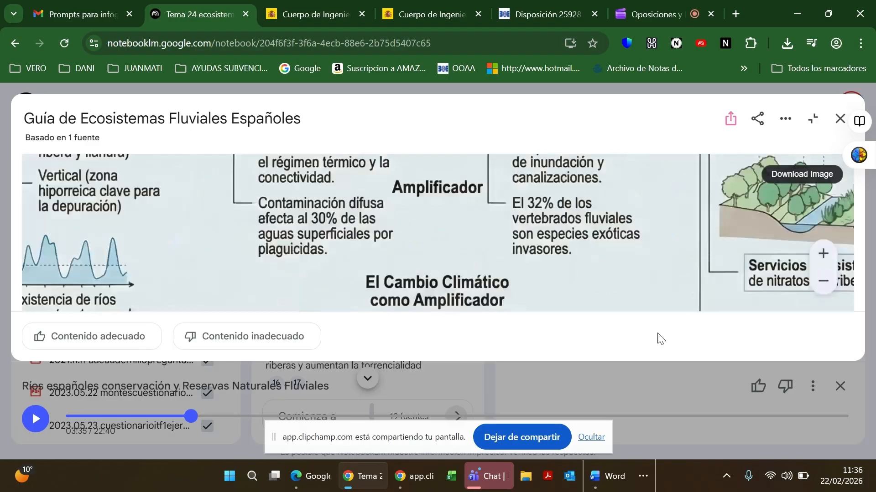
scroll(535, 233, "up", 1)
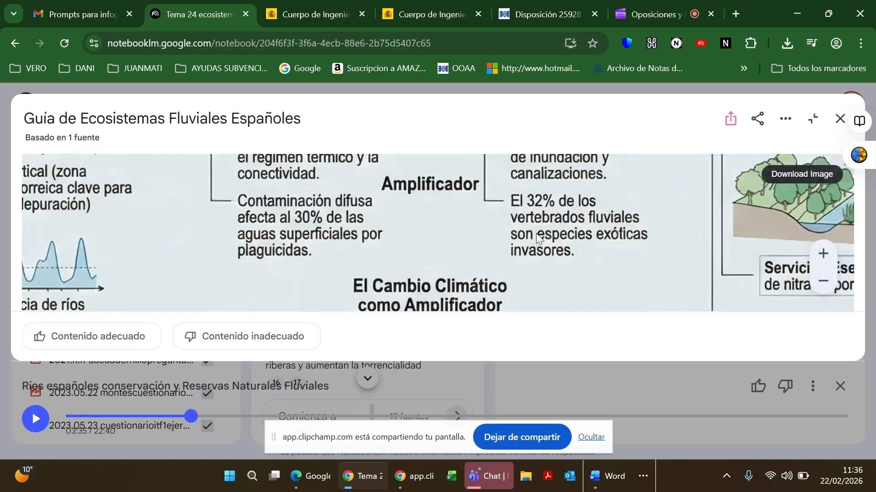
left_click(823, 292)
left_click(824, 292)
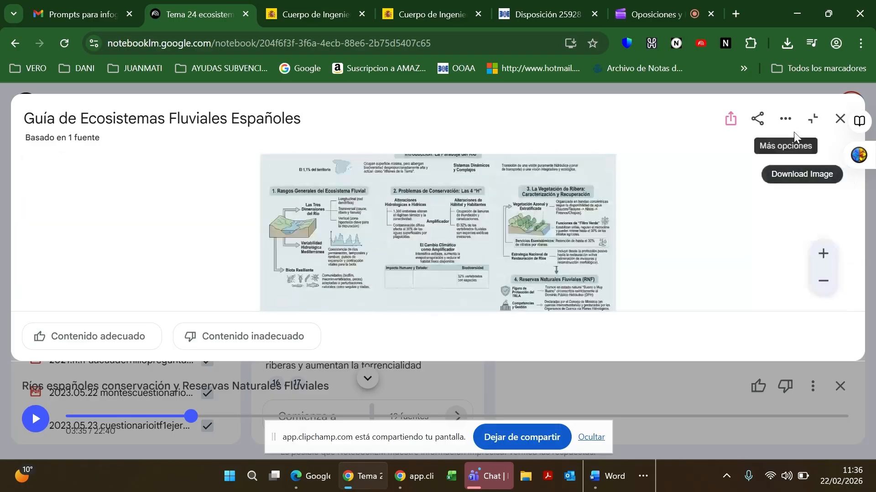
Download the infographic, view the downloaded image in Fotos, and close both the image and the infographic viewer.
left_click(795, 128)
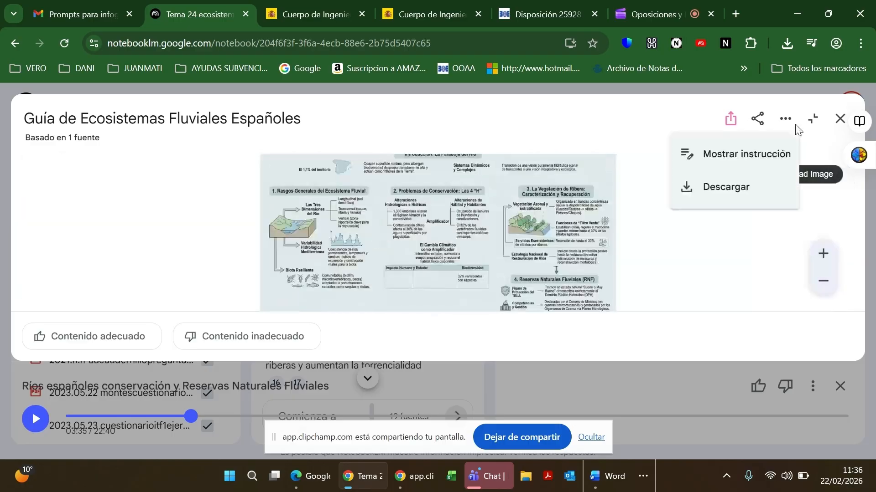
left_click(747, 179)
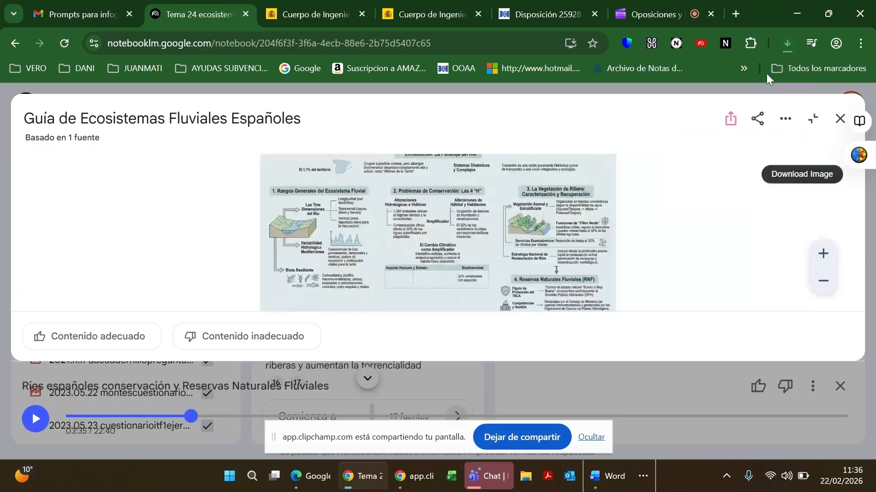
left_click(648, 92)
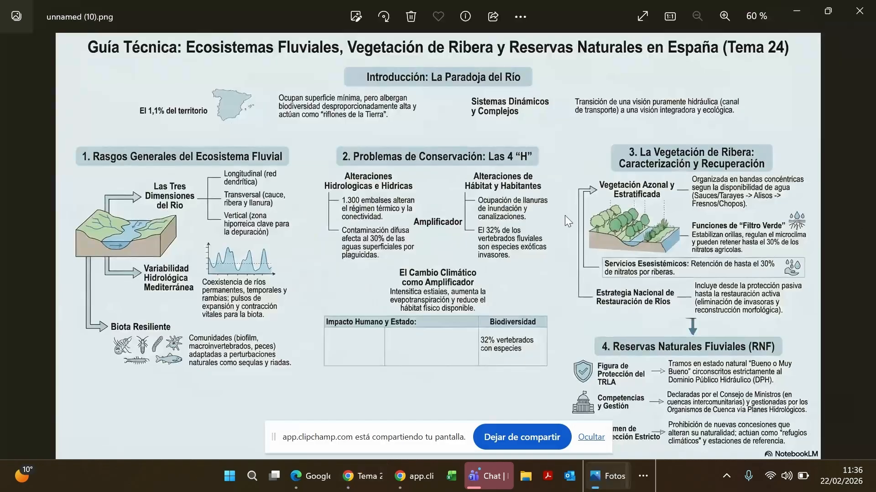
left_click(866, 26)
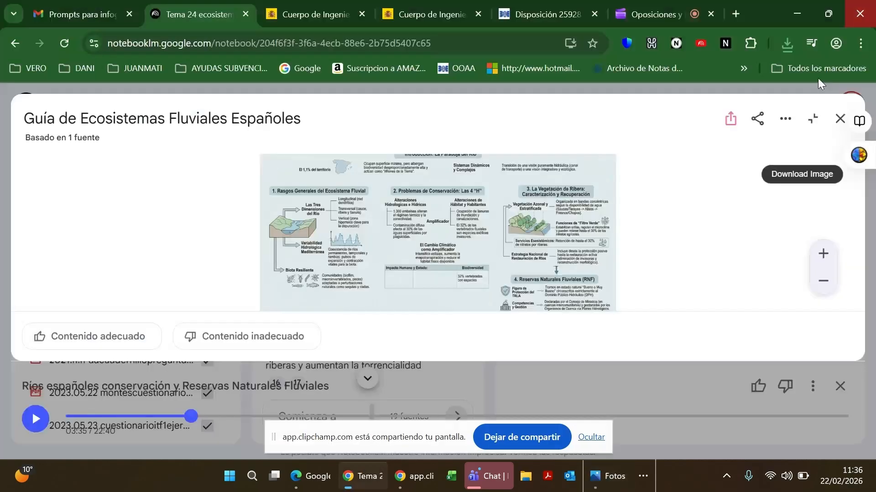
left_click(840, 120)
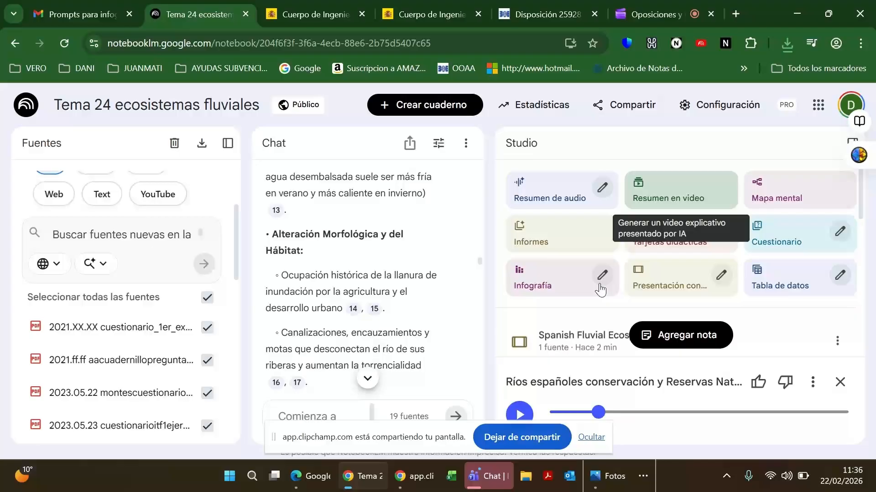
Review the infographic customization options with the Detallado detail level and the description field, and close them without generating.
left_click(602, 276)
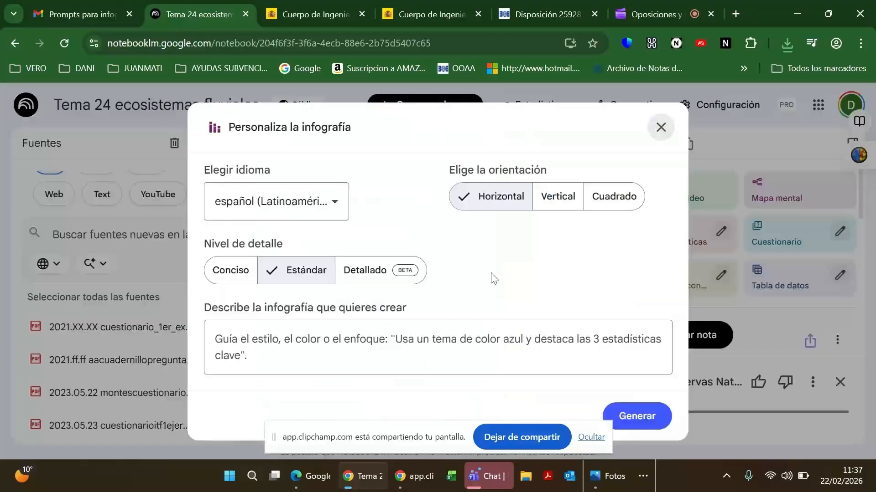
left_click(381, 276)
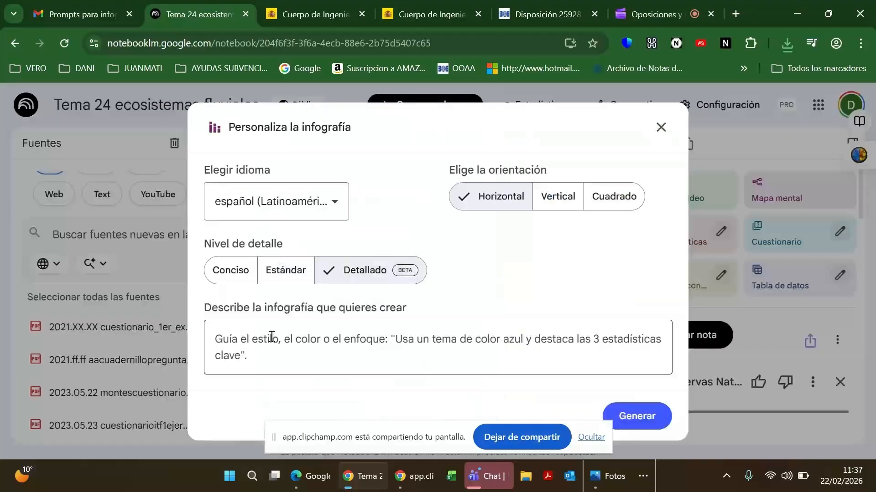
left_click(272, 336)
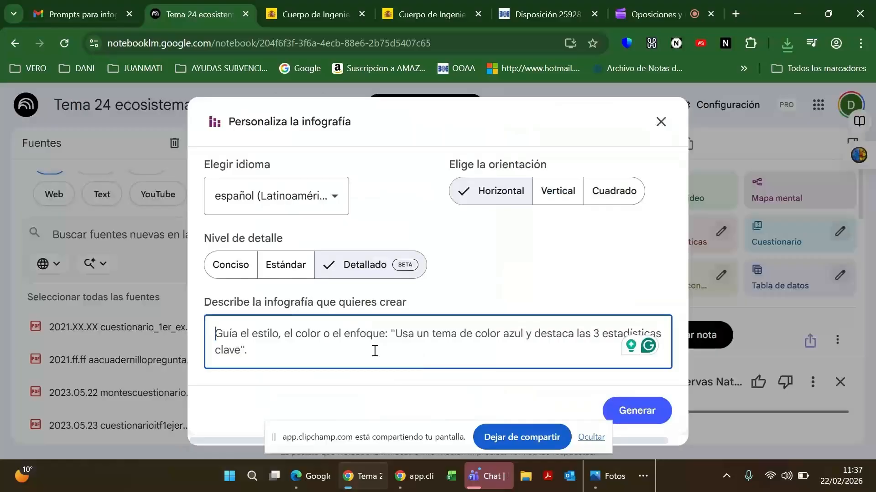
left_click(656, 129)
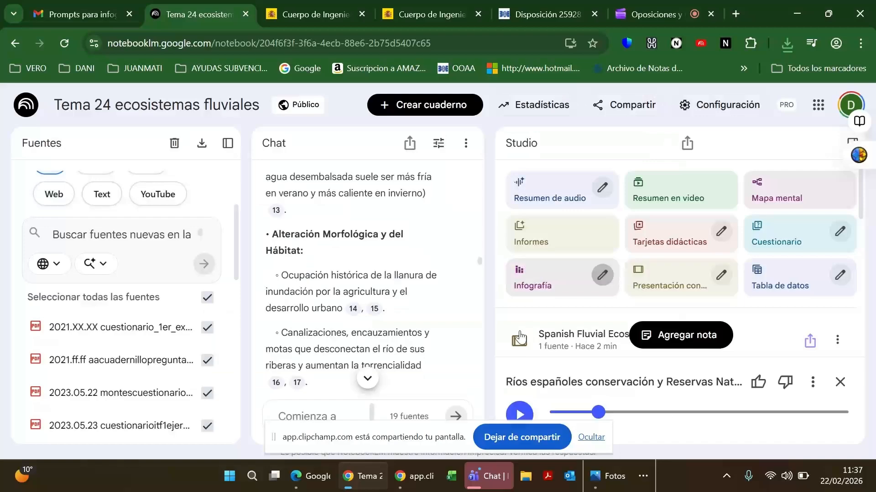
Open the one-source "Guía de Estudio: Ecosistemas Fluviales Españoles (Tema 24)", read down to the vertebrates point, and return to Studio.
scroll(679, 288, "down", 2)
scroll(678, 288, "down", 1)
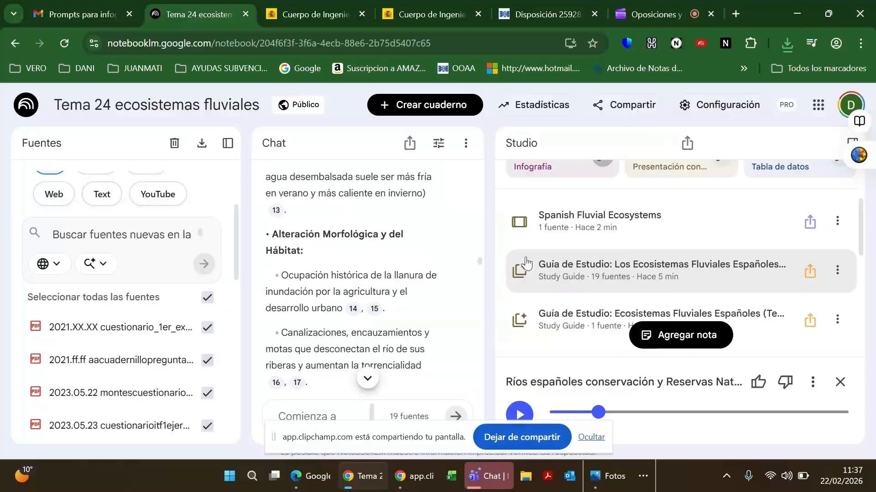
scroll(522, 284, "down", 1)
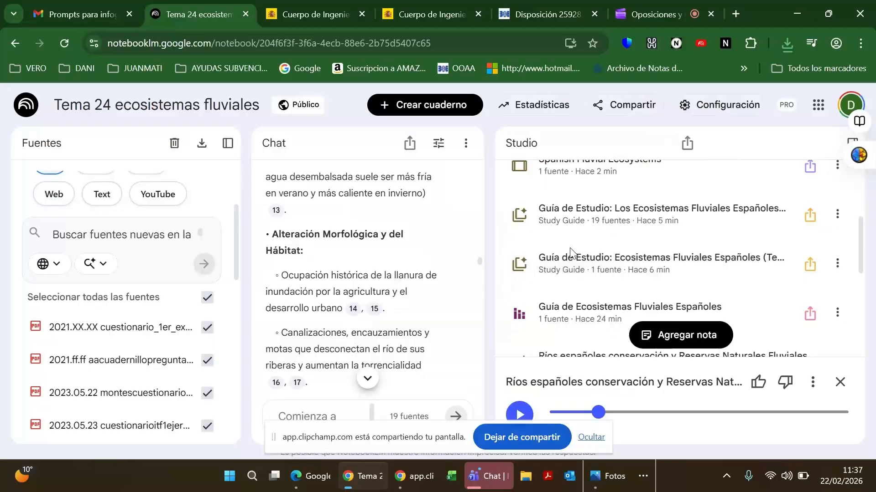
left_click(586, 272)
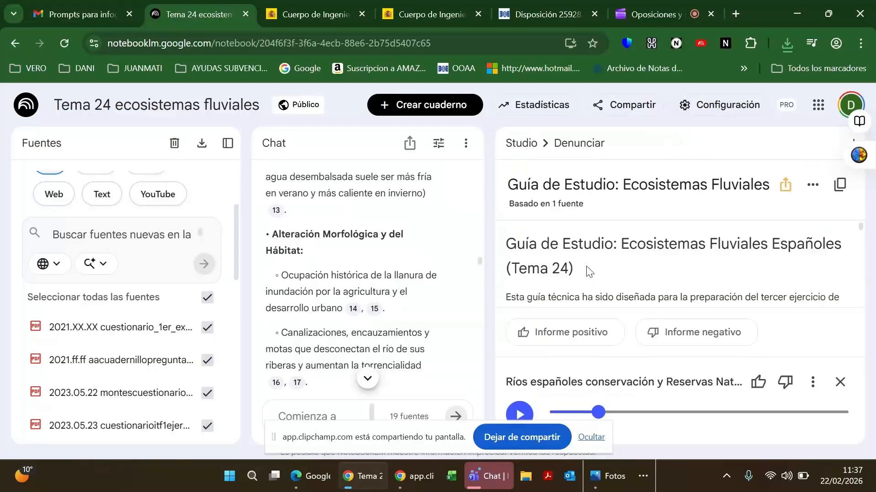
scroll(615, 269, "down", 2)
scroll(646, 265, "down", 2)
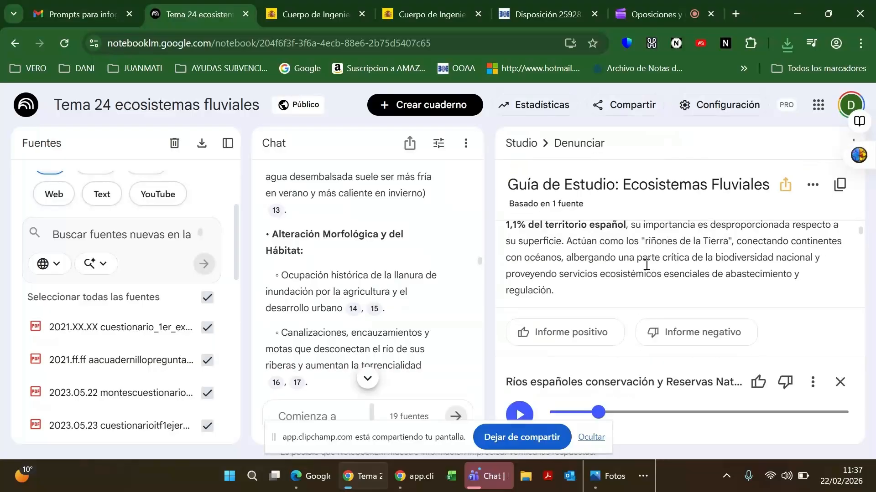
scroll(647, 265, "down", 2)
scroll(647, 270, "down", 2)
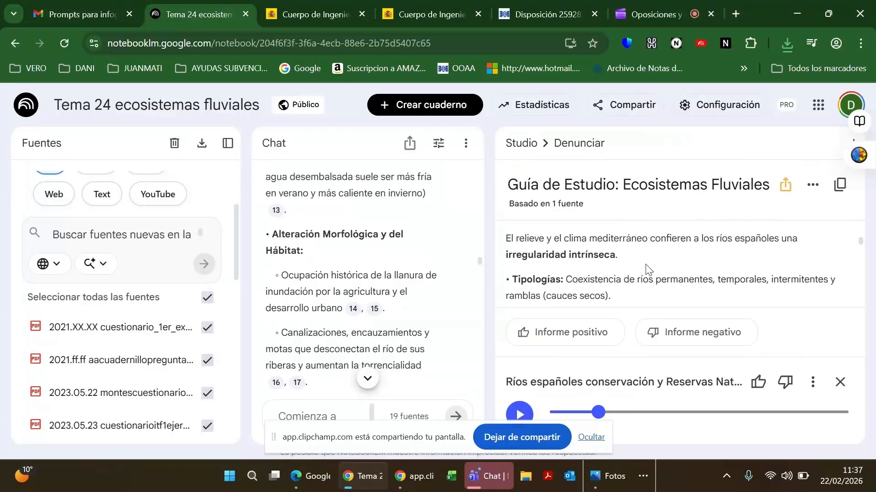
scroll(646, 270, "down", 3)
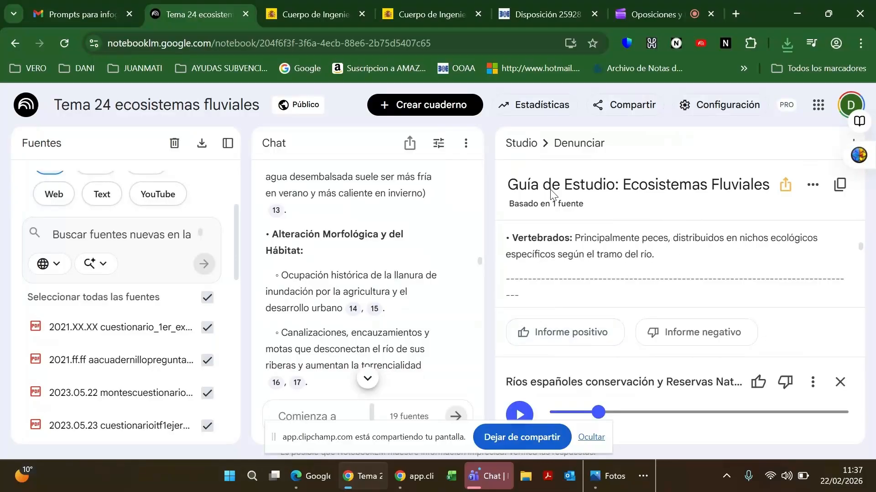
left_click(523, 143)
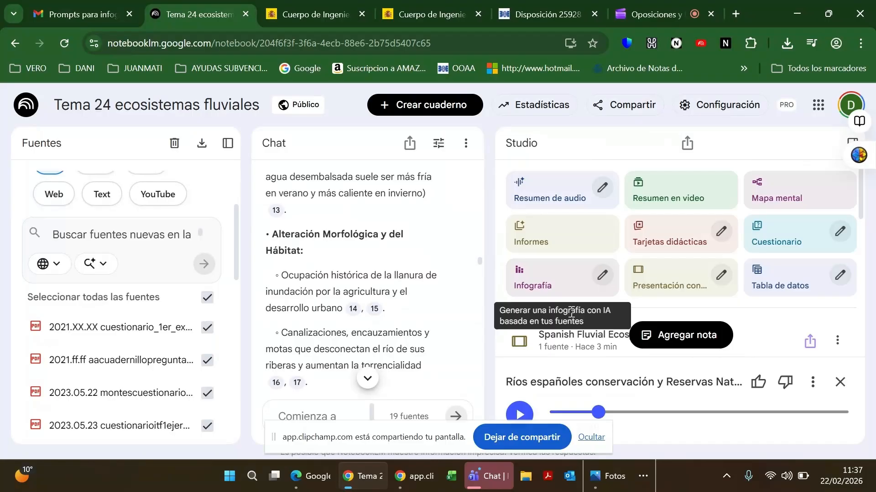
Open the 19-source "Guía de Estudio: Los Ecosistemas Fluviales Españoles" and read down to section 2 on conservation problems.
scroll(598, 336, "down", 3)
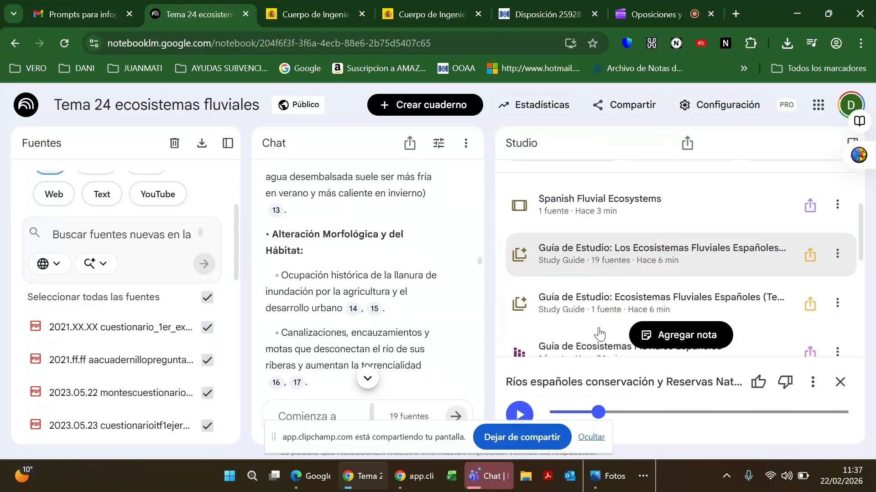
left_click(603, 269)
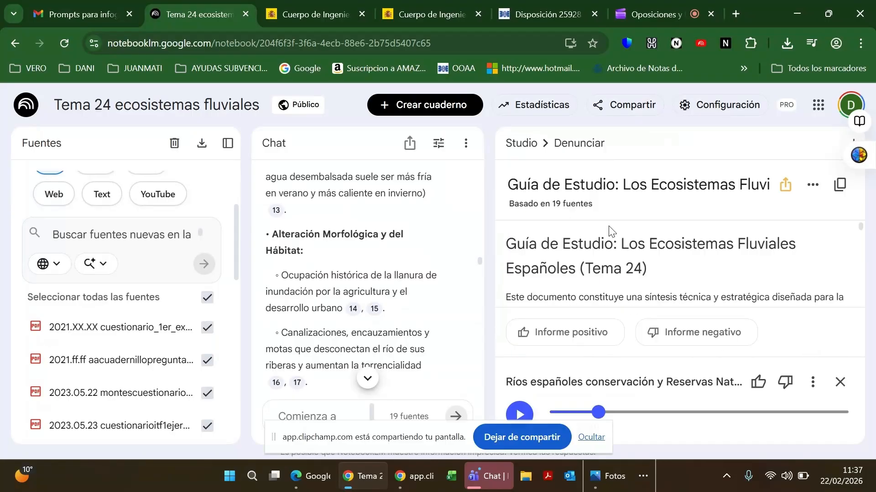
scroll(608, 249, "down", 2)
scroll(606, 265, "down", 2)
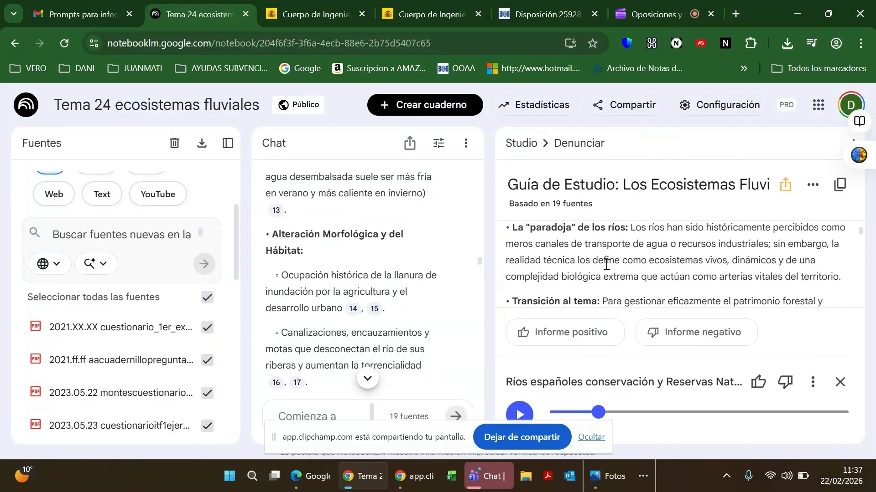
scroll(606, 265, "down", 3)
scroll(606, 265, "down", 3)
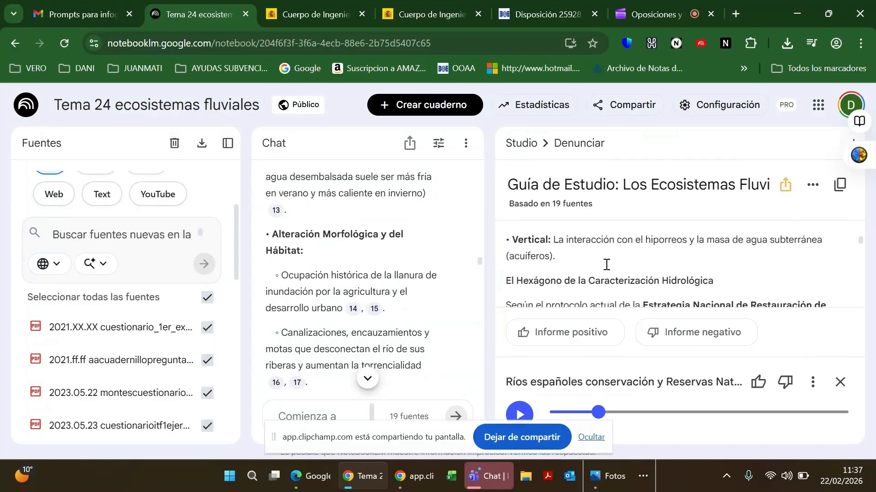
scroll(606, 265, "down", 2)
scroll(606, 265, "up", 1)
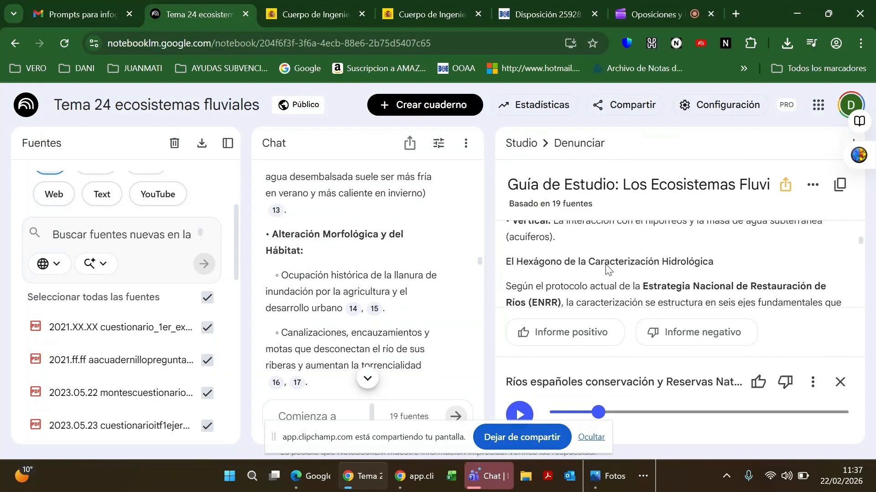
scroll(606, 265, "down", 2)
scroll(606, 264, "down", 3)
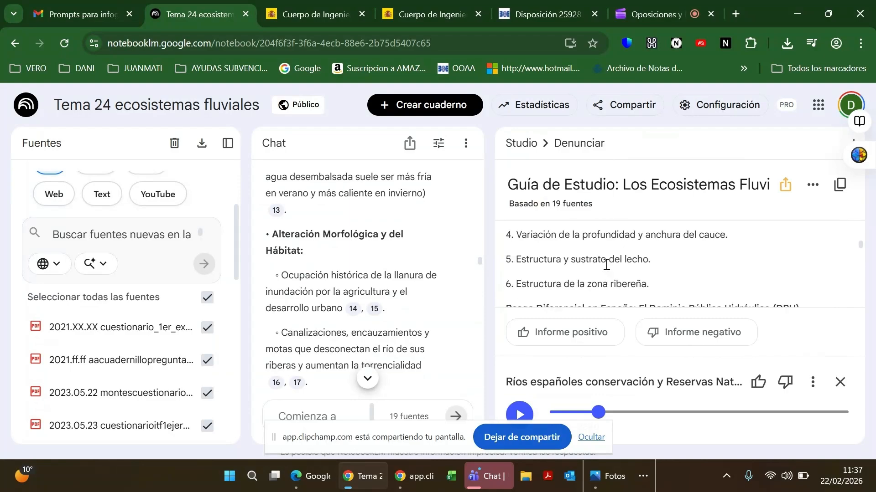
scroll(607, 265, "down", 2)
scroll(606, 265, "down", 2)
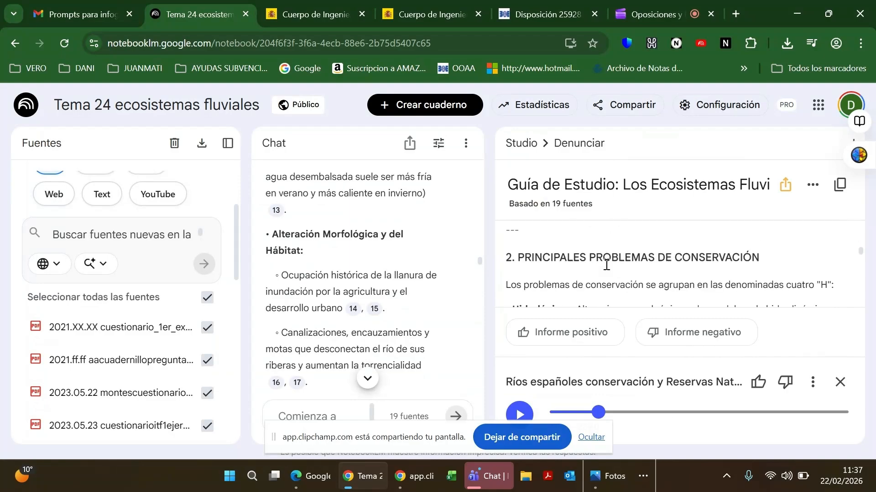
Read the study guide from the conservation problems through recovery and river reserves to the "Gestión y Régimen de Protección" point.
scroll(606, 265, "down", 3)
scroll(606, 265, "down", 2)
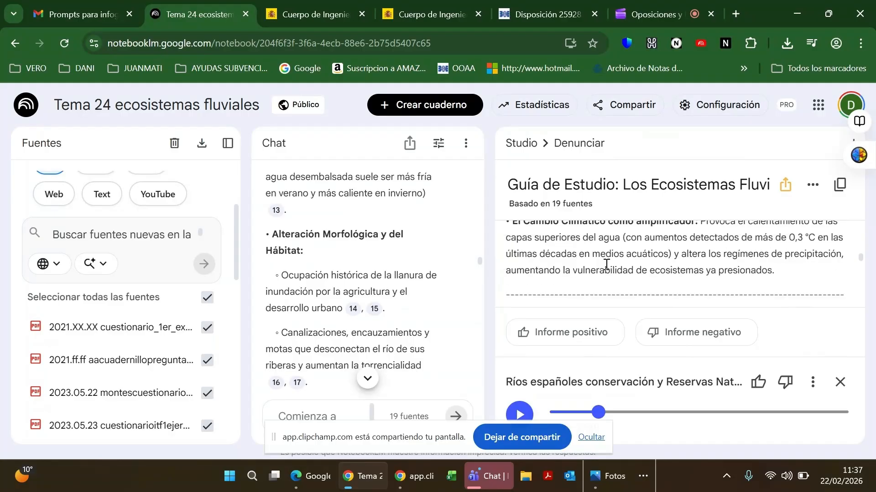
scroll(605, 264, "down", 3)
scroll(606, 264, "down", 3)
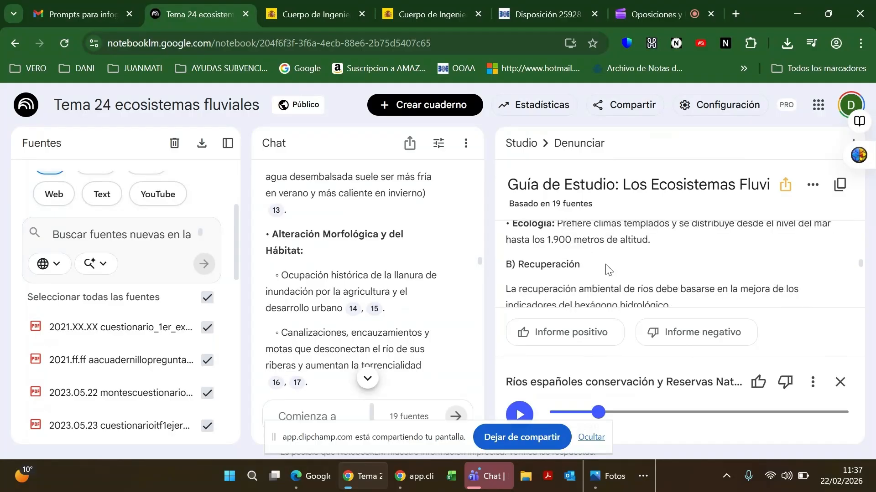
scroll(606, 267, "down", 3)
scroll(606, 264, "down", 3)
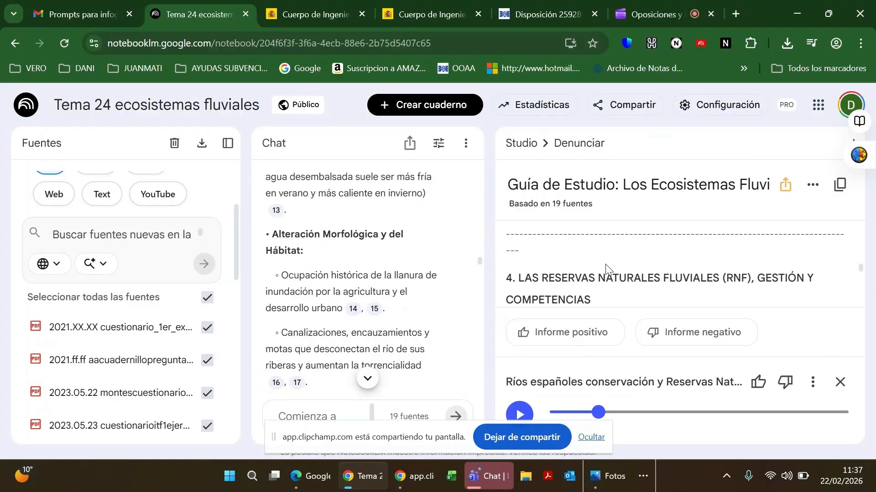
scroll(606, 268, "down", 3)
scroll(606, 268, "down", 3)
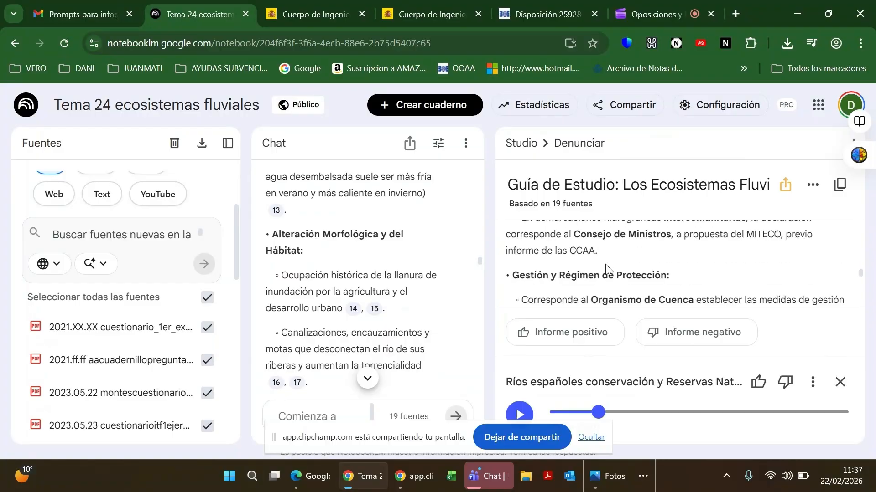
Check the 19-source study guide's options in the report and the Studio list, including its export choices, without applying any.
left_click(808, 192)
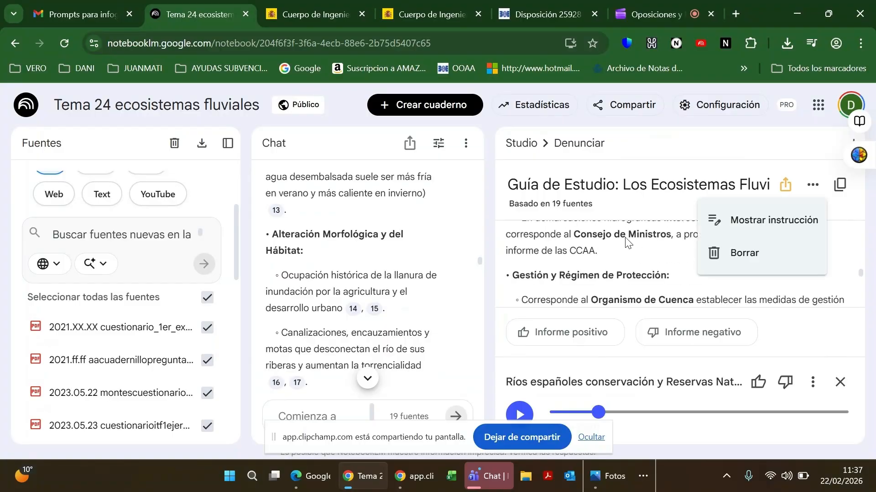
left_click(522, 149)
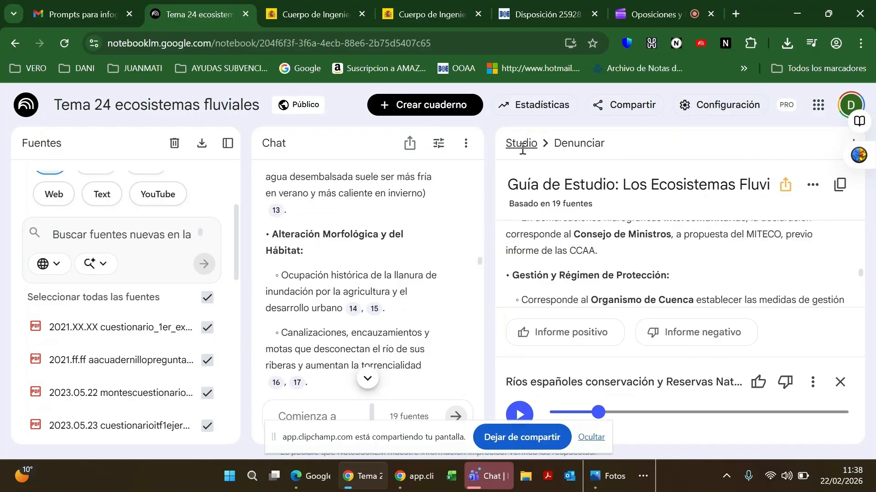
left_click(523, 149)
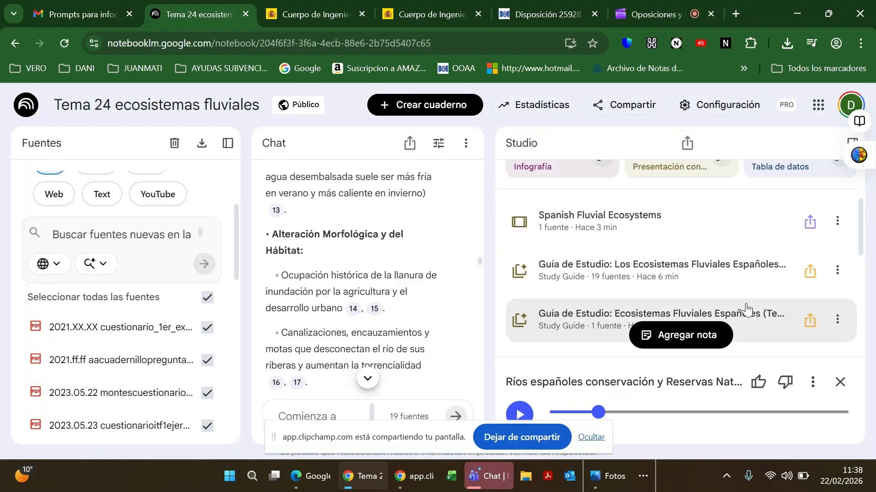
left_click(838, 272)
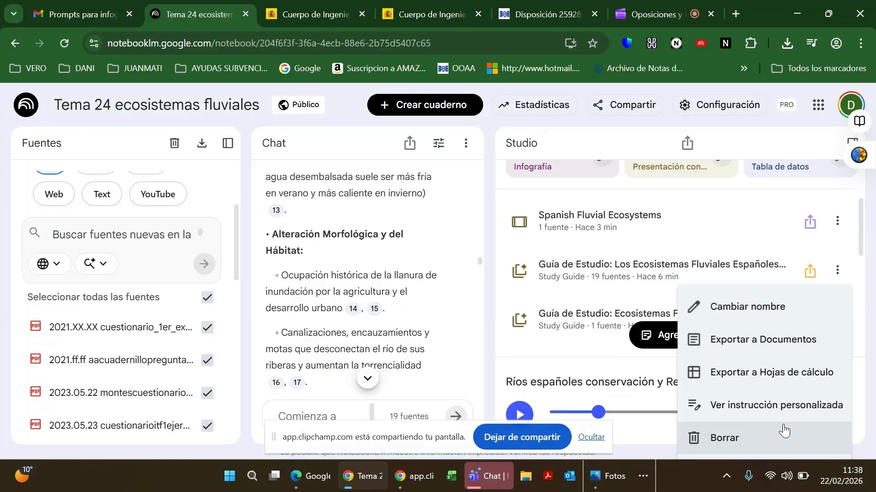
left_click(583, 268)
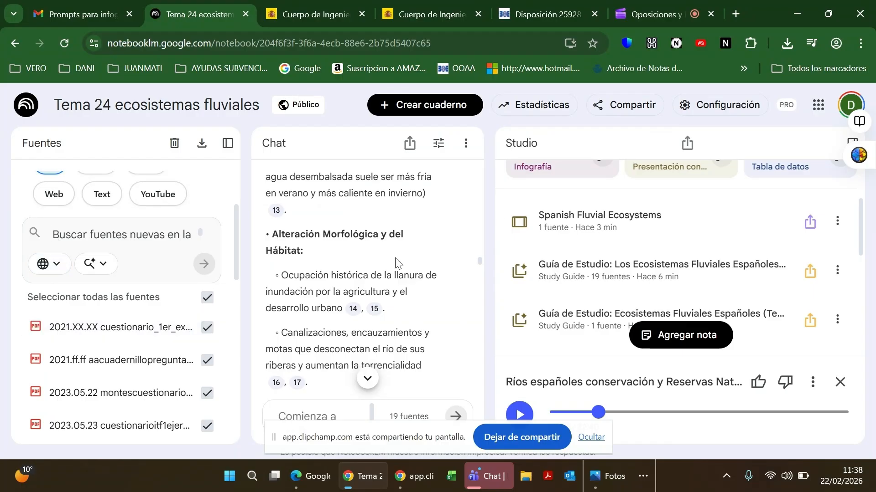
Open the "Spanish Fluvial Ecosystems" presentation from the Studio list and expand its viewer.
scroll(578, 264, "up", 2)
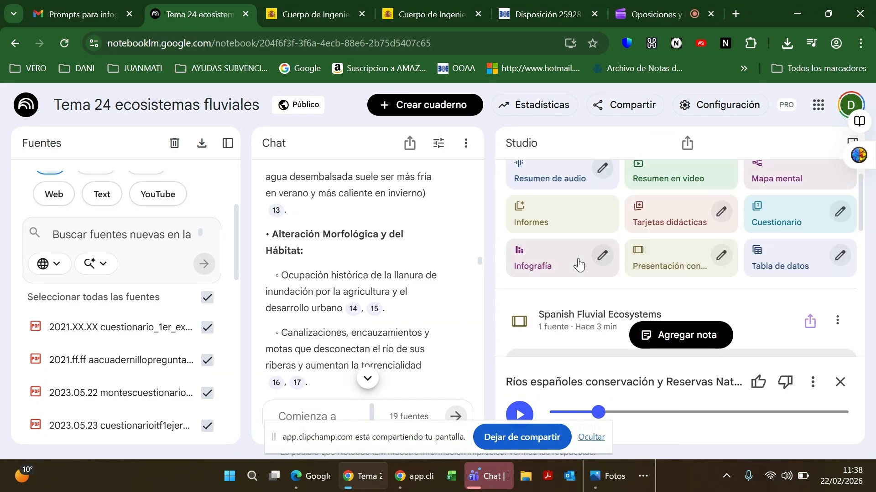
scroll(578, 264, "up", 1)
scroll(578, 258, "down", 2)
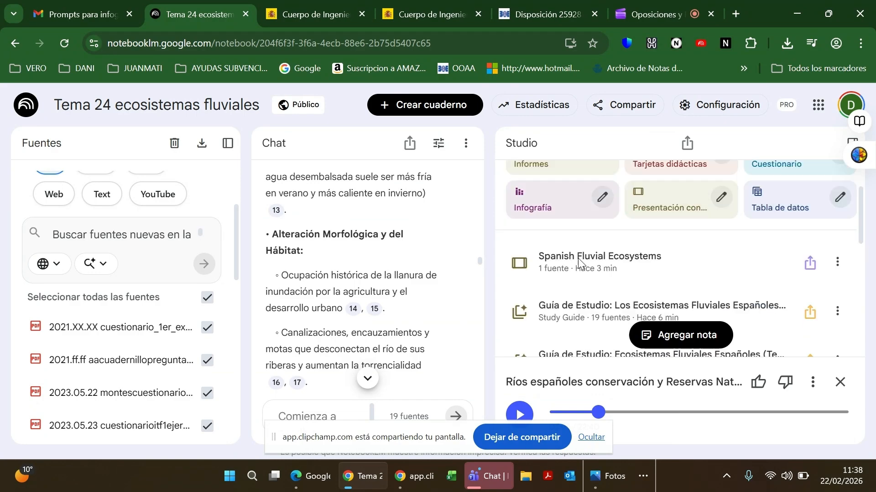
scroll(537, 254, "up", 2)
scroll(538, 253, "down", 3)
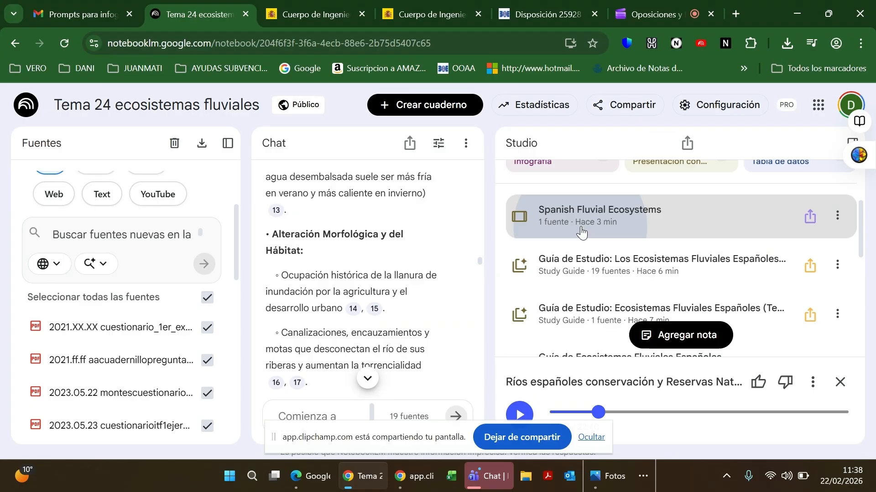
left_click(581, 233)
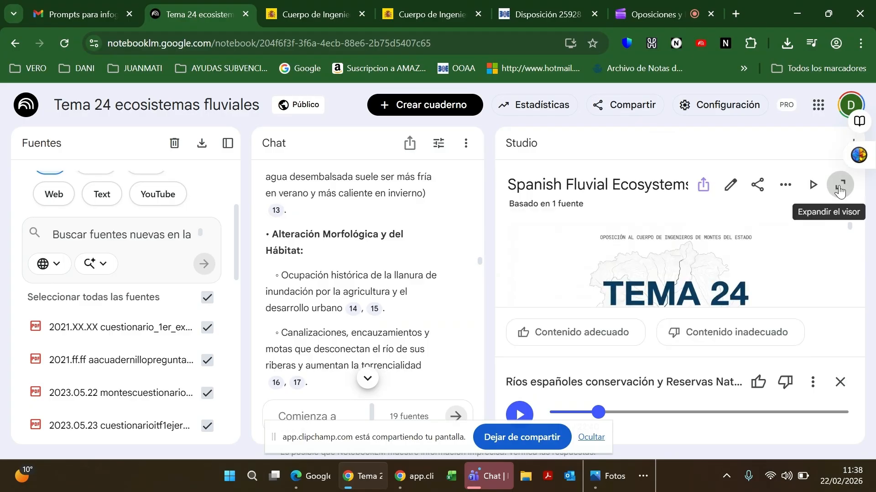
left_click(840, 192)
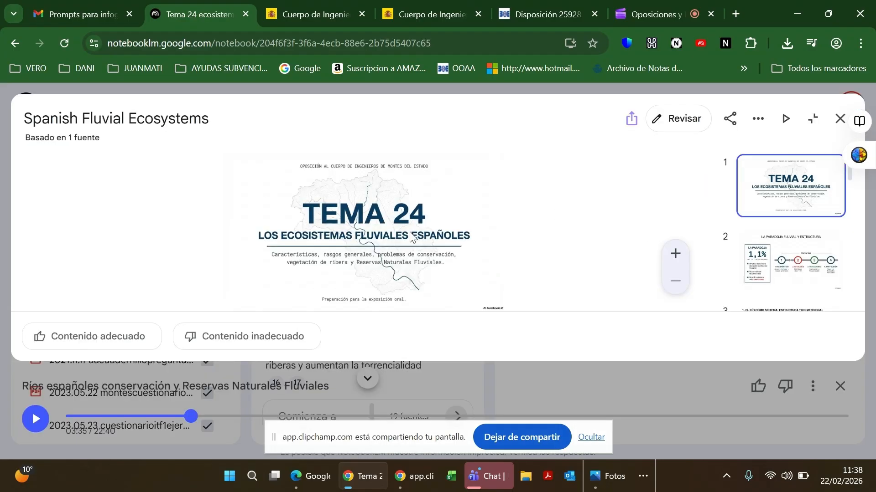
View slides 2 to 6 of the presentation, from the fluvial paradox to the physical alterations H1 and H2.
left_click(782, 278)
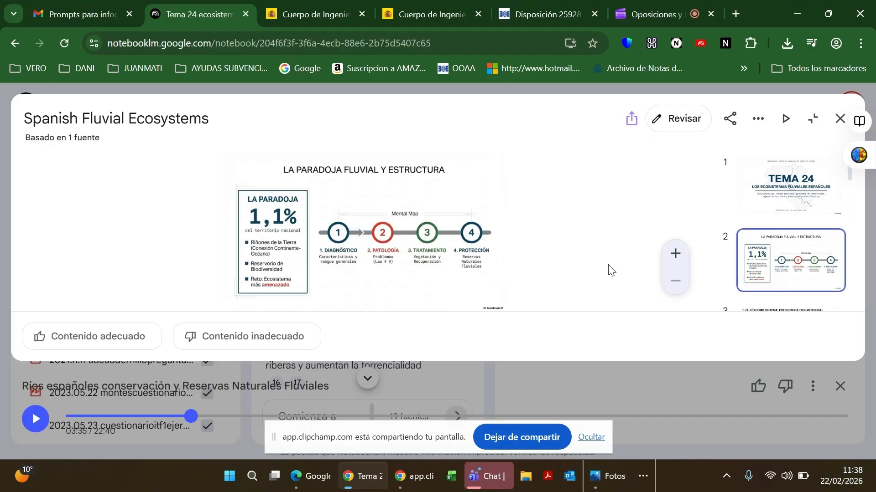
scroll(746, 249, "down", 2)
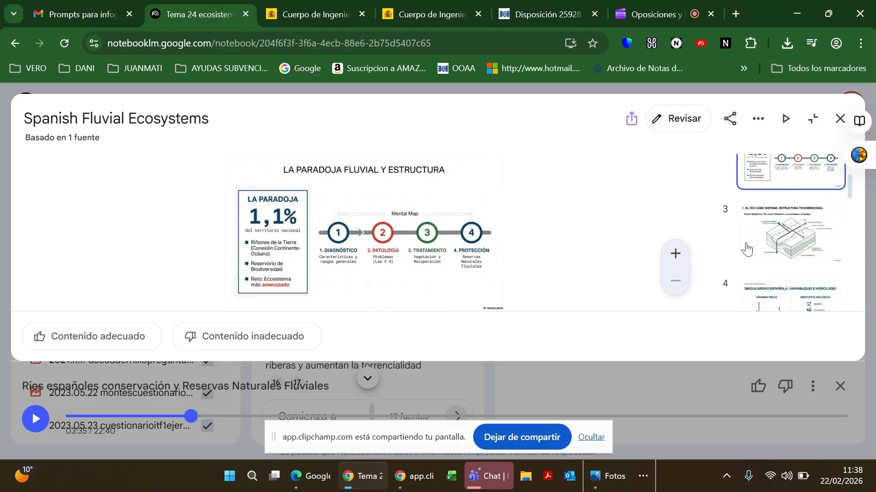
left_click(755, 249)
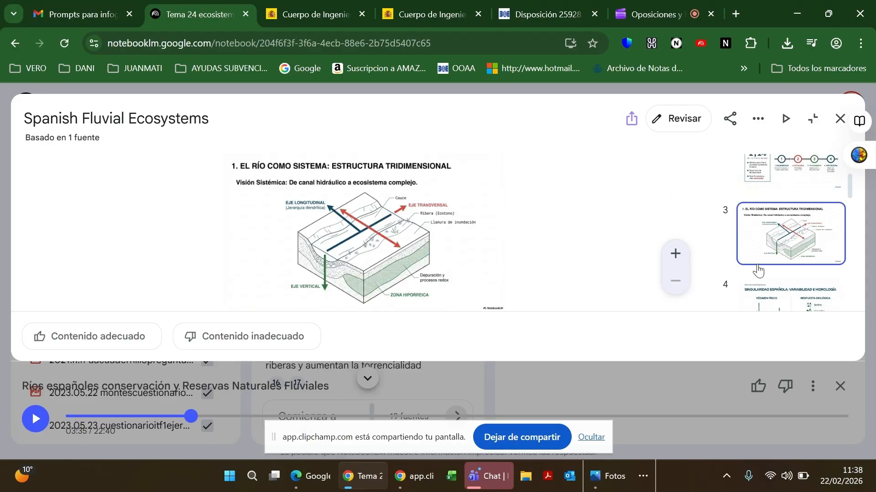
left_click(814, 300)
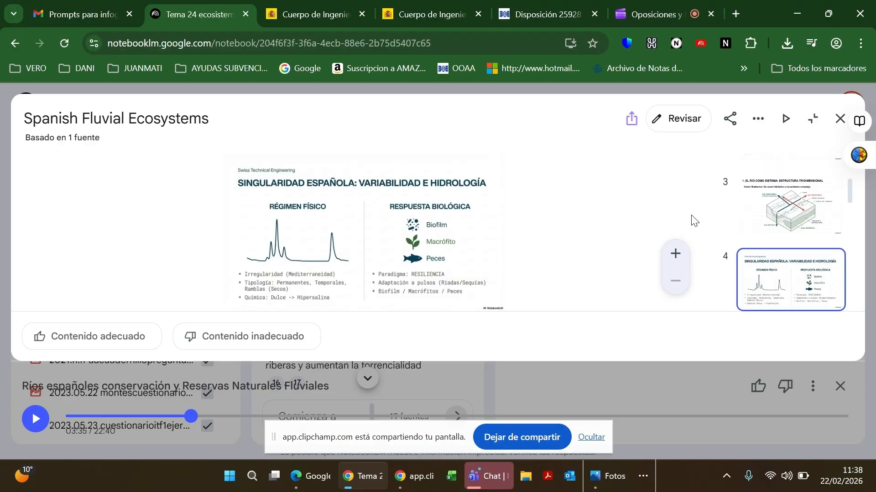
scroll(782, 257, "down", 1)
scroll(782, 259, "down", 1)
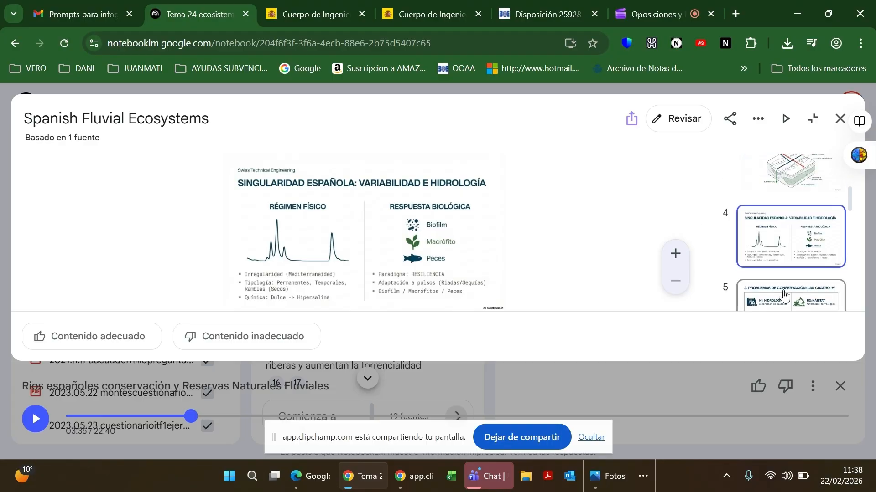
left_click(783, 295)
scroll(781, 286, "down", 1)
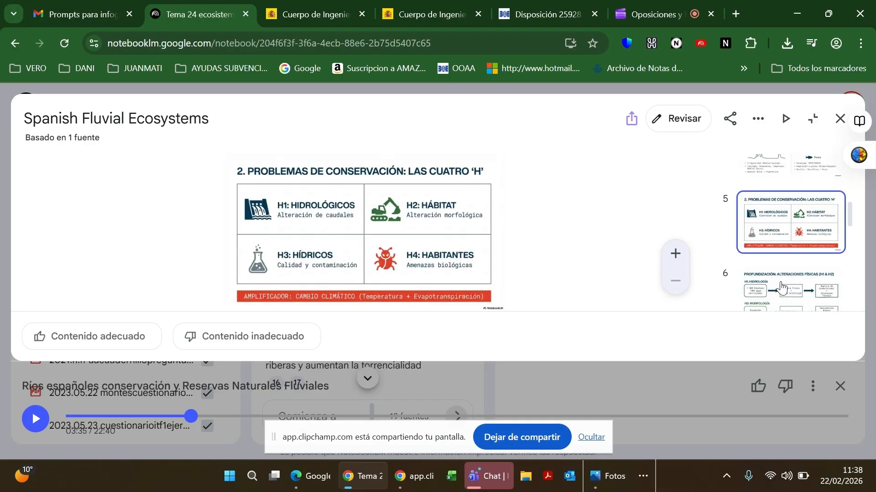
left_click(782, 287)
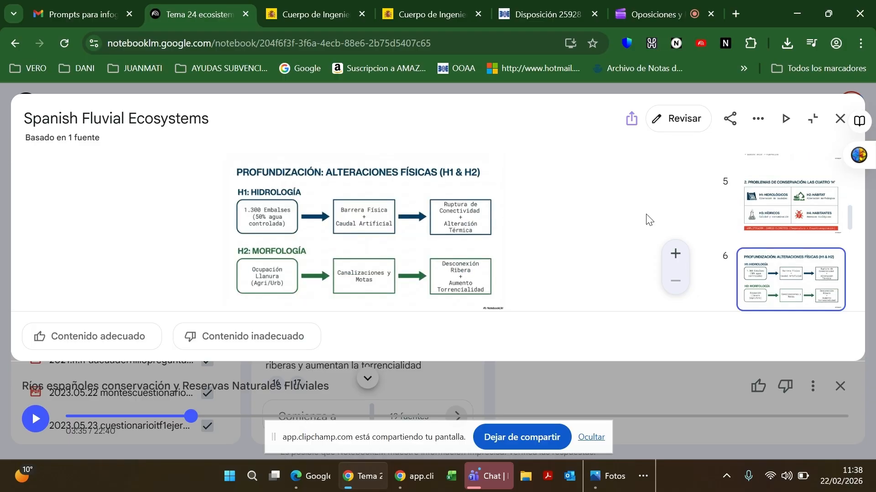
View slides 7 to 10, from quality and biodiversity to the Reservas Naturales Fluviales, and close the presentation.
scroll(785, 263, "down", 2)
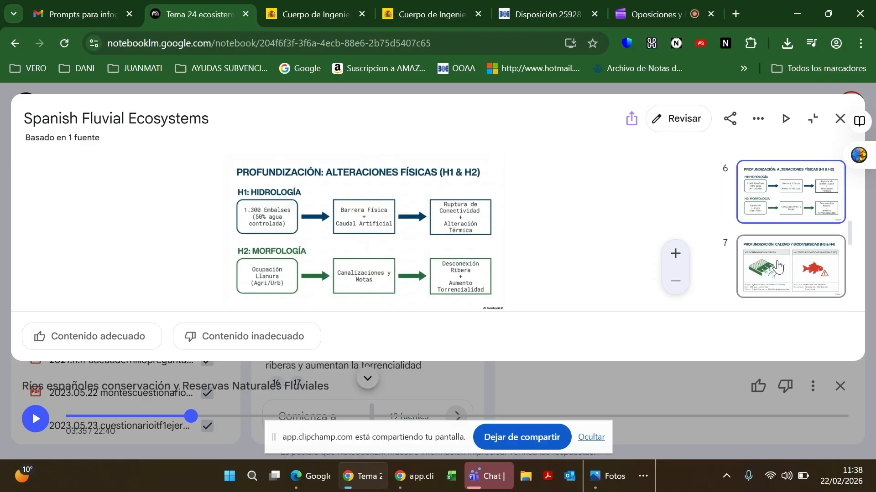
left_click(778, 272)
scroll(779, 274, "down", 1)
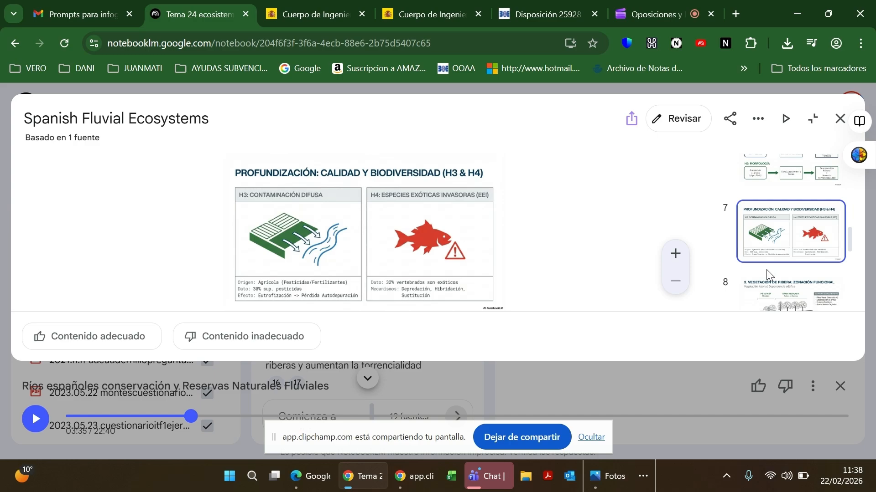
scroll(775, 267, "down", 2)
left_click(776, 262)
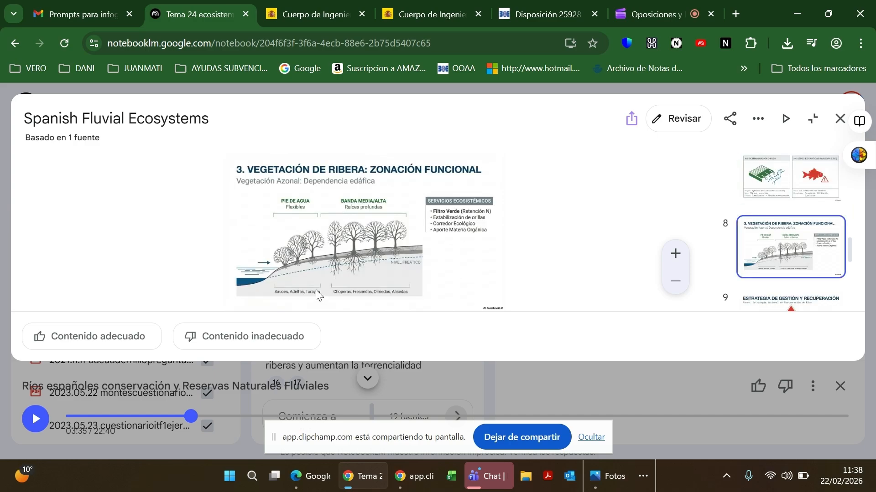
scroll(792, 286, "down", 1)
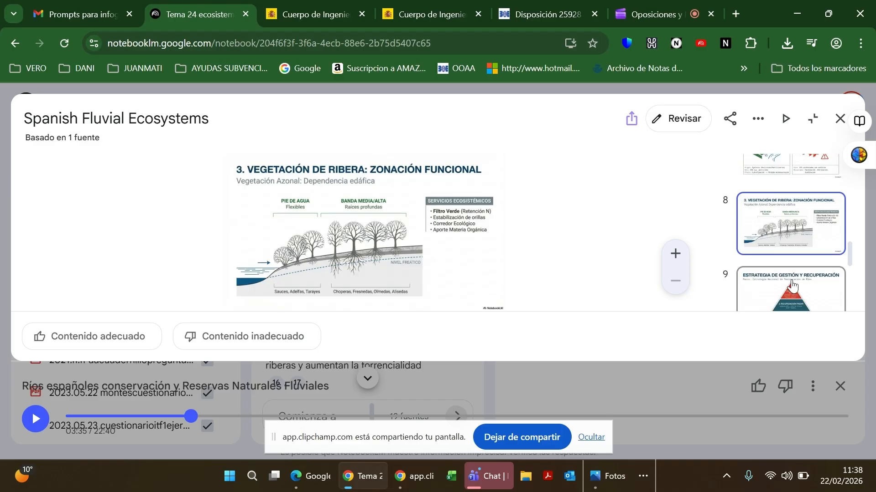
left_click(792, 286)
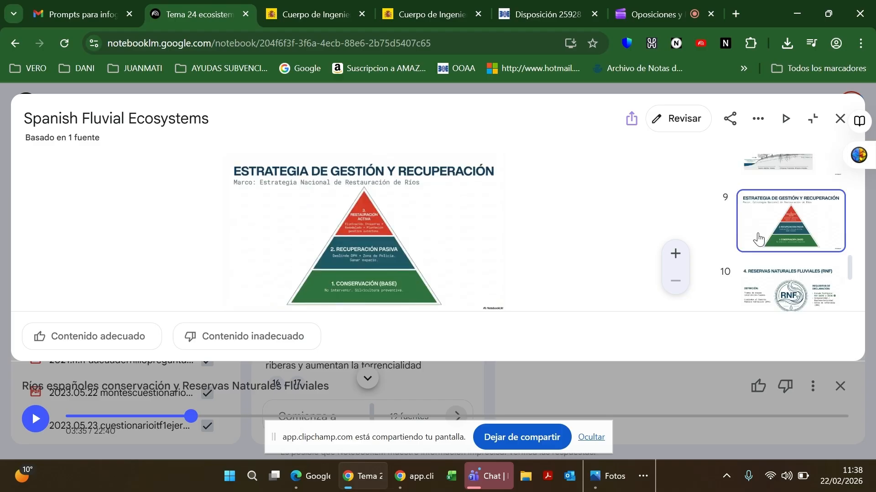
left_click(774, 278)
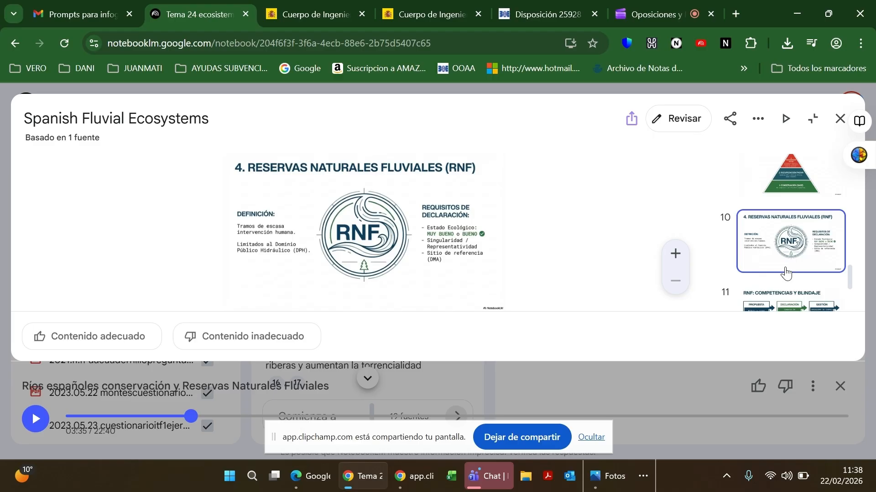
left_click(840, 119)
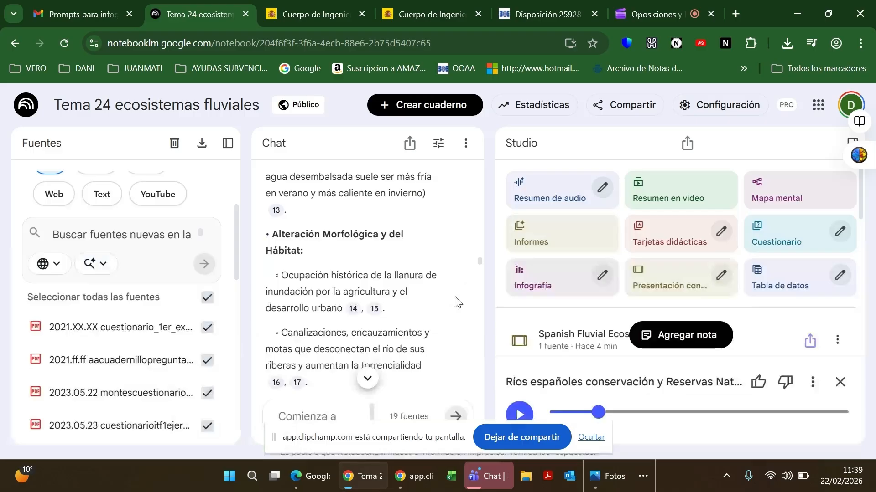
Review the chat answers down to the conservation problems analysis and back up to the "Valor estratégico" point on river reserves.
scroll(457, 302, "down", 2)
scroll(470, 352, "down", 5)
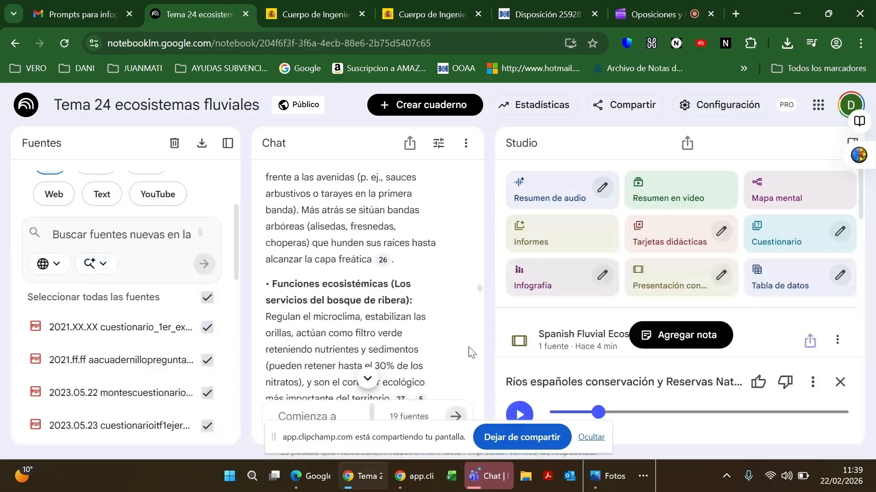
scroll(471, 351, "down", 5)
scroll(470, 352, "down", 5)
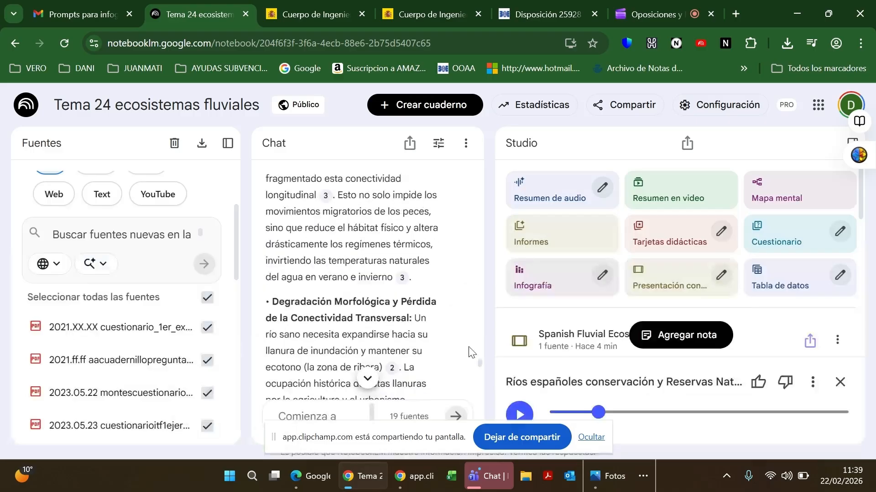
scroll(470, 351, "down", 3)
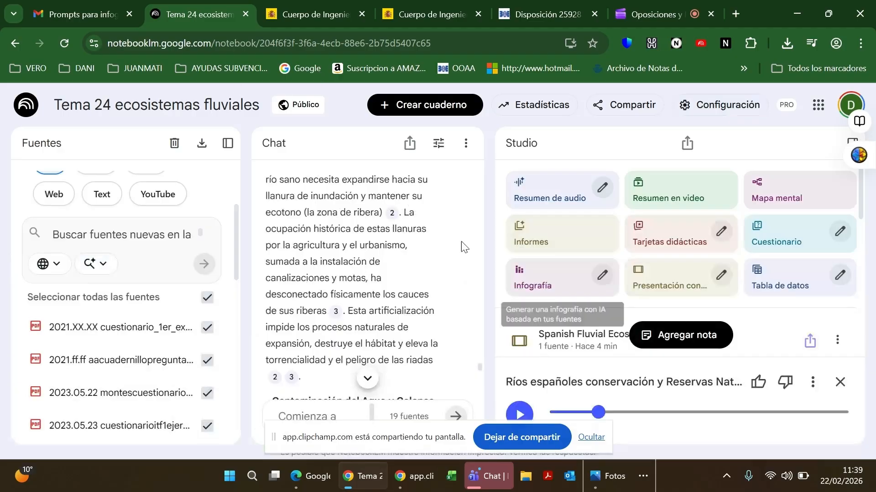
scroll(461, 244, "up", 5)
scroll(461, 244, "up", 5)
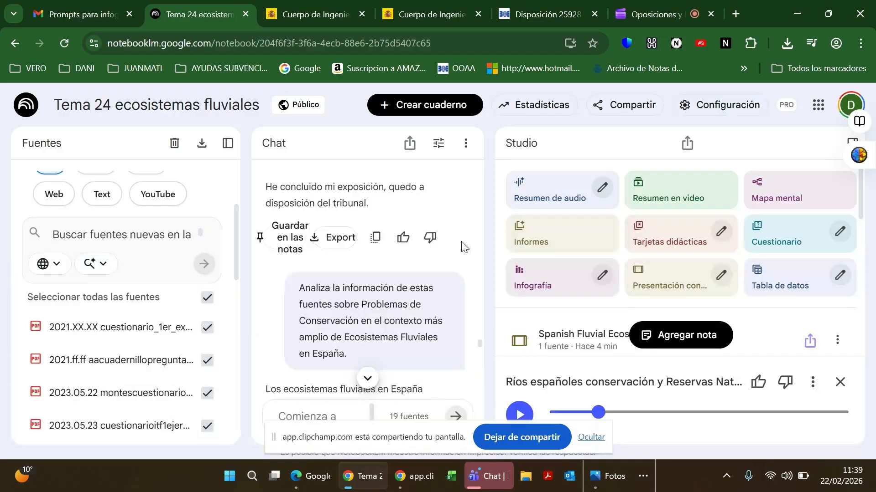
scroll(464, 247, "up", 5)
scroll(463, 246, "up", 3)
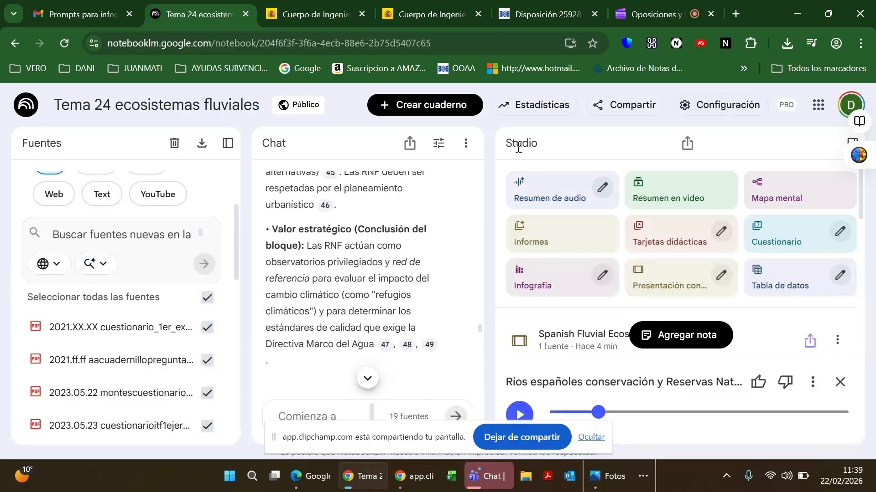